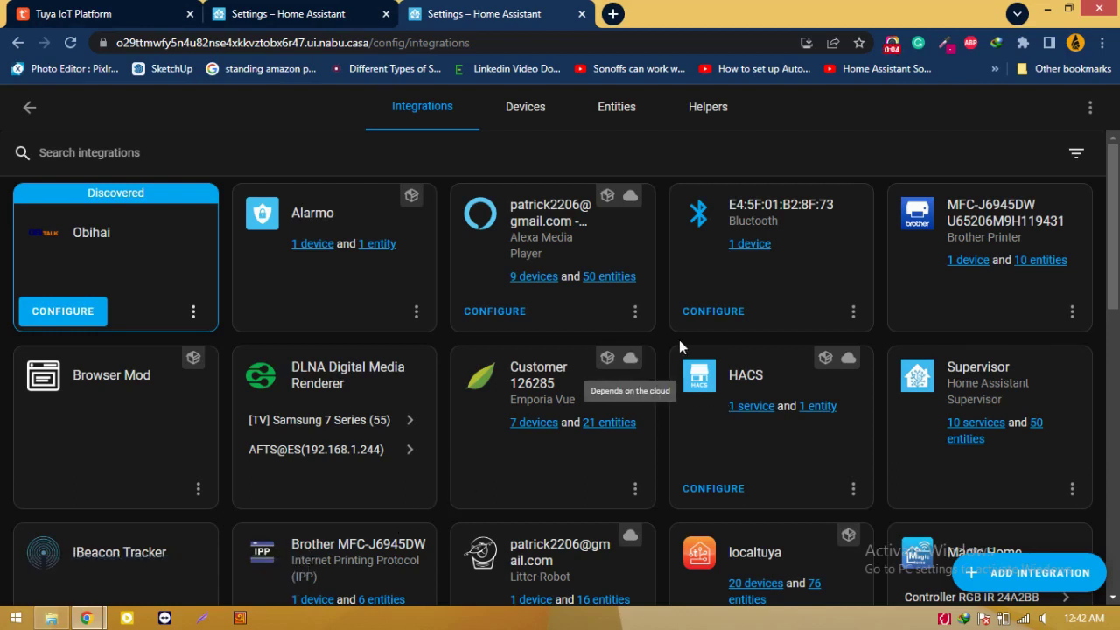
Look over the Tuya and localtuya integration cards among the installed integrations.
{"action": "scroll", "coordinate": [534, 370], "scroll_direction": "down", "scroll_amount": 3}
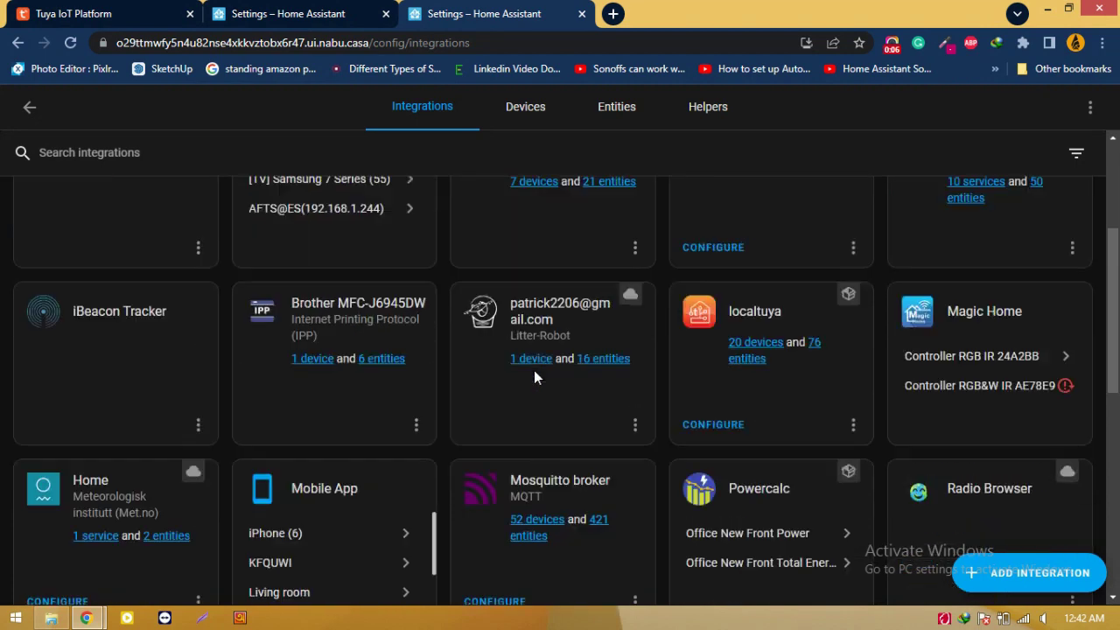
{"action": "scroll", "coordinate": [511, 422], "scroll_direction": "down", "scroll_amount": 5}
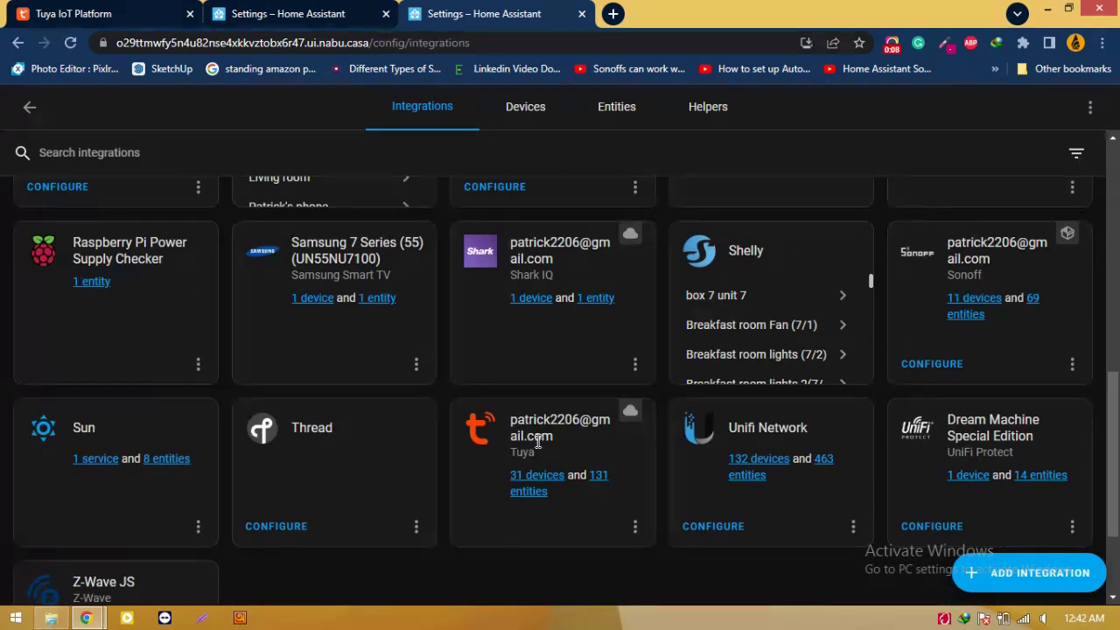
{"action": "scroll", "coordinate": [534, 433], "scroll_direction": "up", "scroll_amount": 5}
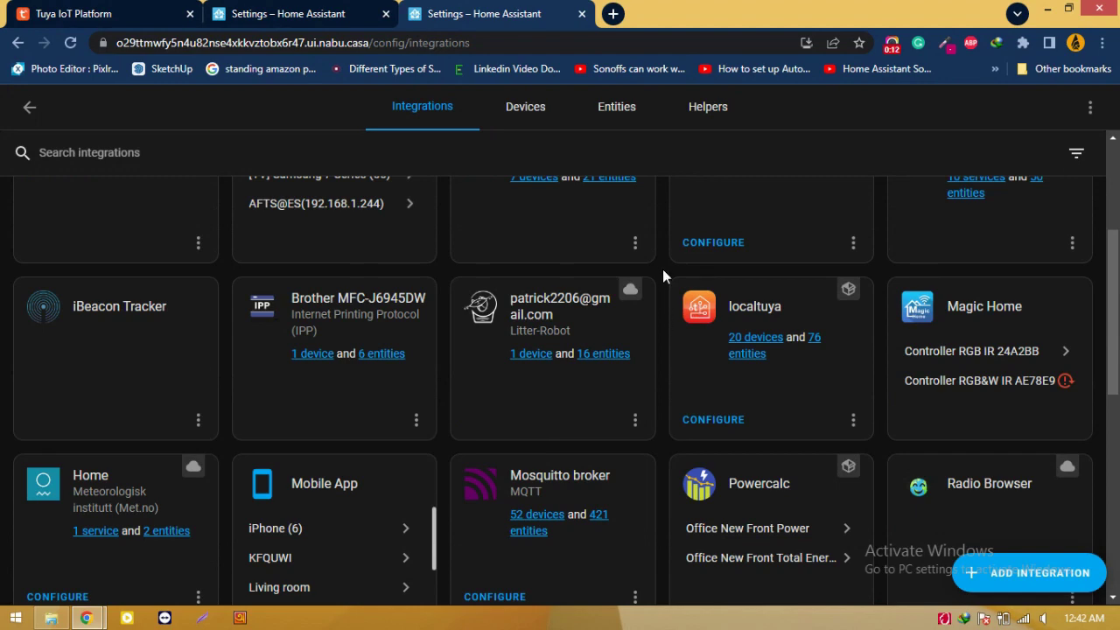
{"action": "scroll", "coordinate": [477, 385], "scroll_direction": "down", "scroll_amount": 5}
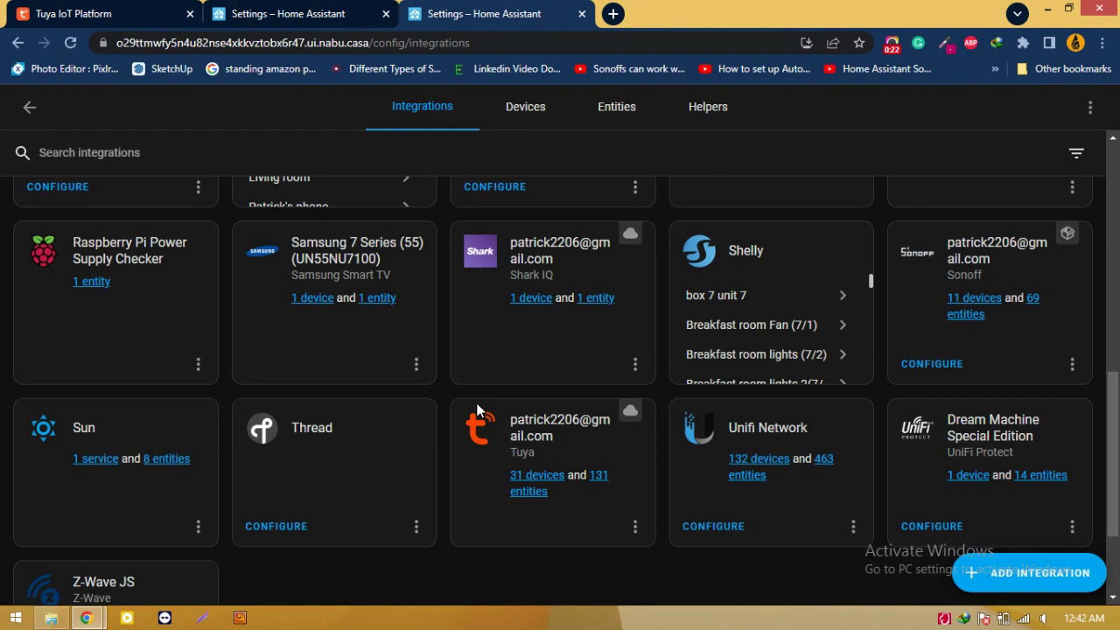
{"action": "scroll", "coordinate": [531, 464], "scroll_direction": "up", "scroll_amount": 5}
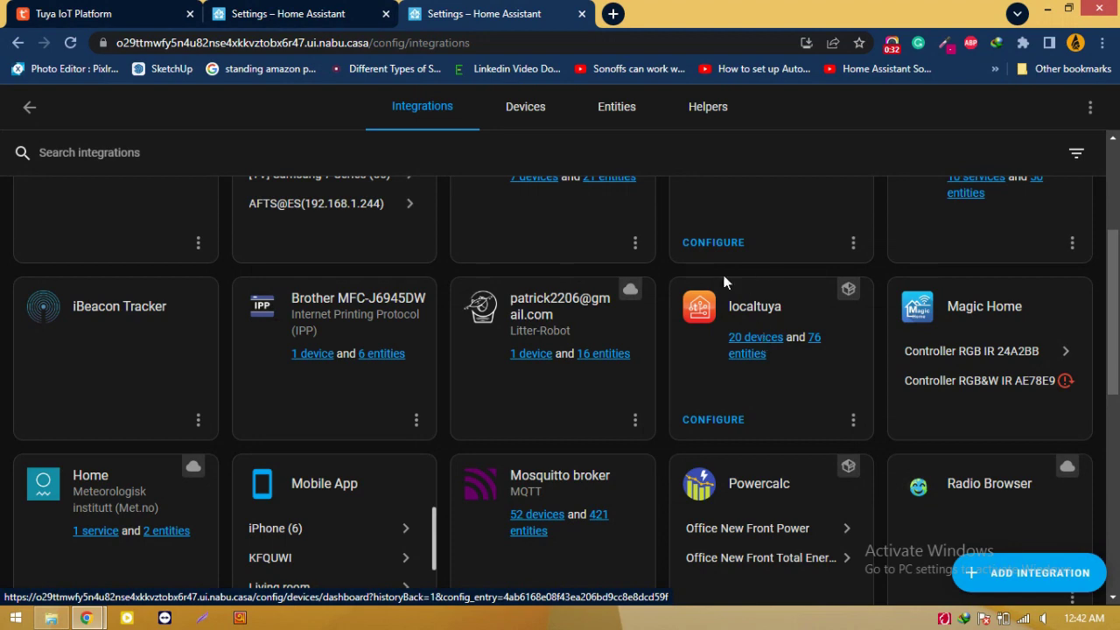
Switch to the Tuya IoT Platform and open the cloud API Explorer.
{"action": "left_click", "coordinate": [106, 12]}
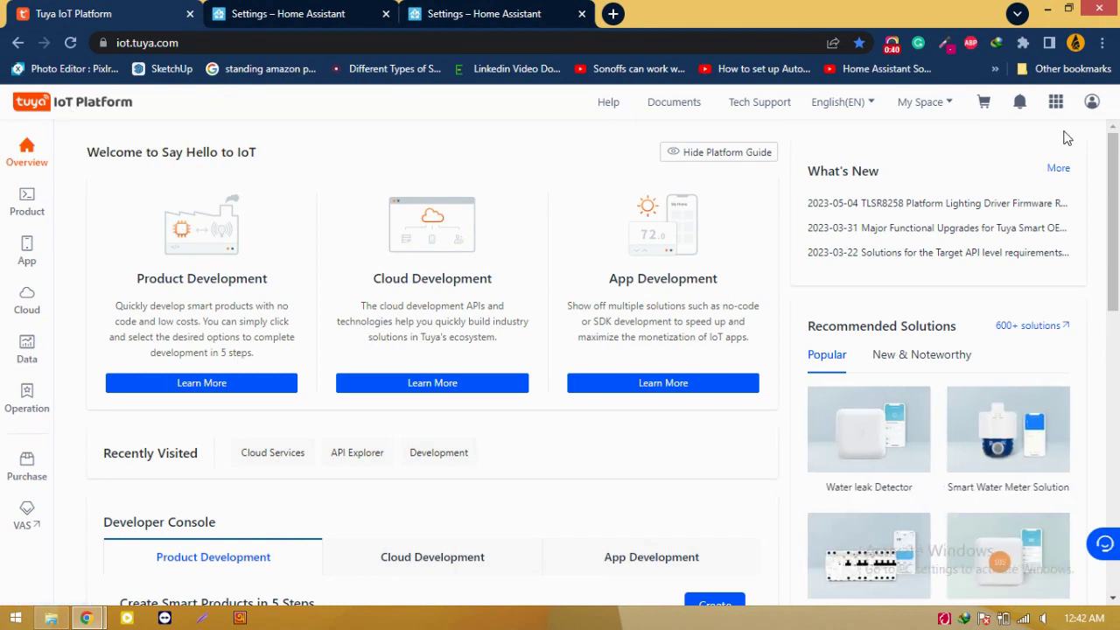
{"action": "mouse_move", "coordinate": [30, 304]}
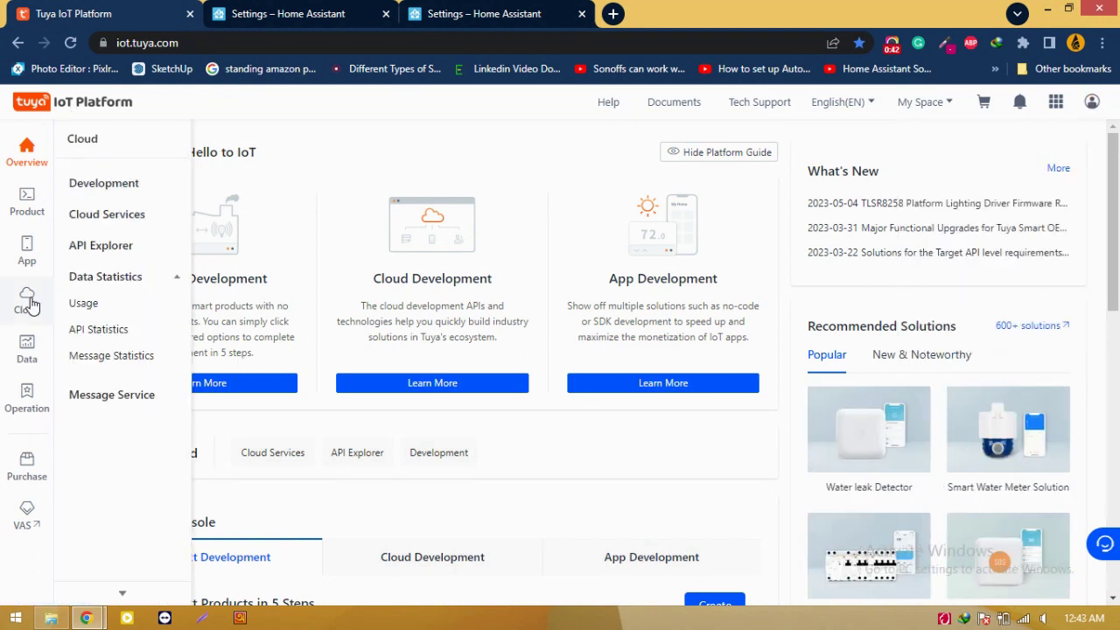
{"action": "left_click", "coordinate": [85, 249]}
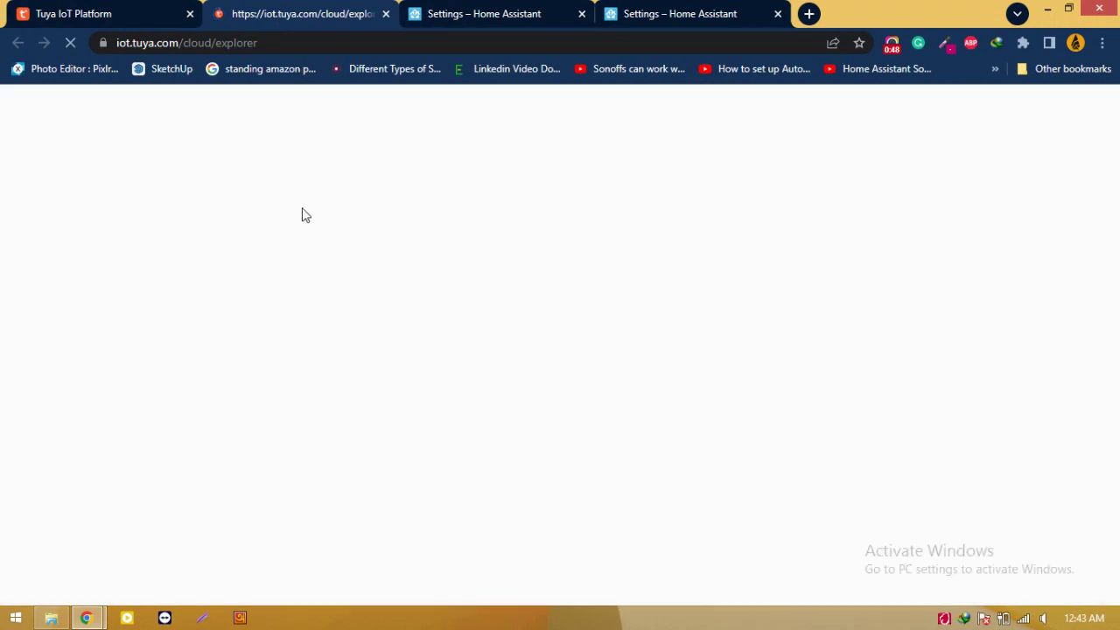
Return to the Tuya IoT Platform overview and open the cloud Development page from there.
{"action": "left_click", "coordinate": [108, 9]}
{"action": "mouse_move", "coordinate": [22, 324]}
{"action": "mouse_move", "coordinate": [29, 297]}
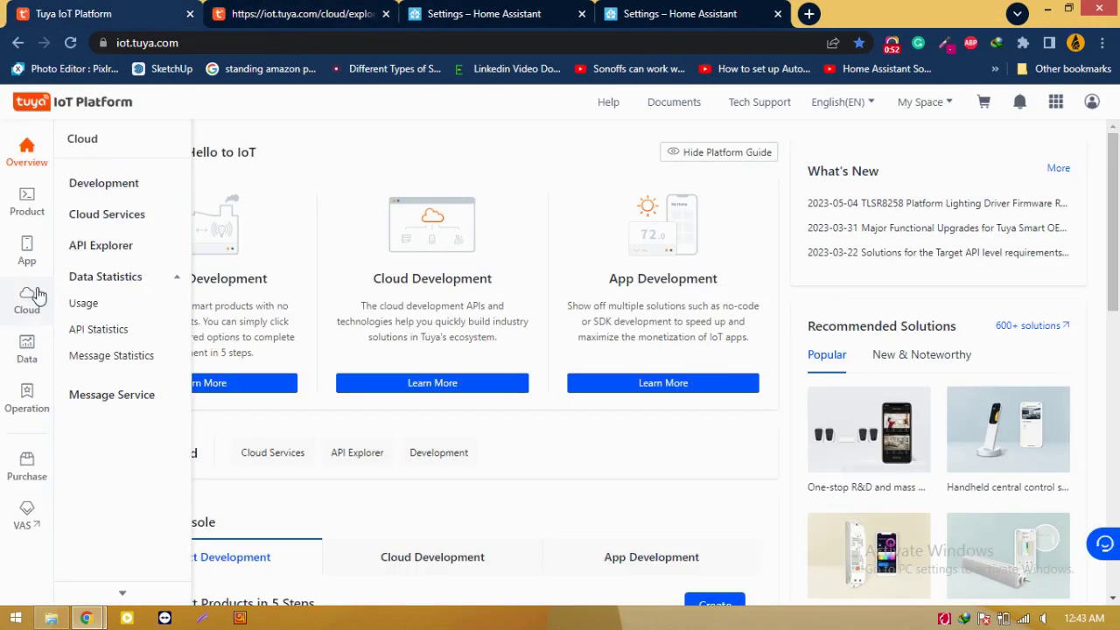
{"action": "left_click", "coordinate": [93, 196]}
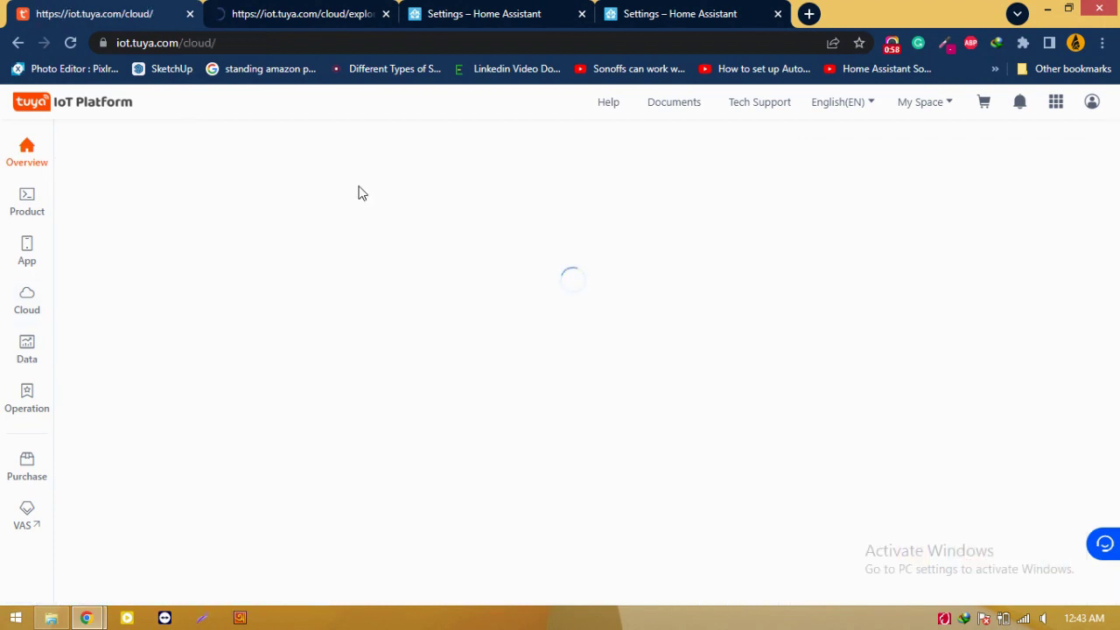
In the API Explorer, open the Get device status request under Device Management of the Smart Home Device System.
{"action": "left_click", "coordinate": [326, 15]}
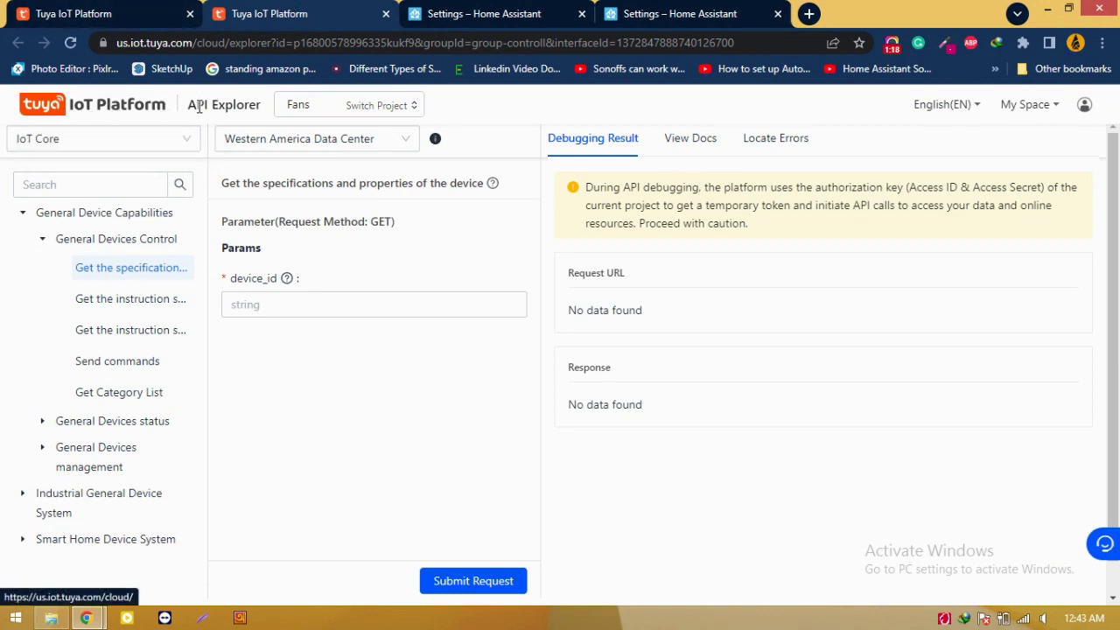
{"action": "left_click_drag", "start_coordinate": [188, 104], "coordinate": [262, 104]}
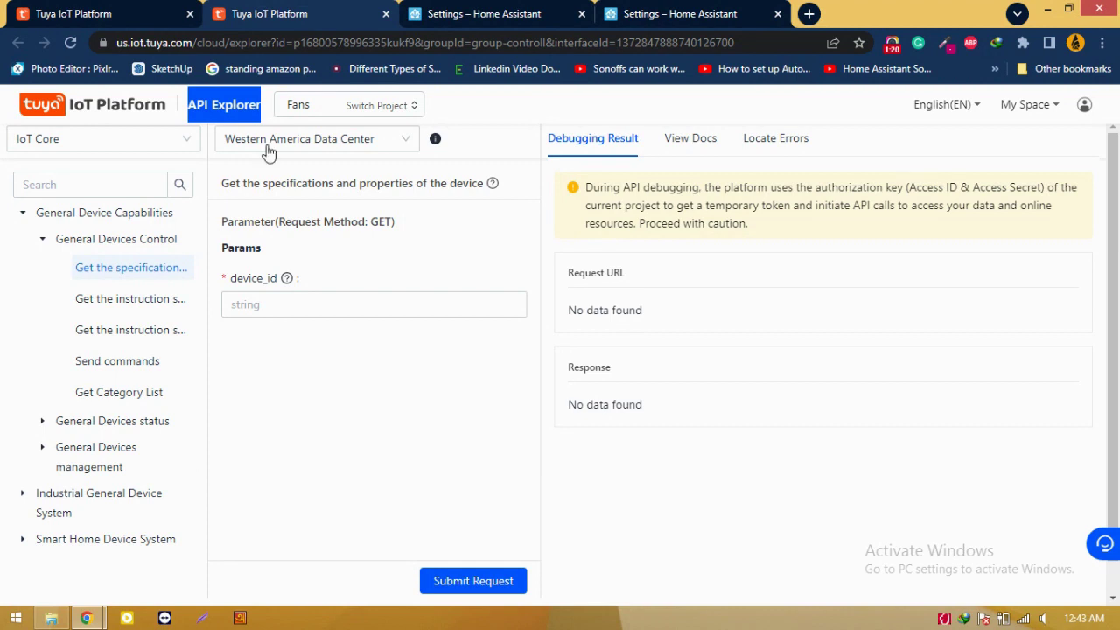
{"action": "scroll", "coordinate": [74, 454], "scroll_direction": "down", "scroll_amount": 1}
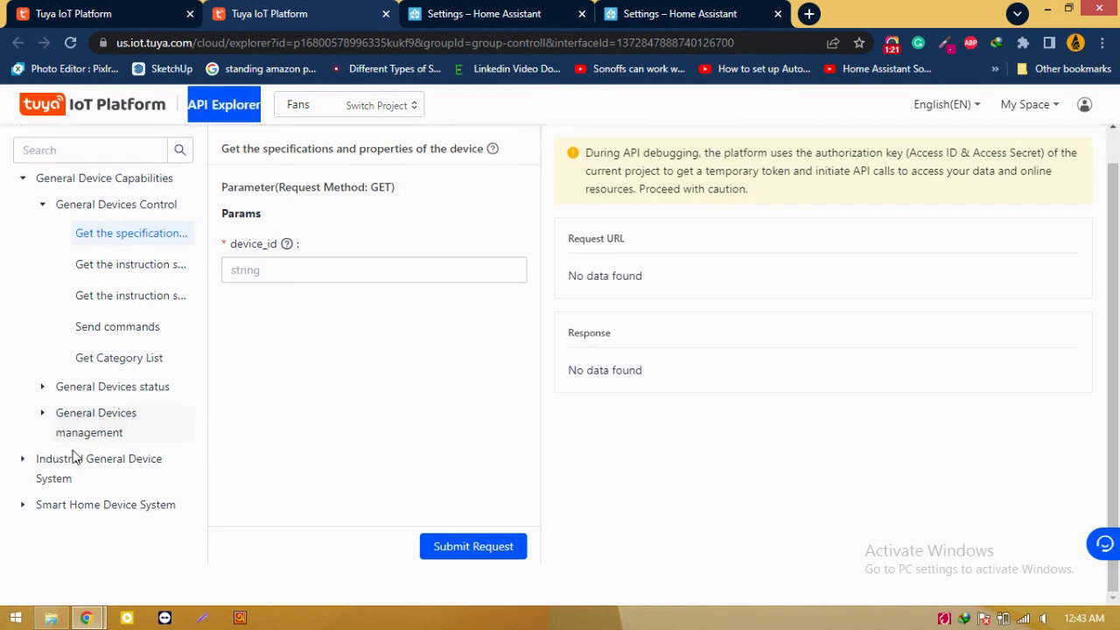
{"action": "left_click", "coordinate": [23, 506]}
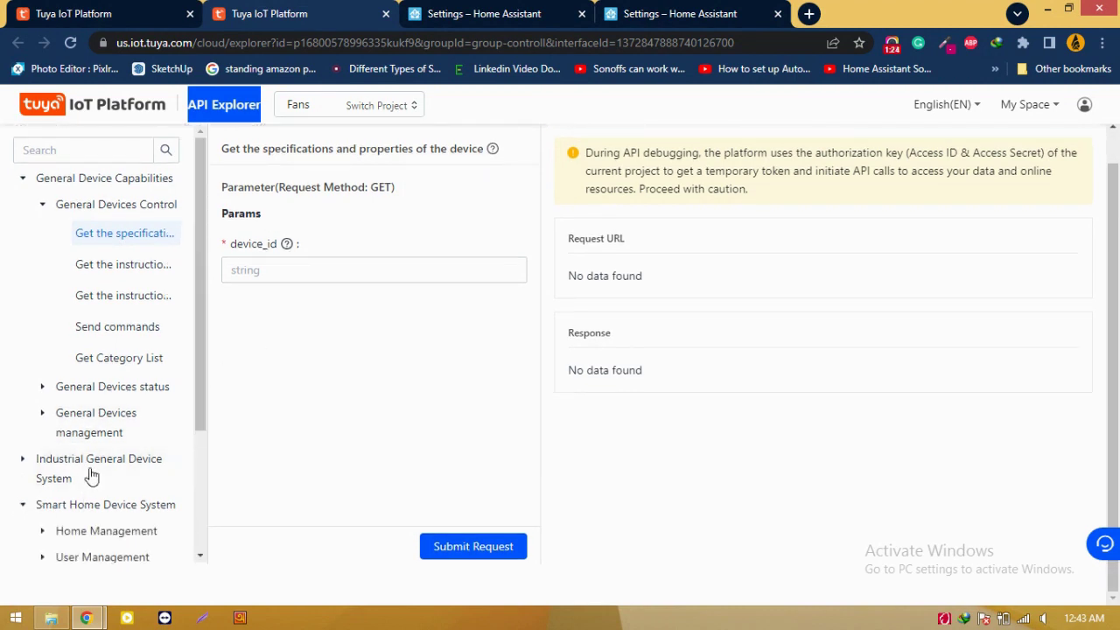
{"action": "scroll", "coordinate": [135, 381], "scroll_direction": "down", "scroll_amount": 2}
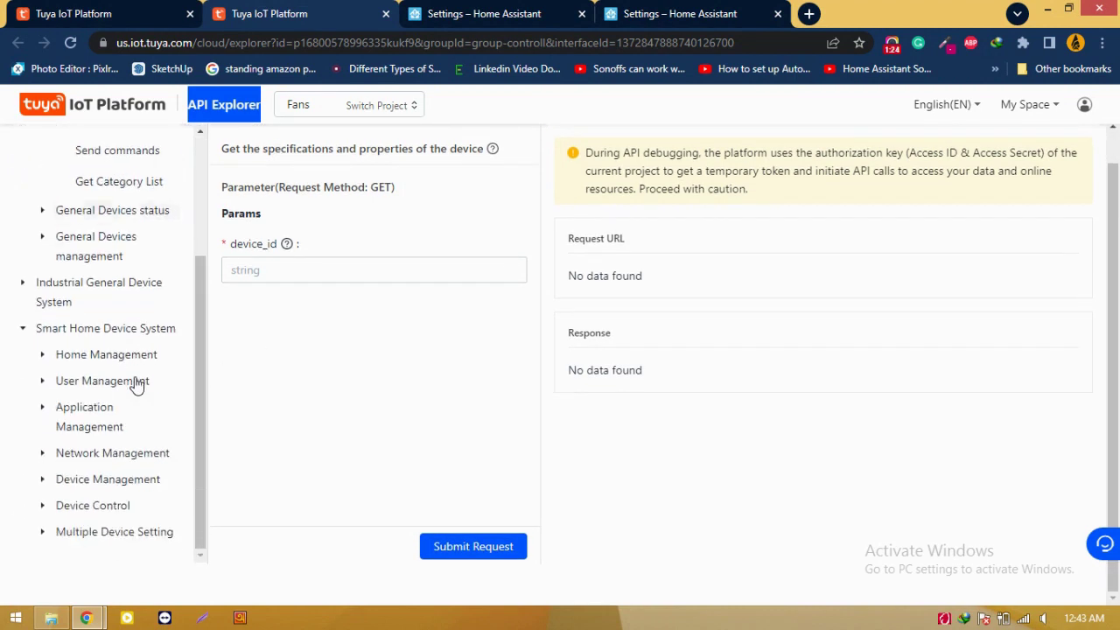
{"action": "left_click", "coordinate": [67, 480]}
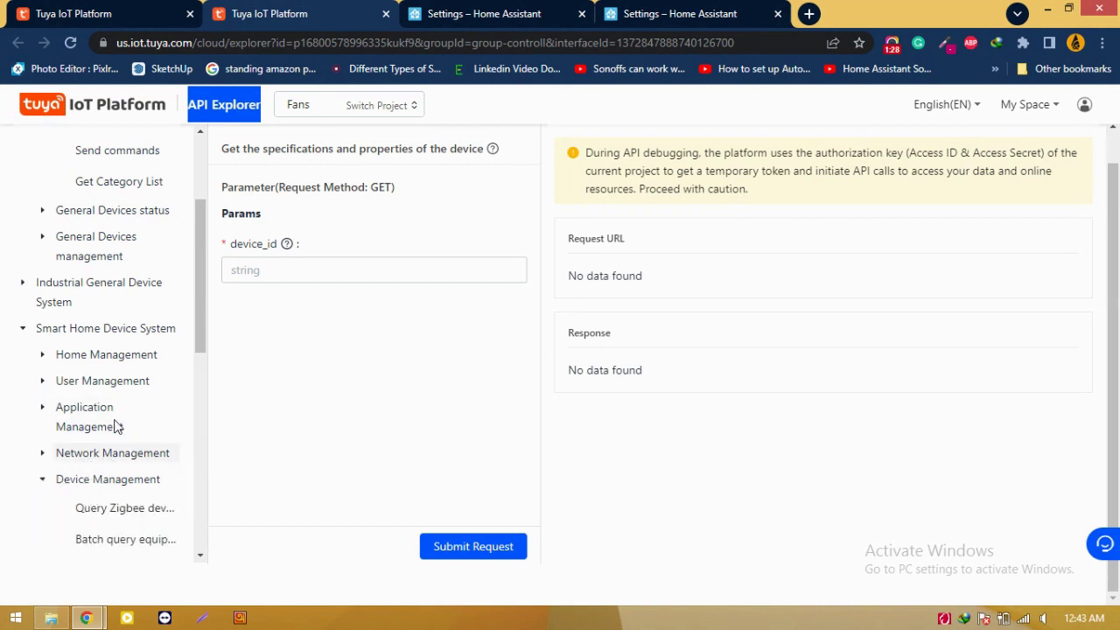
{"action": "scroll", "coordinate": [130, 367], "scroll_direction": "down", "scroll_amount": 5}
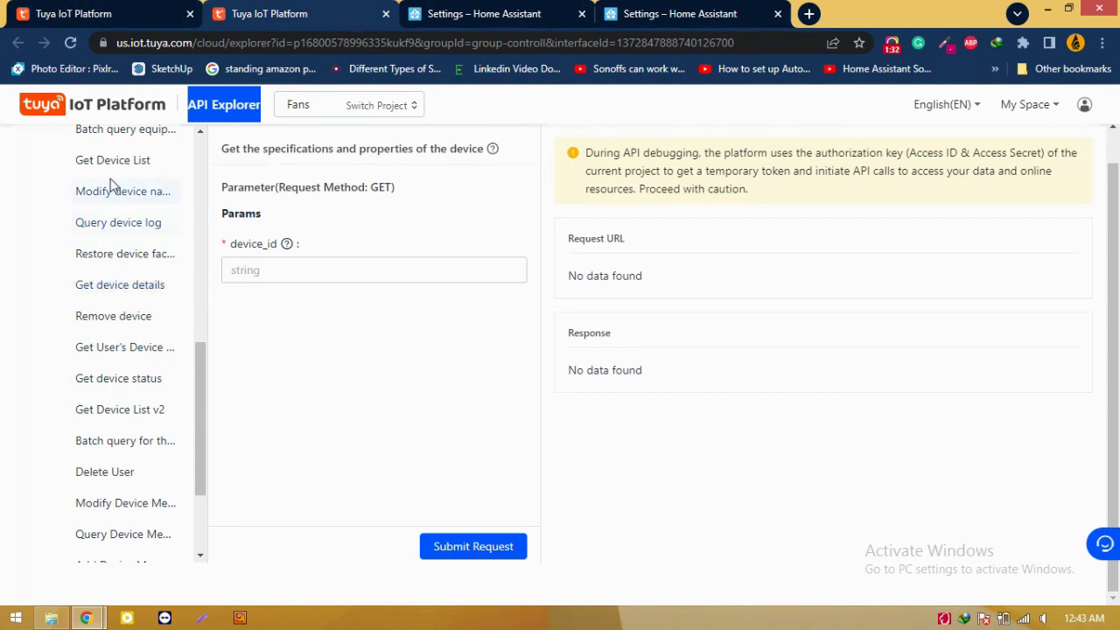
{"action": "left_click", "coordinate": [109, 385]}
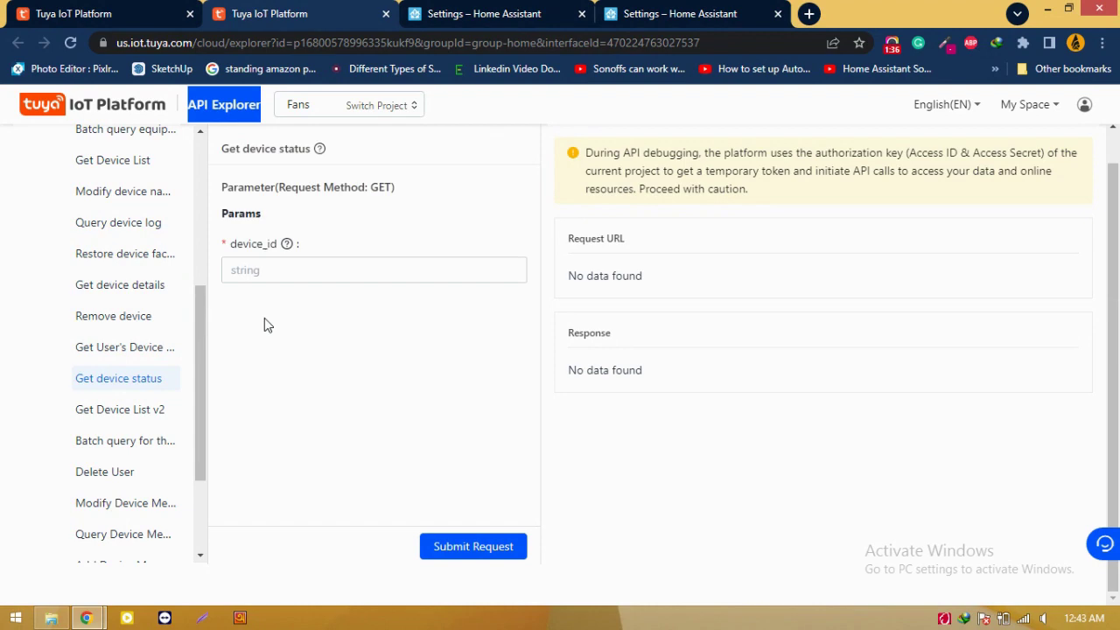
Switch to Home Assistant and open the Bathroom 1 back device from the Tuya integration's device list.
{"action": "left_click", "coordinate": [465, 12]}
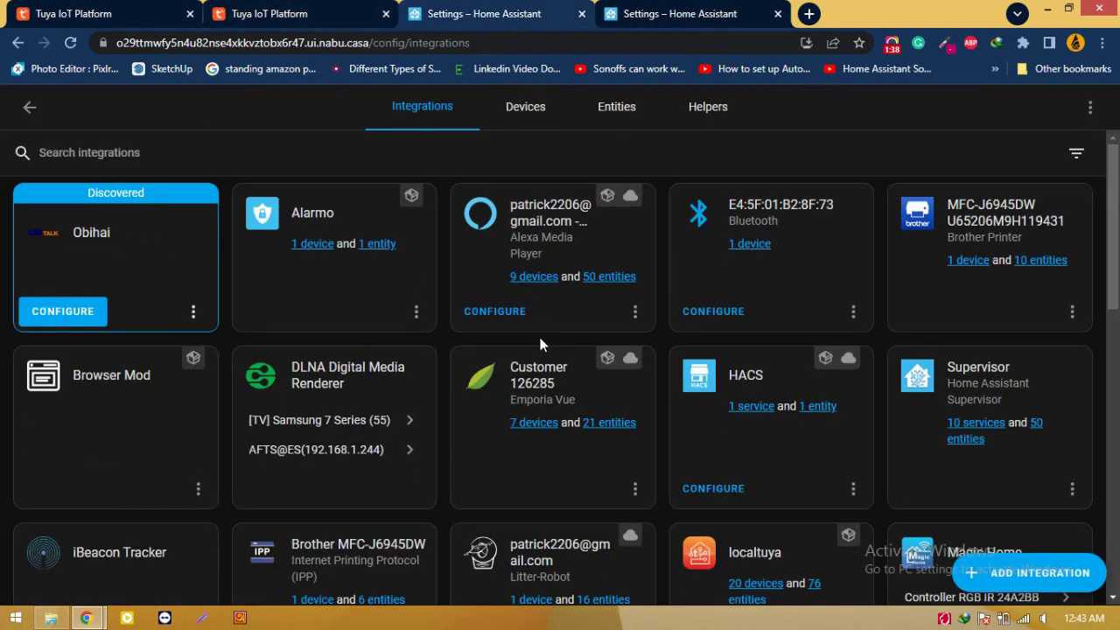
{"action": "scroll", "coordinate": [543, 338], "scroll_direction": "down", "scroll_amount": 8}
{"action": "scroll", "coordinate": [536, 337], "scroll_direction": "down", "scroll_amount": 2}
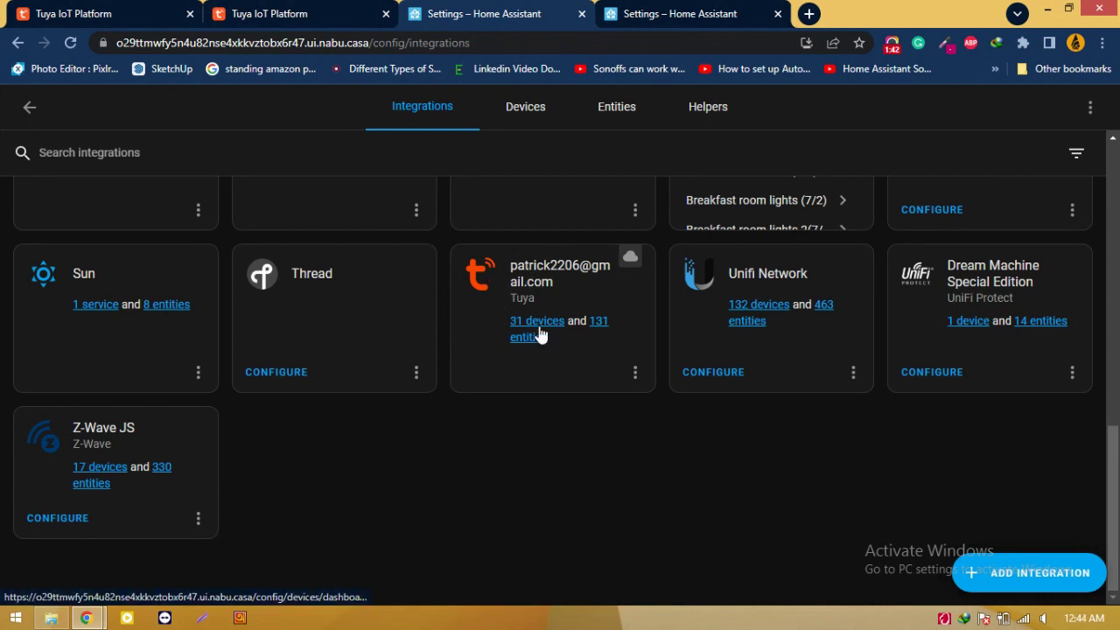
{"action": "left_click", "coordinate": [537, 321]}
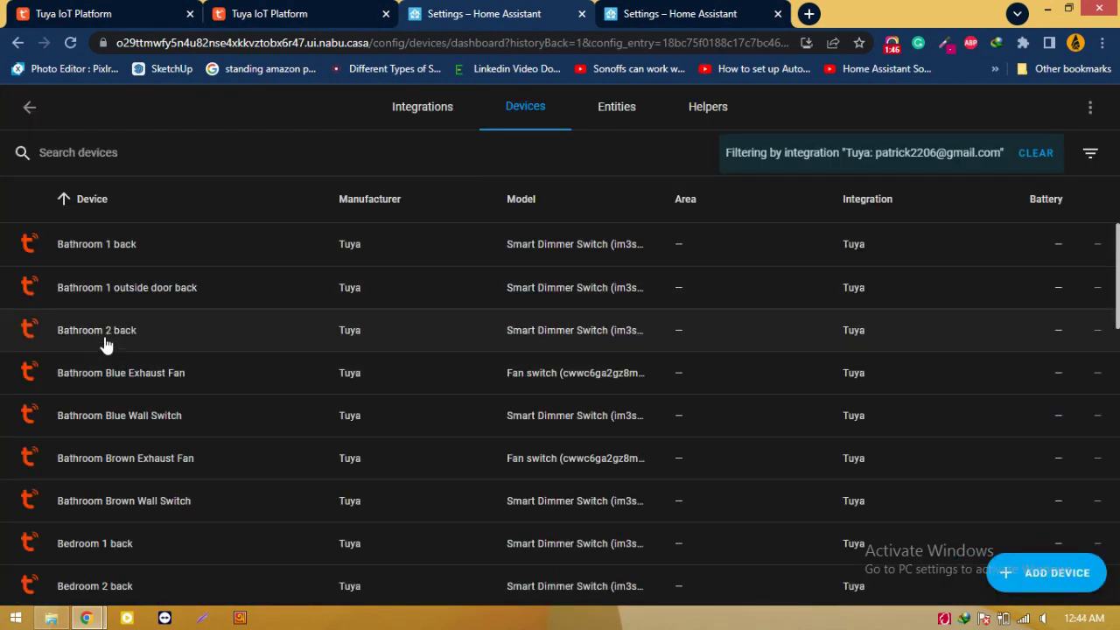
{"action": "left_click", "coordinate": [112, 259]}
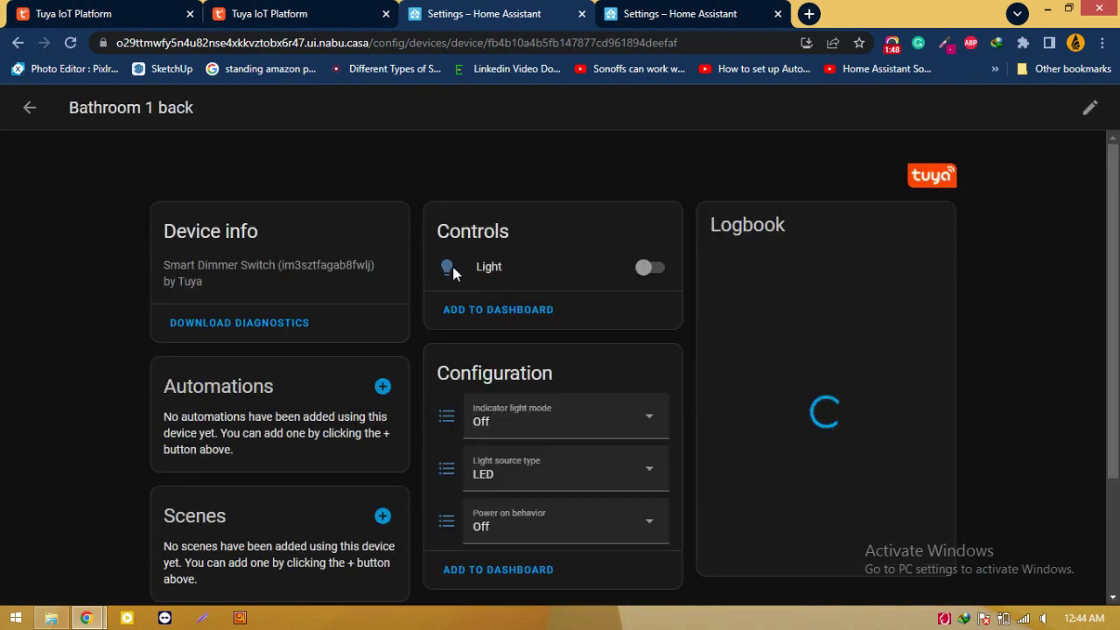
Examine the Bathroom 1 back device's configuration options and its light control details.
{"action": "scroll", "coordinate": [511, 234], "scroll_direction": "down", "scroll_amount": 1}
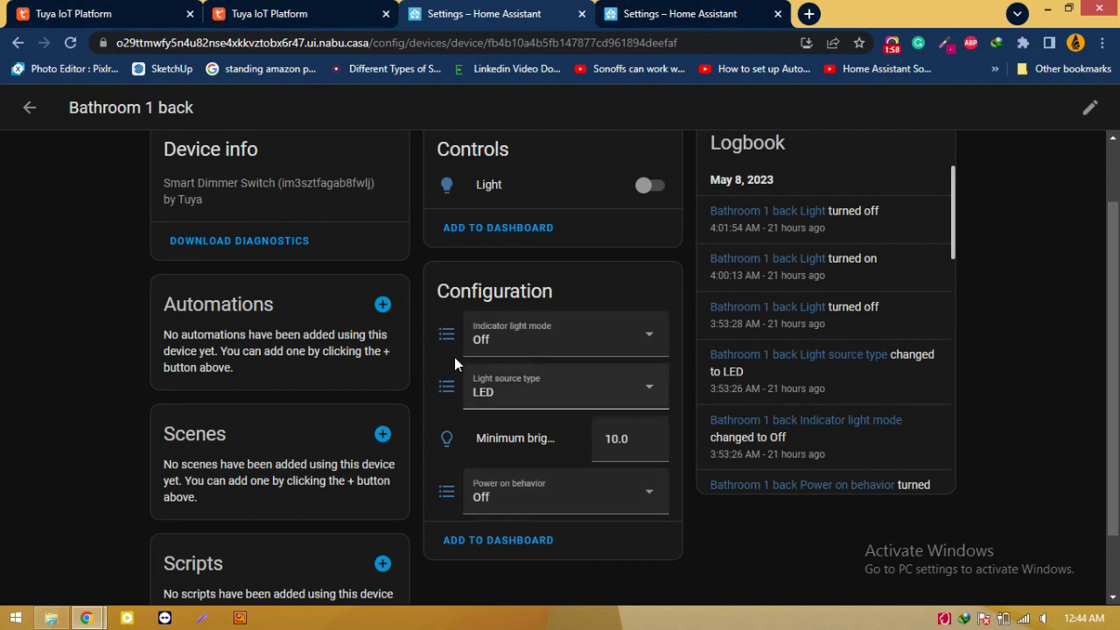
{"action": "scroll", "coordinate": [446, 330], "scroll_direction": "up", "scroll_amount": 1}
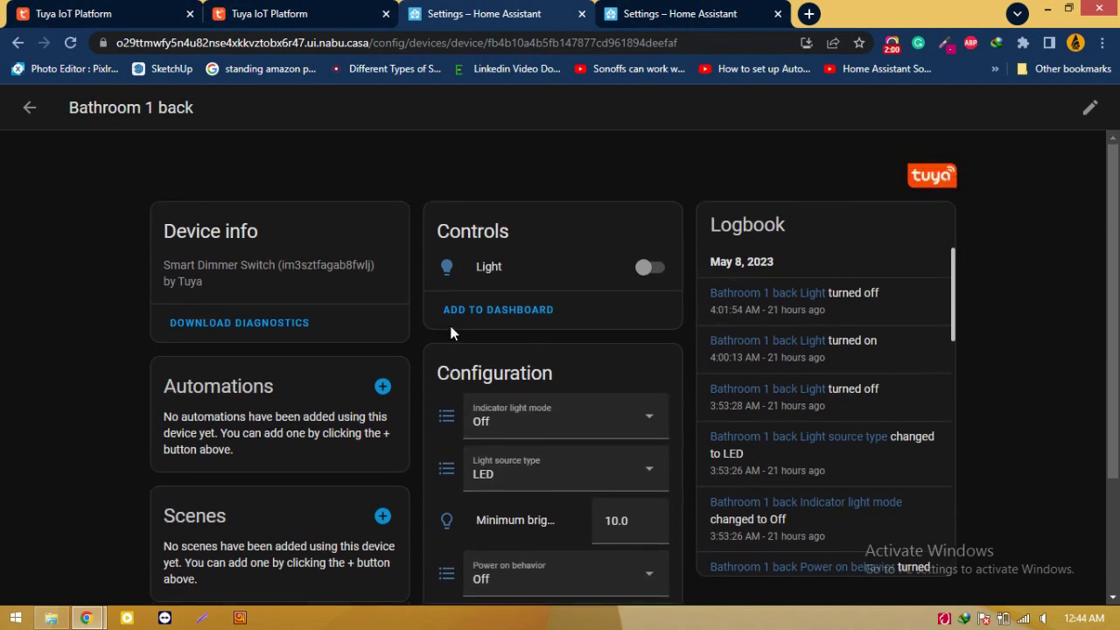
{"action": "left_click", "coordinate": [495, 269]}
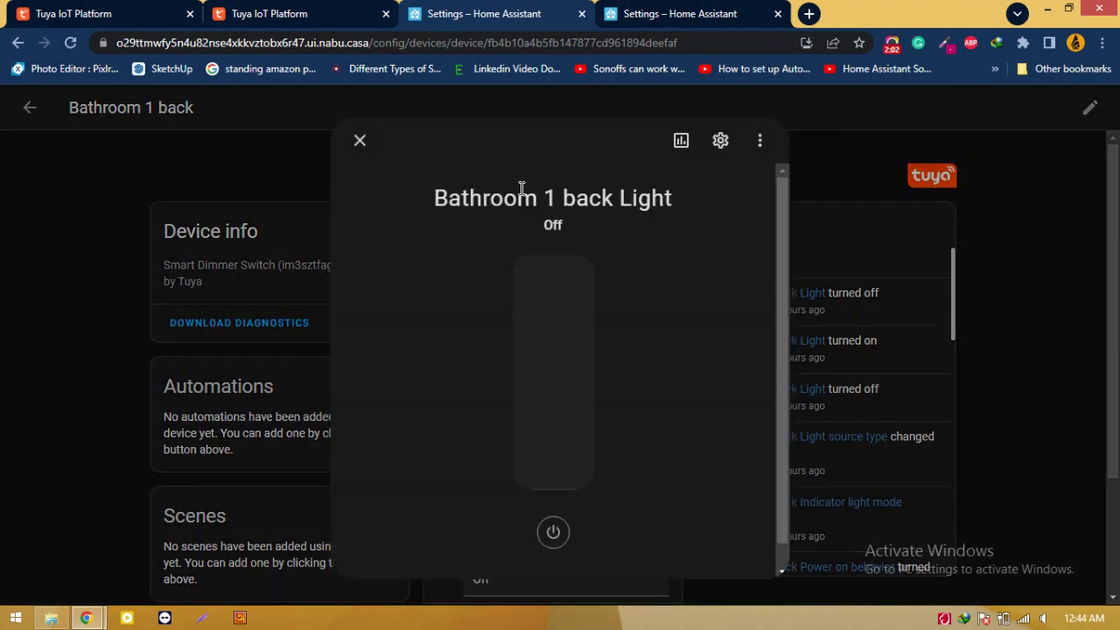
{"action": "left_click", "coordinate": [362, 141]}
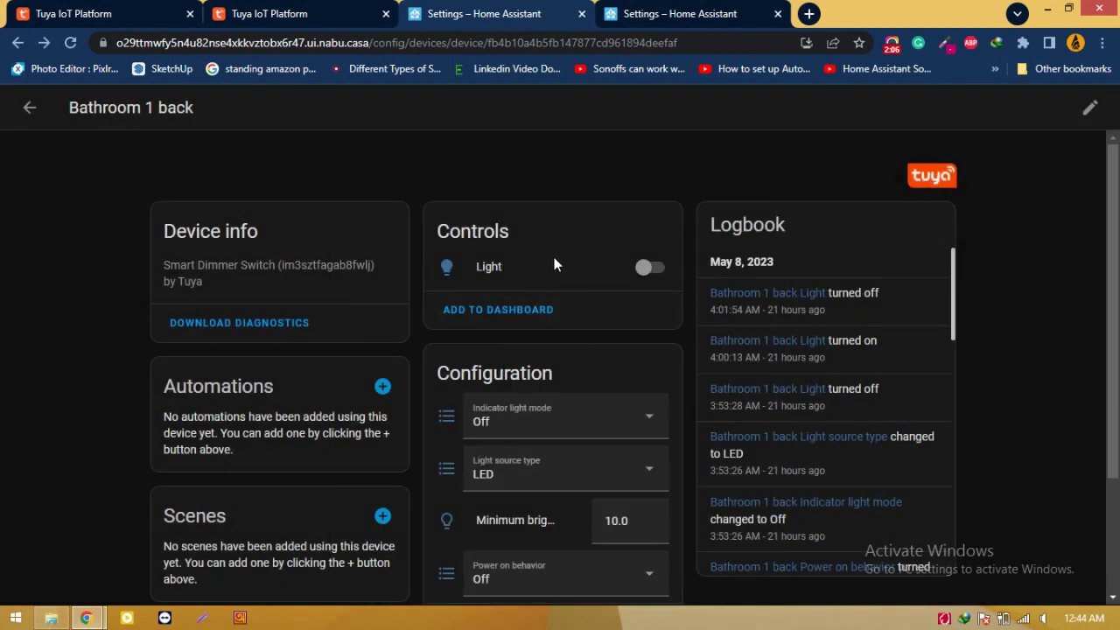
Open the localtuya configuration on the other Integrations page and choose to add a new device.
{"action": "left_click", "coordinate": [640, 8]}
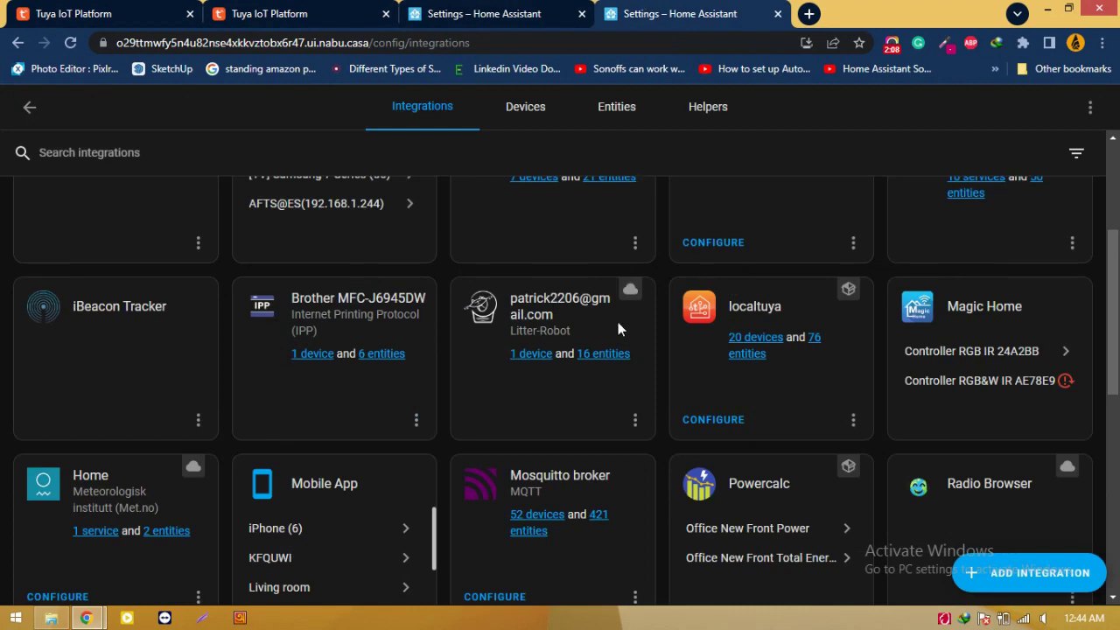
{"action": "left_click", "coordinate": [481, 13]}
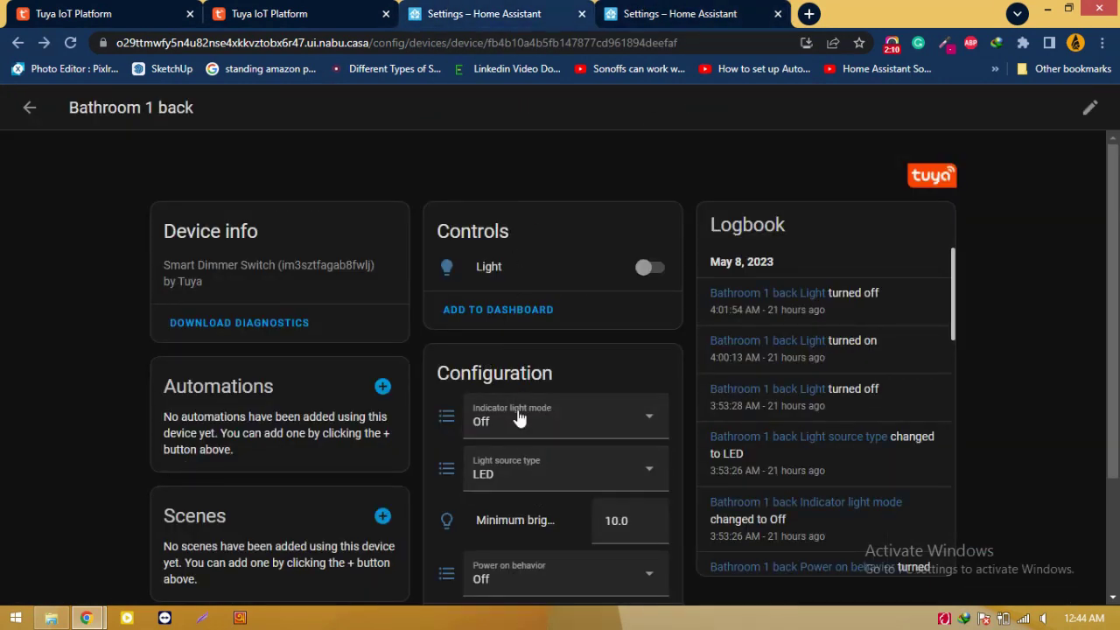
{"action": "left_click", "coordinate": [686, 15]}
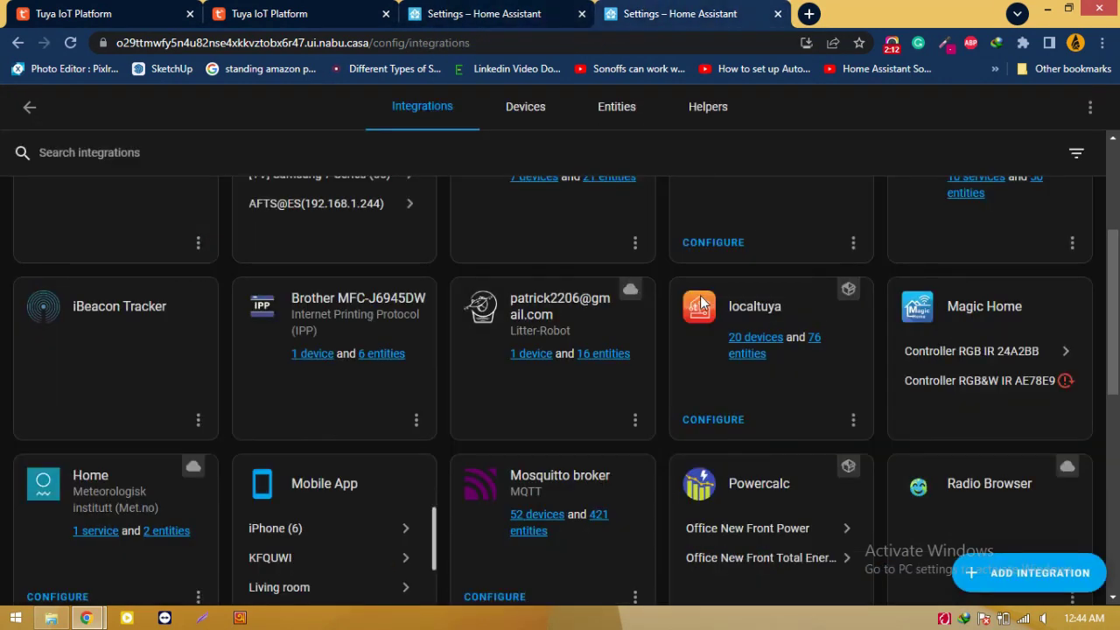
{"action": "left_click", "coordinate": [714, 423]}
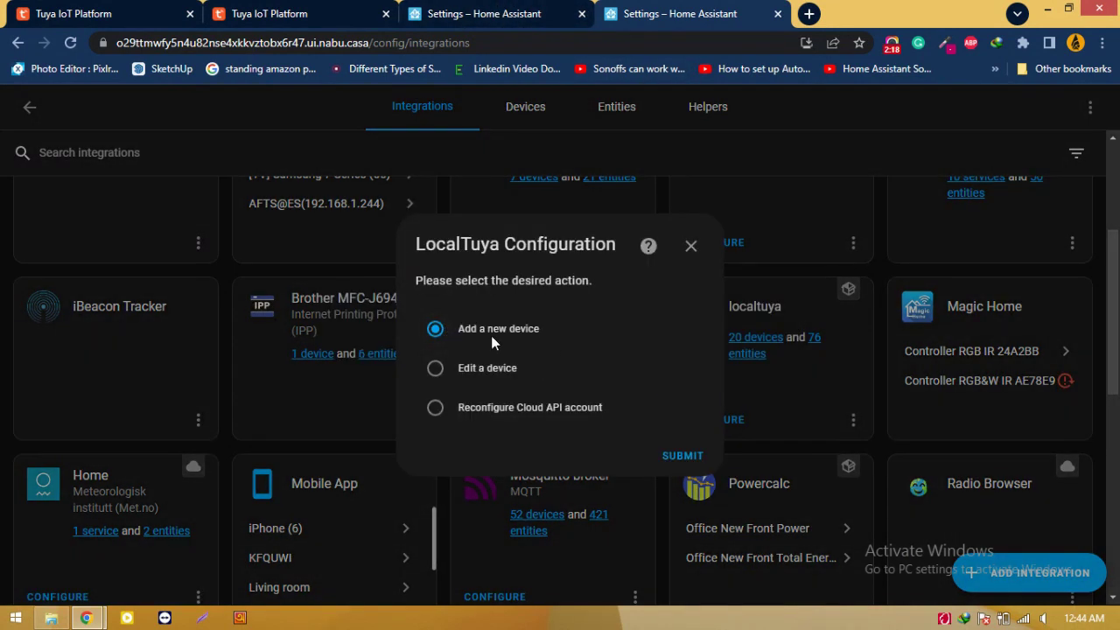
{"action": "left_click", "coordinate": [680, 456]}
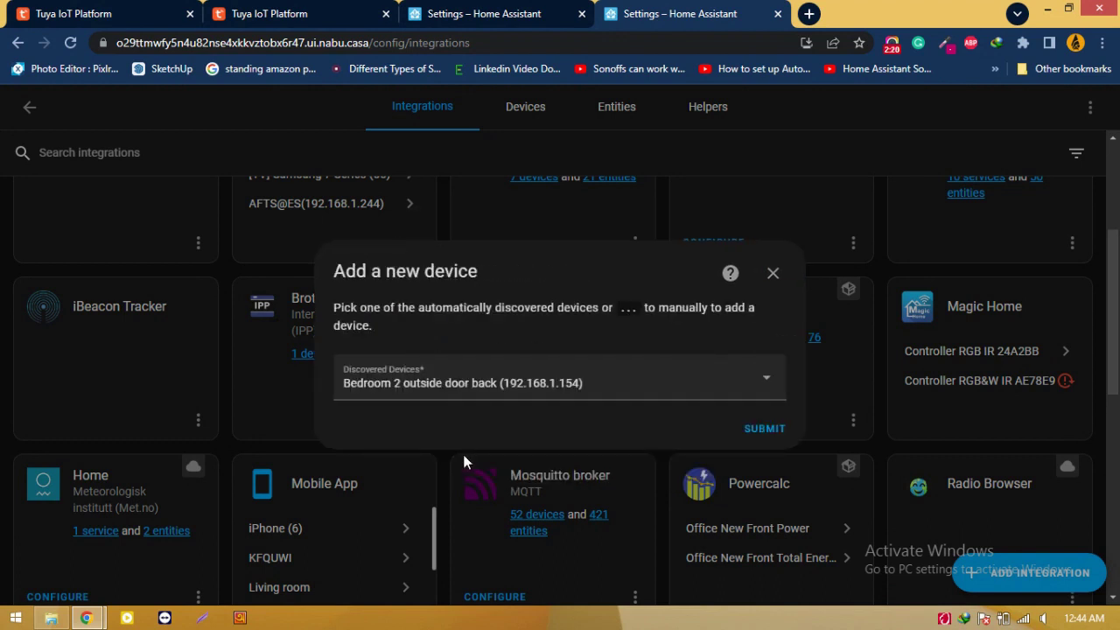
Review the discovered devices and select Bedroom 1 back (192.168.1.212) as the device to add.
{"action": "left_click", "coordinate": [621, 385]}
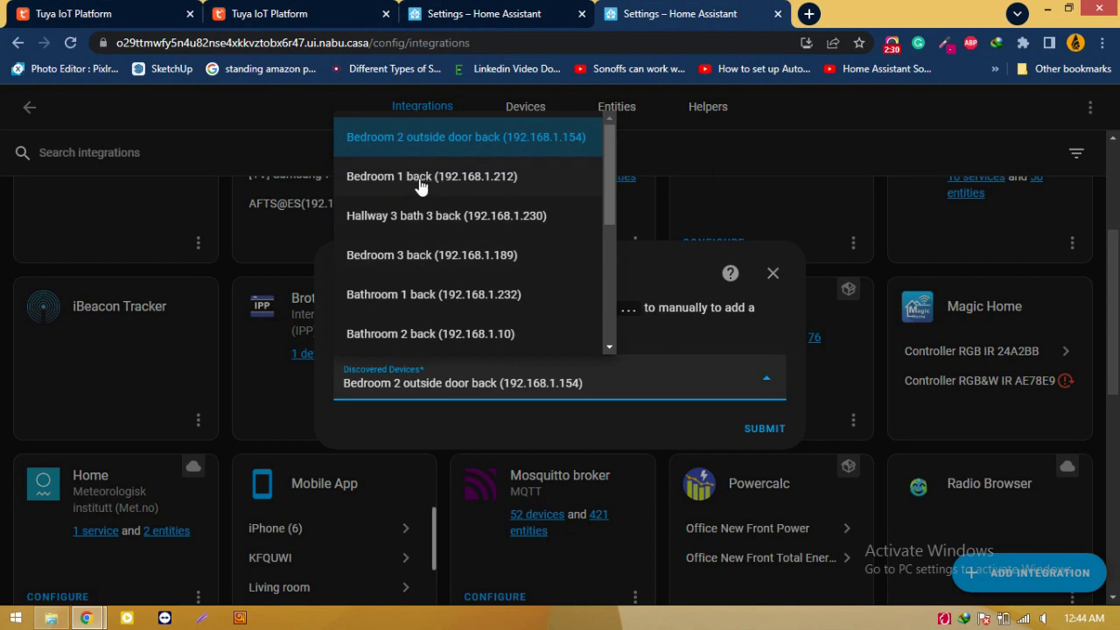
{"action": "scroll", "coordinate": [446, 271], "scroll_direction": "down", "scroll_amount": 5}
{"action": "scroll", "coordinate": [448, 300], "scroll_direction": "down", "scroll_amount": 1}
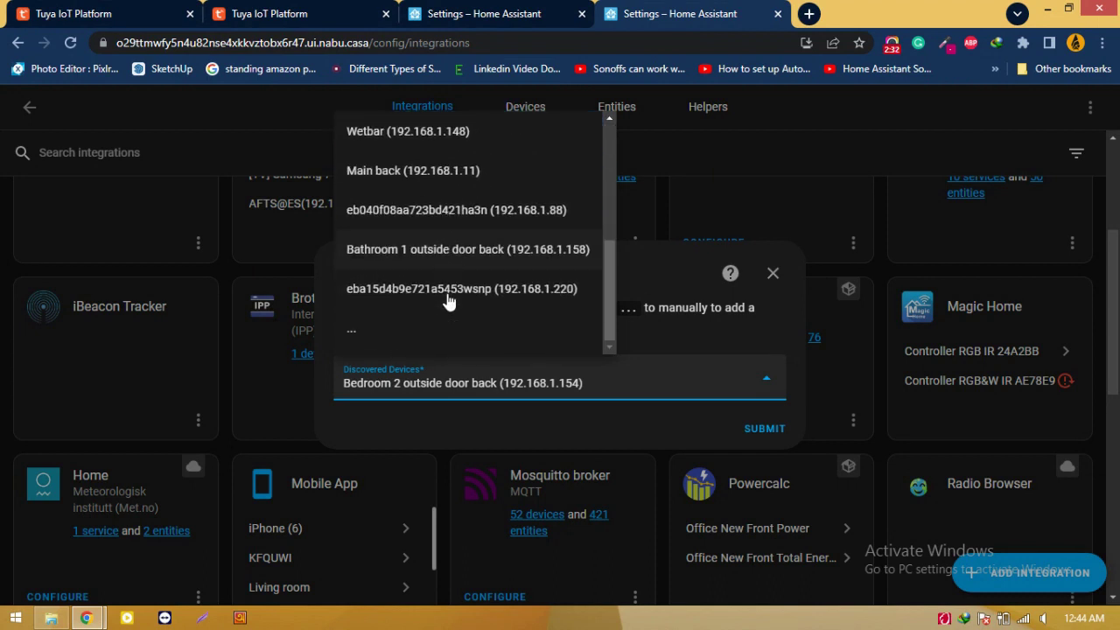
{"action": "scroll", "coordinate": [441, 322], "scroll_direction": "up", "scroll_amount": 6}
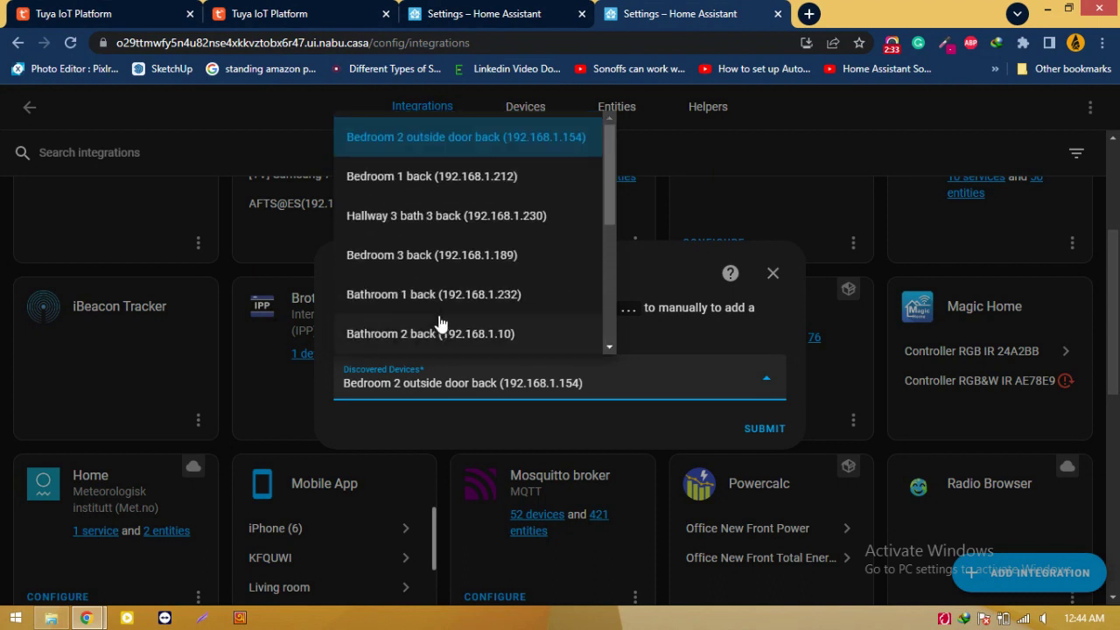
{"action": "left_click", "coordinate": [364, 191]}
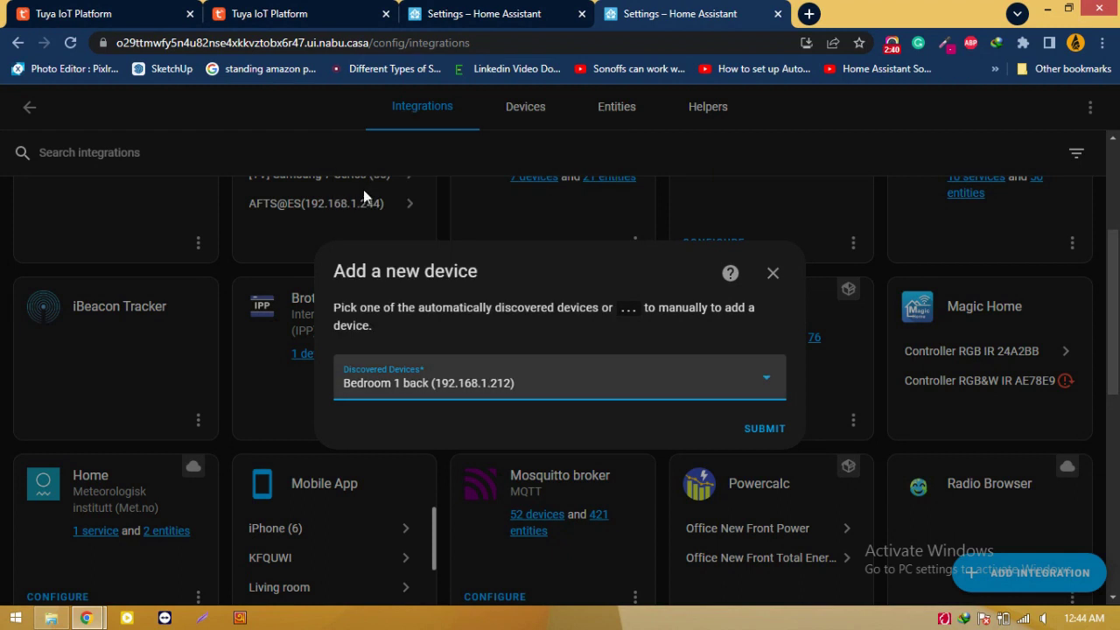
Confirm Bedroom 1 back as the device to add and copy its device ID from the device details.
{"action": "left_click", "coordinate": [749, 429]}
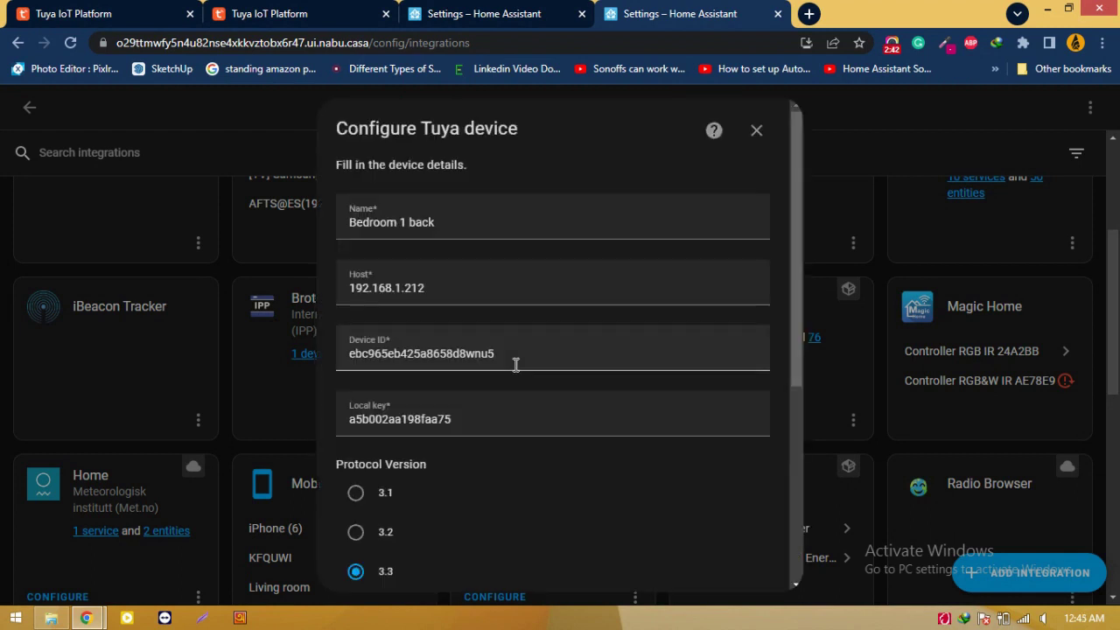
{"action": "double_click", "coordinate": [368, 353]}
{"action": "key", "text": "ctrl+c"}
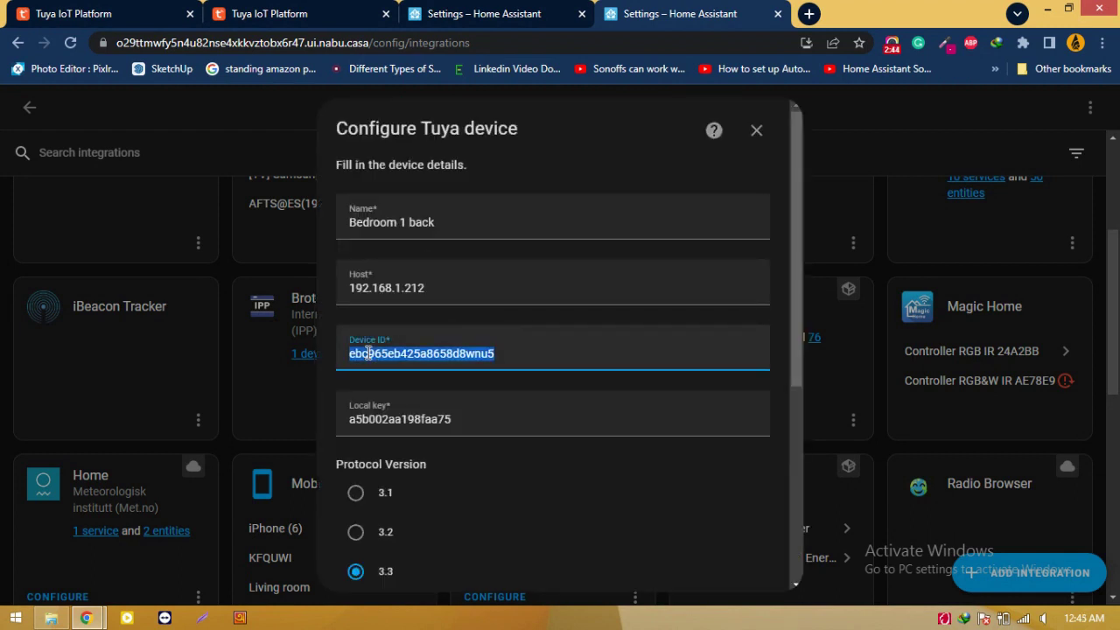
{"action": "right_click", "coordinate": [367, 353]}
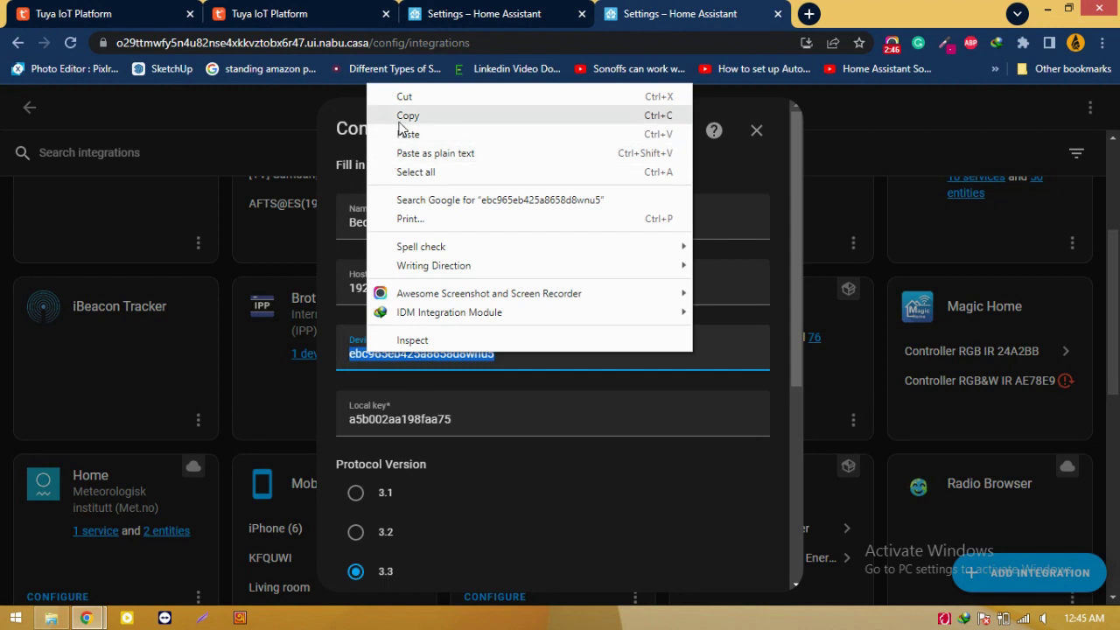
{"action": "left_click", "coordinate": [475, 113]}
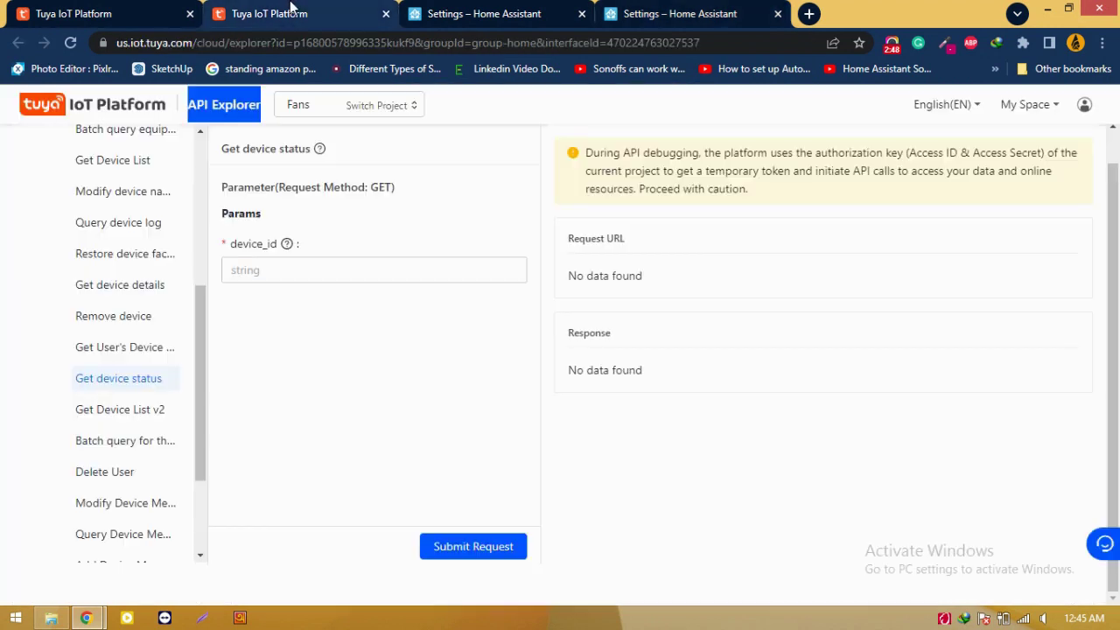
Switch to the Tuya API Explorer and request the device status using the copied device ID.
{"action": "left_click", "coordinate": [291, 9]}
{"action": "left_click", "coordinate": [290, 273]}
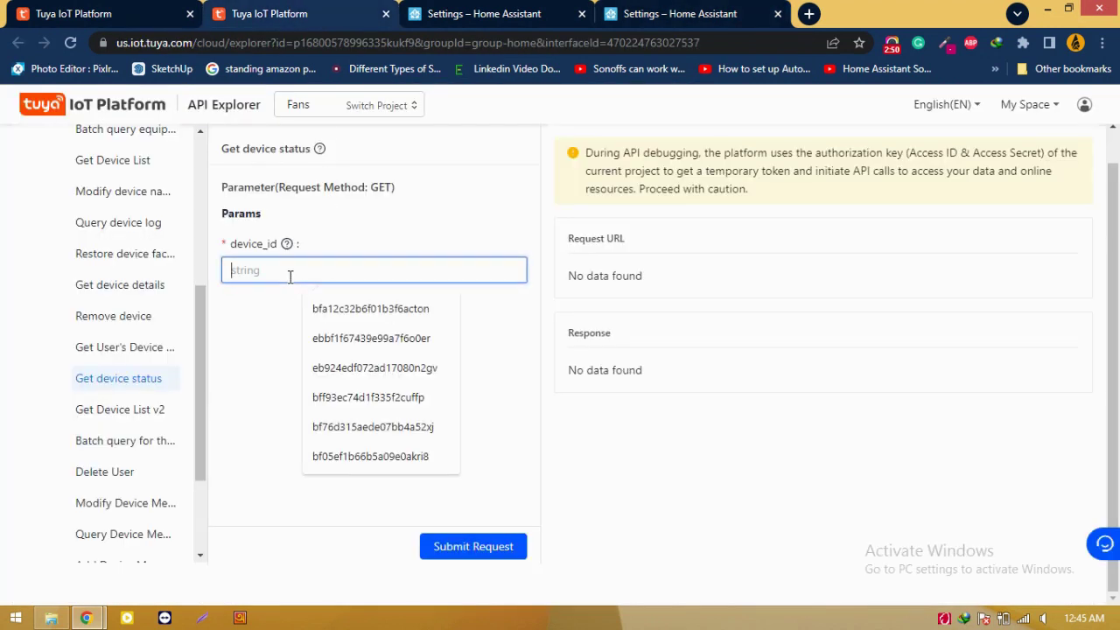
{"action": "key", "text": "ctrl+v"}
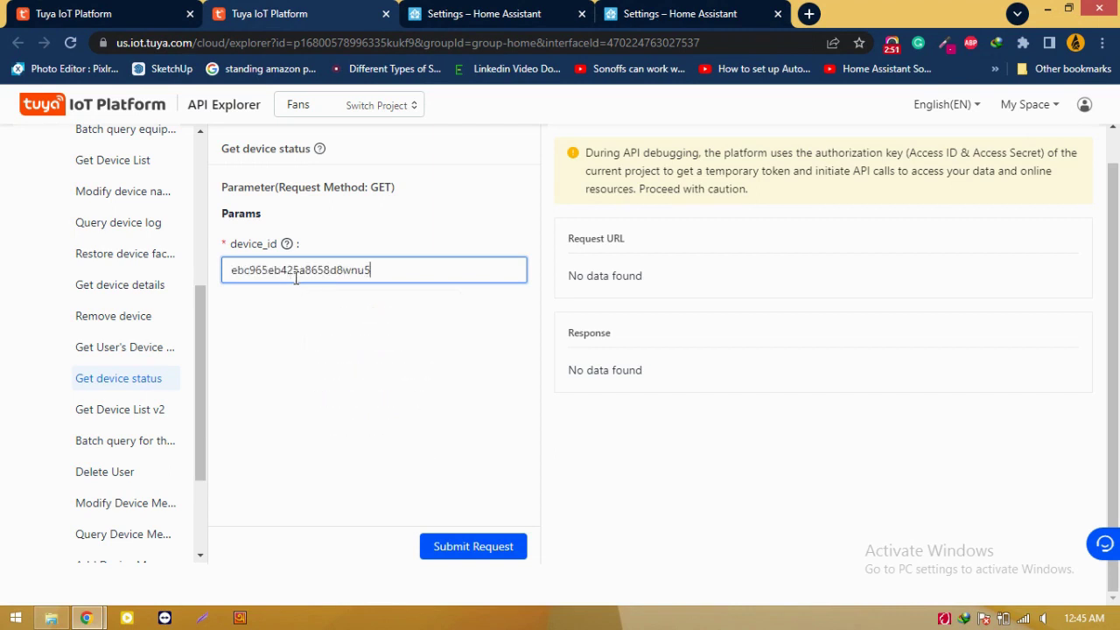
{"action": "left_click", "coordinate": [446, 537]}
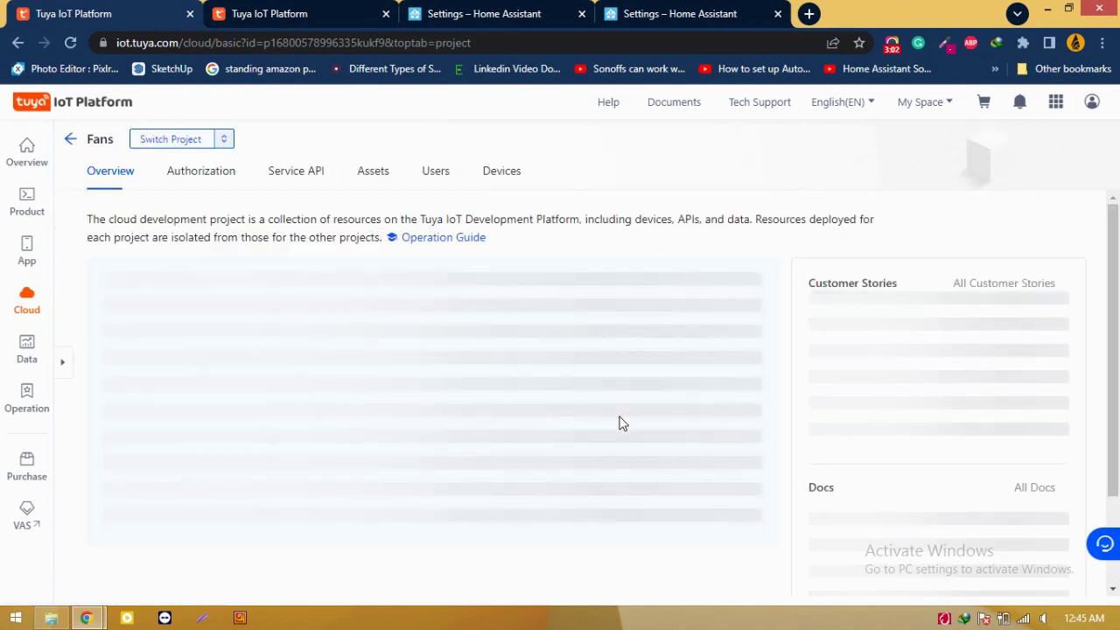
Open the Fans project's device list in the Tuya IoT Platform and start debugging the Wetbar device.
{"action": "left_click", "coordinate": [505, 175]}
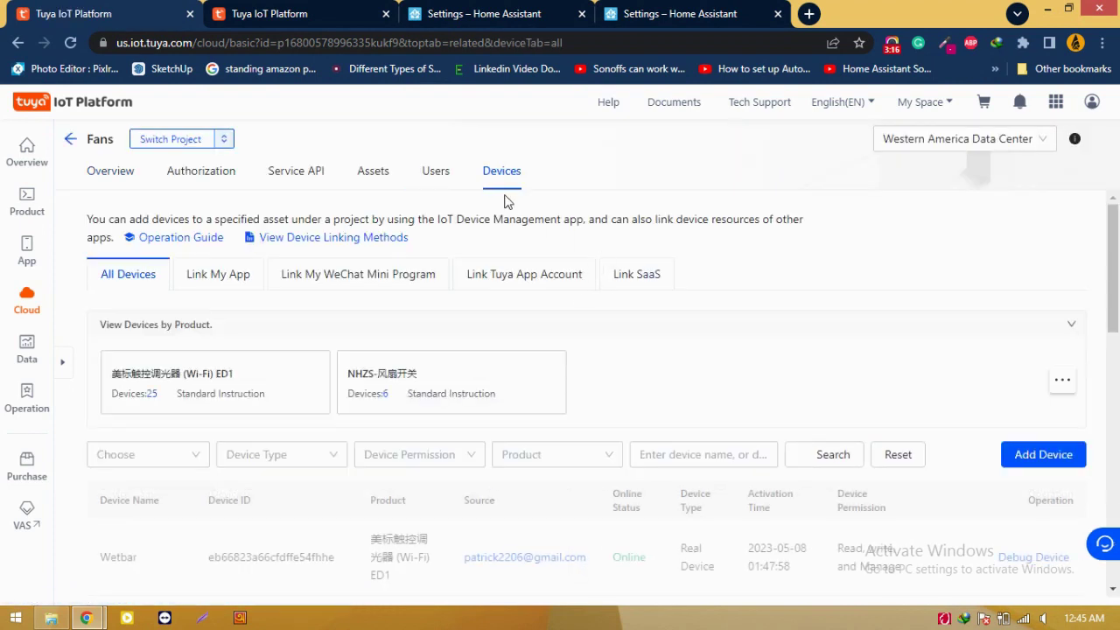
{"action": "scroll", "coordinate": [472, 350], "scroll_direction": "down", "scroll_amount": 4}
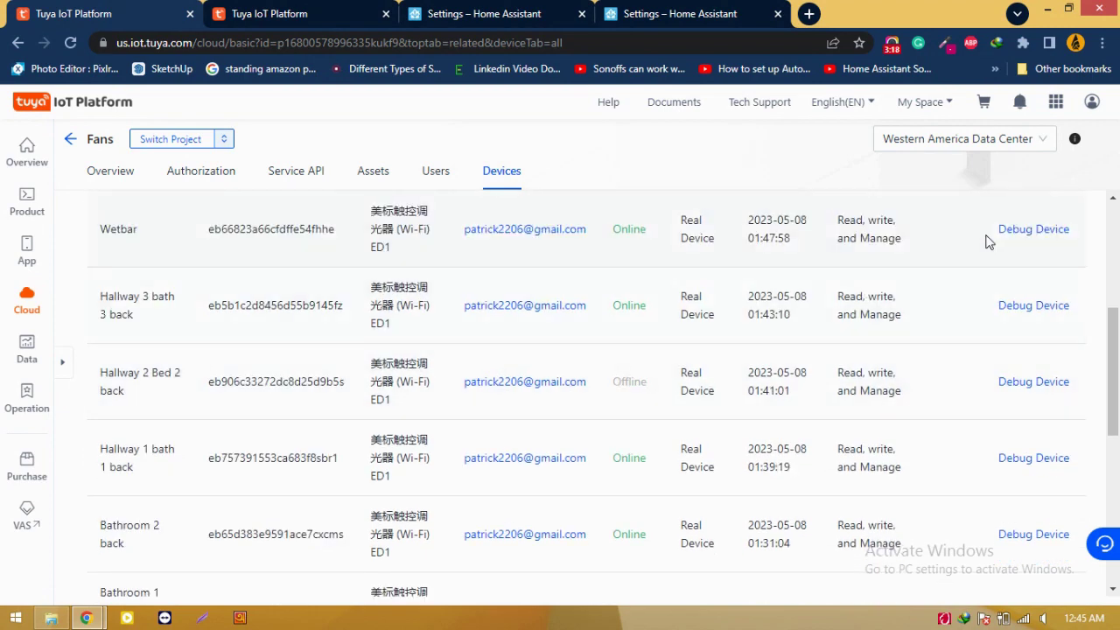
{"action": "left_click", "coordinate": [1027, 235]}
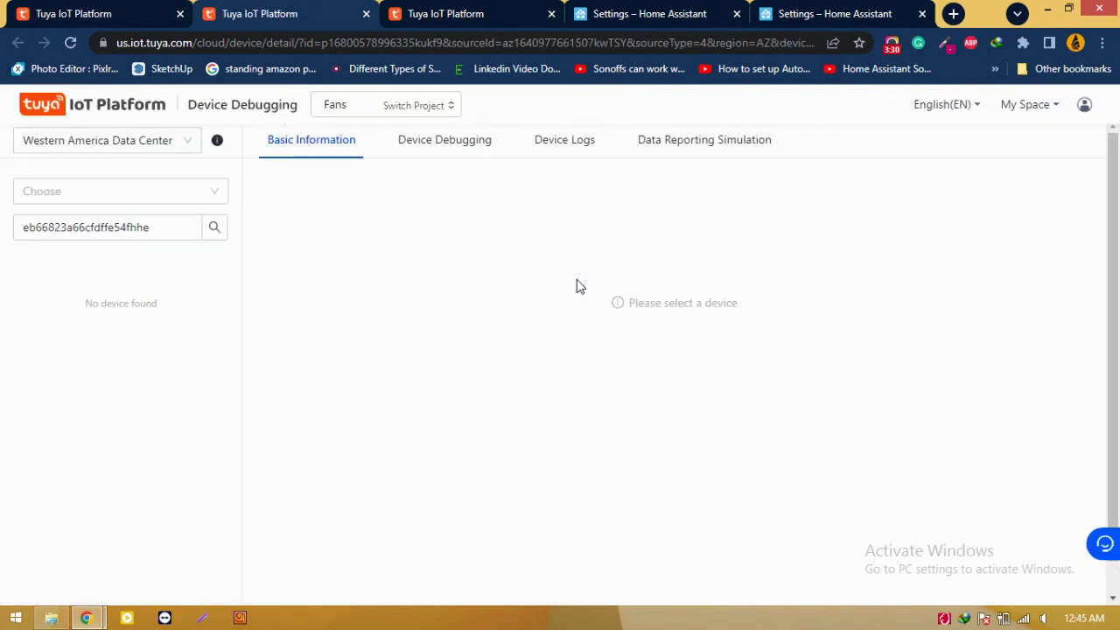
Look up Bedroom 1 back on the Device Debugging page by its copied device ID and select it.
{"action": "left_click", "coordinate": [82, 227]}
{"action": "right_click", "coordinate": [81, 228]}
{"action": "left_click", "coordinate": [120, 325]}
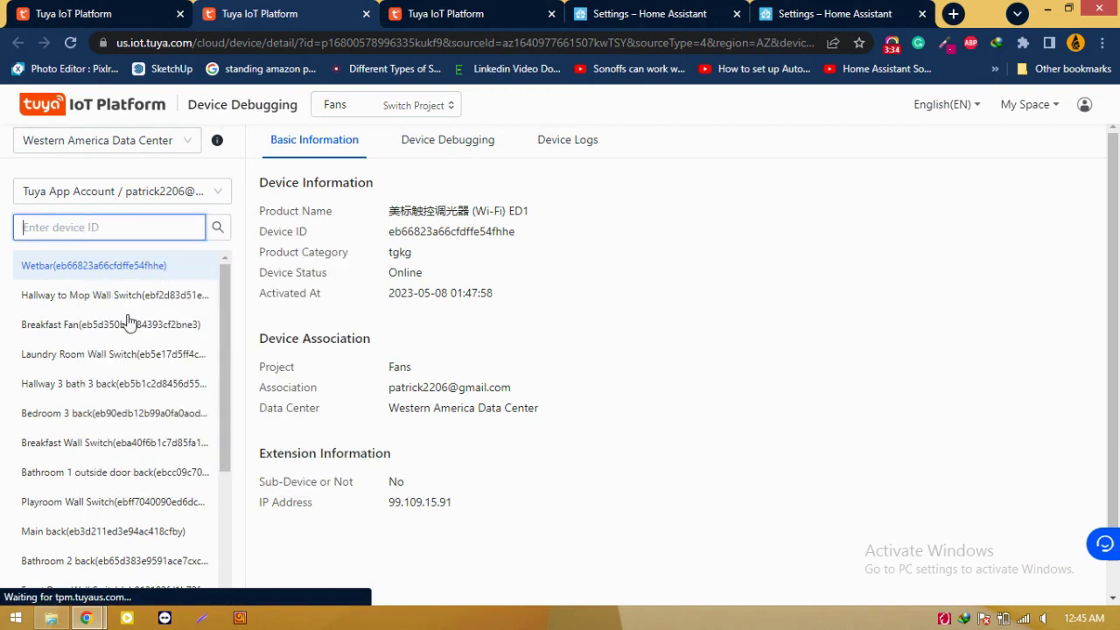
{"action": "left_click", "coordinate": [217, 226]}
{"action": "left_click", "coordinate": [763, 10]}
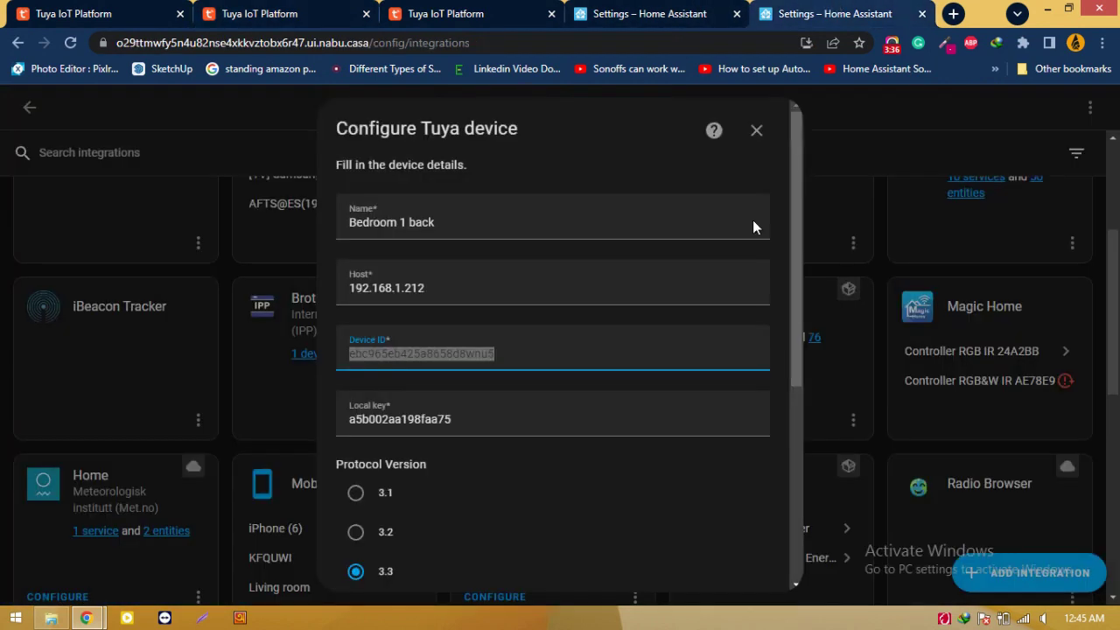
{"action": "left_click", "coordinate": [87, 11]}
{"action": "left_click", "coordinate": [263, 12]}
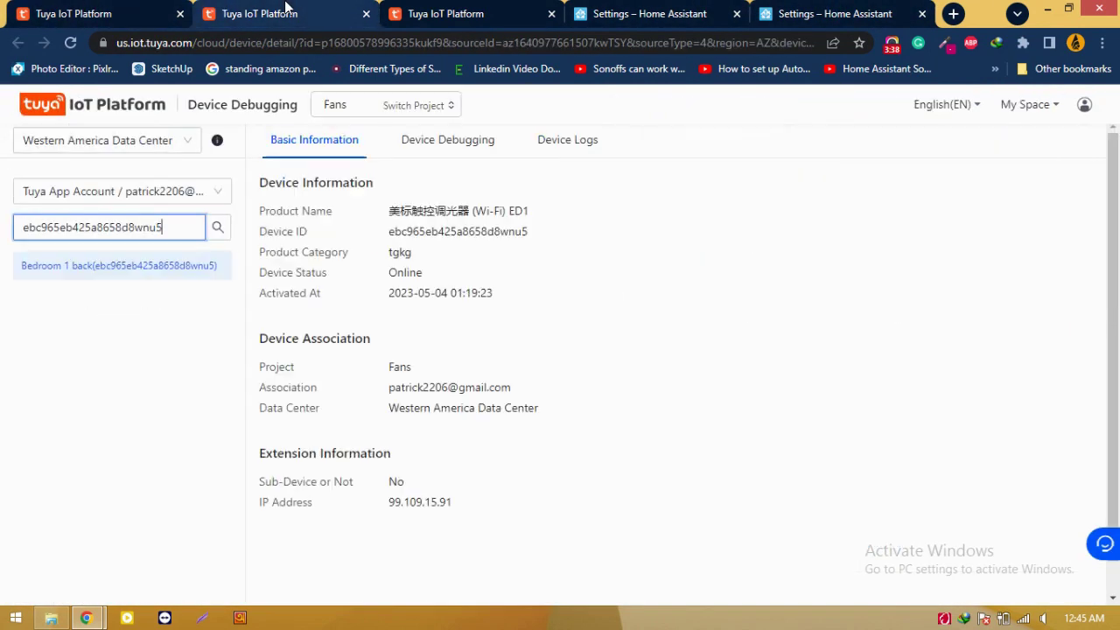
{"action": "left_click", "coordinate": [85, 275]}
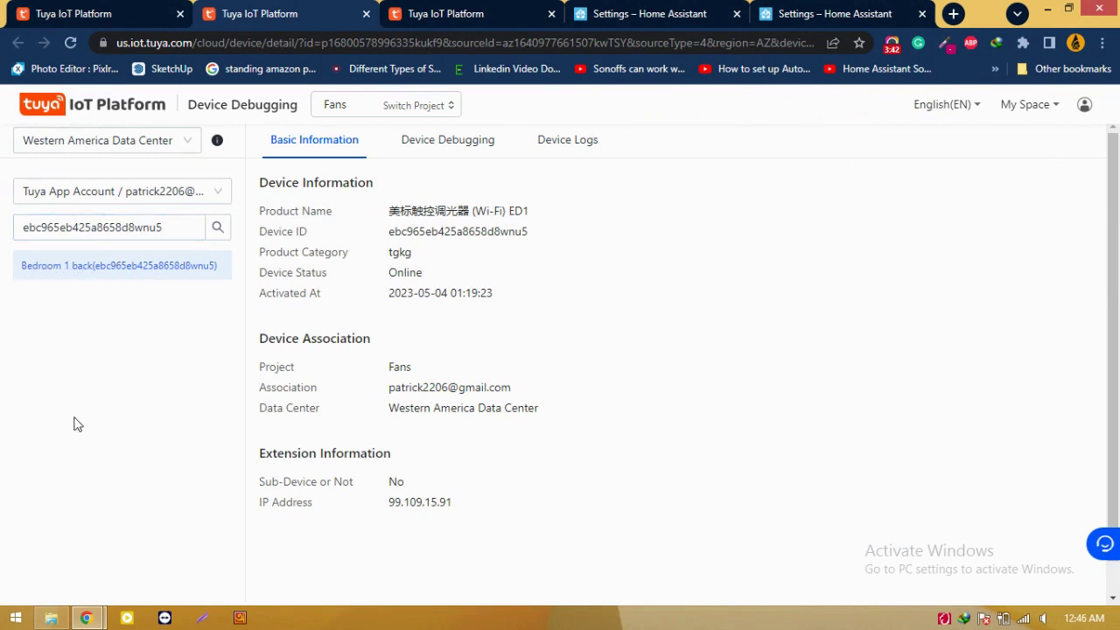
Examine Bedroom 1 back's standard instruction set under device debugging and its status response in the API Explorer.
{"action": "left_click", "coordinate": [453, 145]}
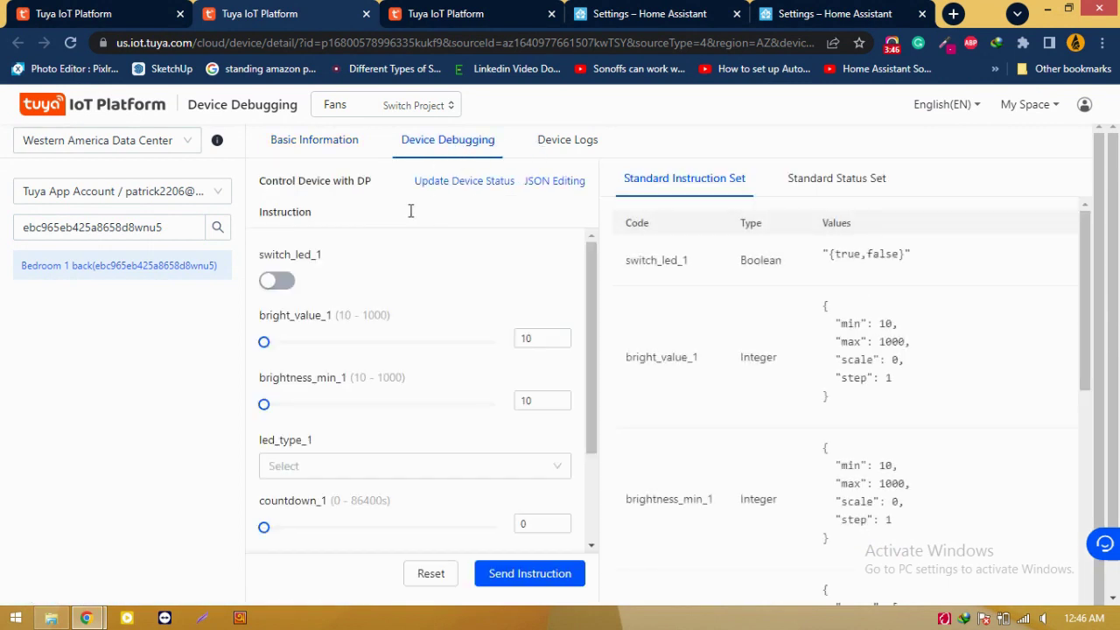
{"action": "scroll", "coordinate": [787, 343], "scroll_direction": "down", "scroll_amount": 5}
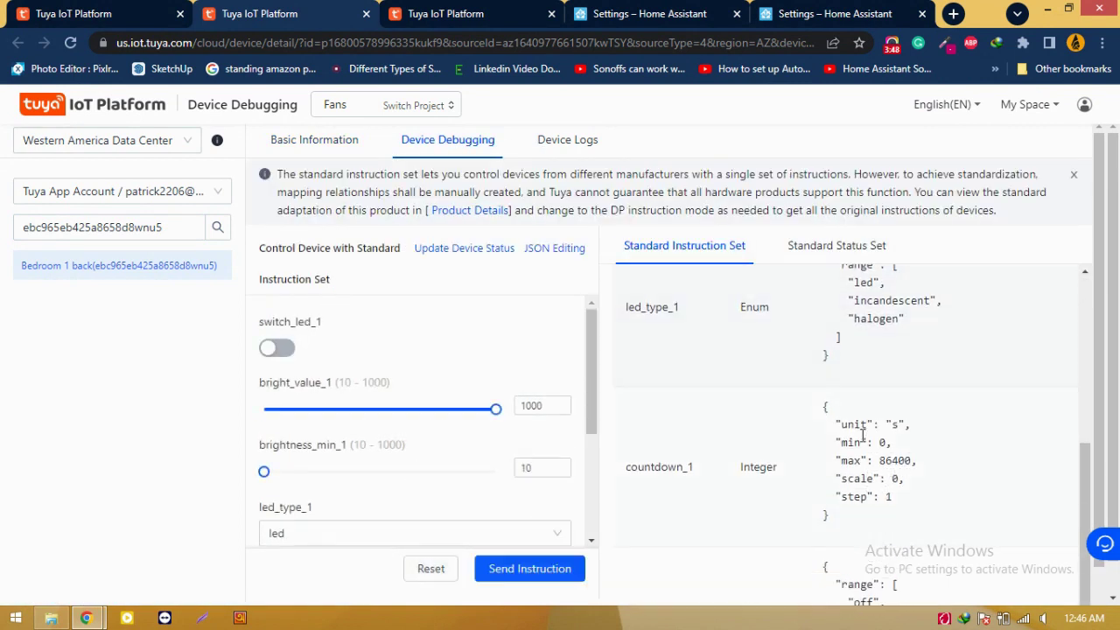
{"action": "scroll", "coordinate": [700, 430], "scroll_direction": "down", "scroll_amount": 2}
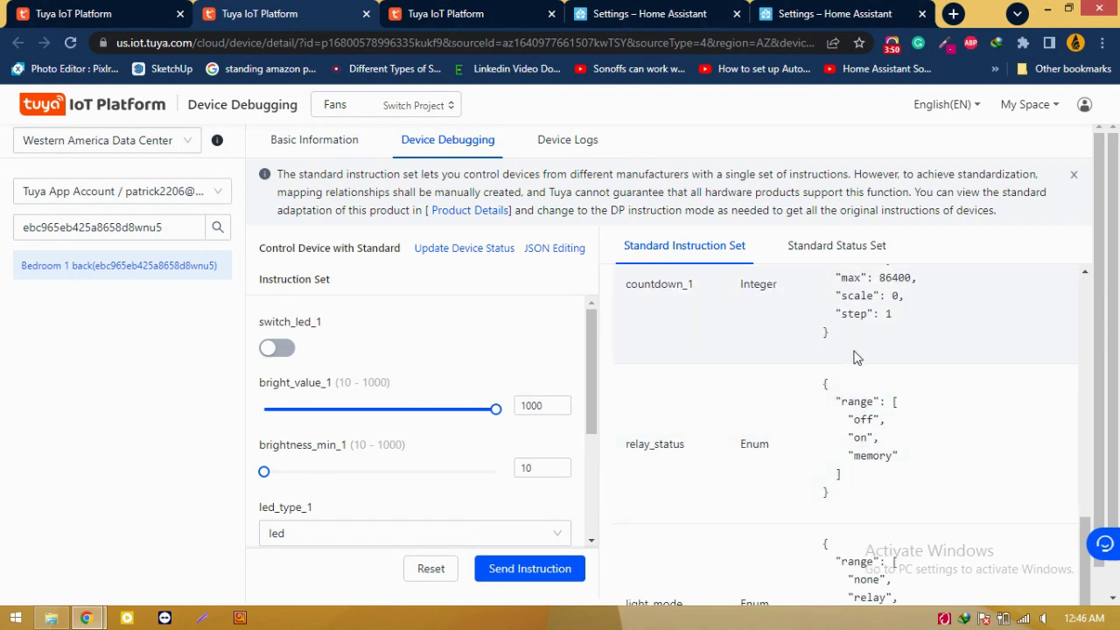
{"action": "scroll", "coordinate": [856, 357], "scroll_direction": "up", "scroll_amount": 1}
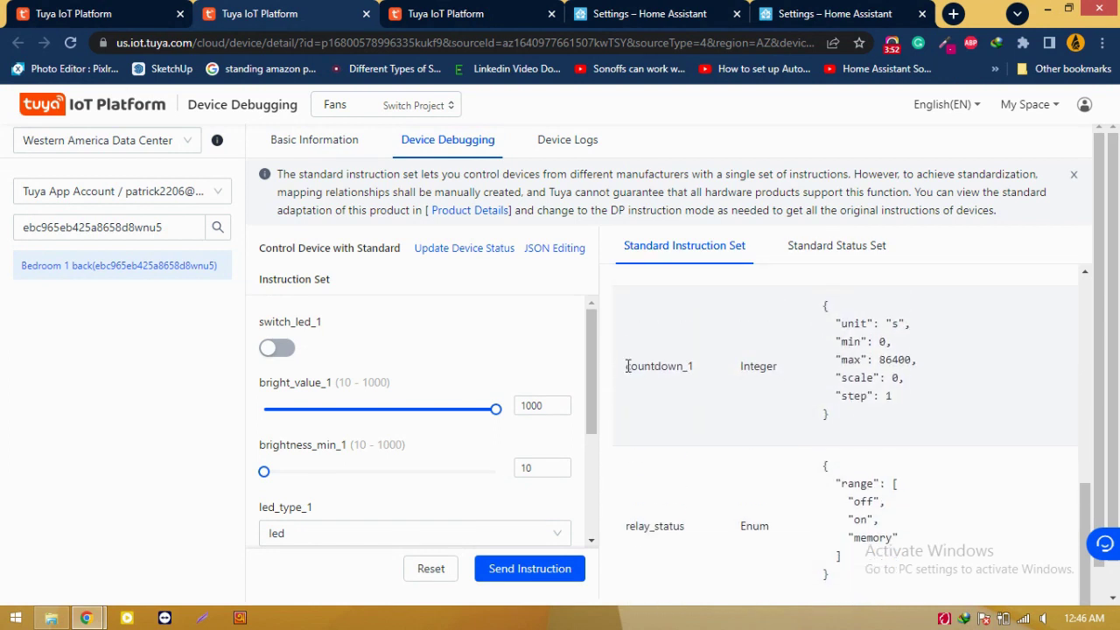
{"action": "scroll", "coordinate": [788, 411], "scroll_direction": "up", "scroll_amount": 4}
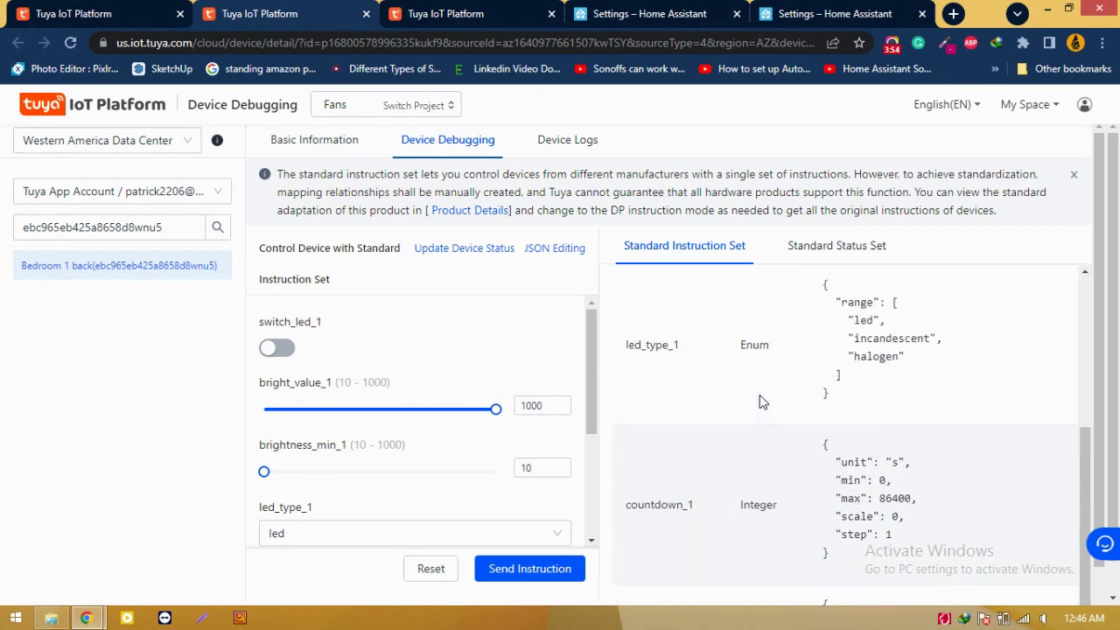
{"action": "left_click", "coordinate": [445, 13]}
{"action": "scroll", "coordinate": [655, 382], "scroll_direction": "down", "scroll_amount": 3}
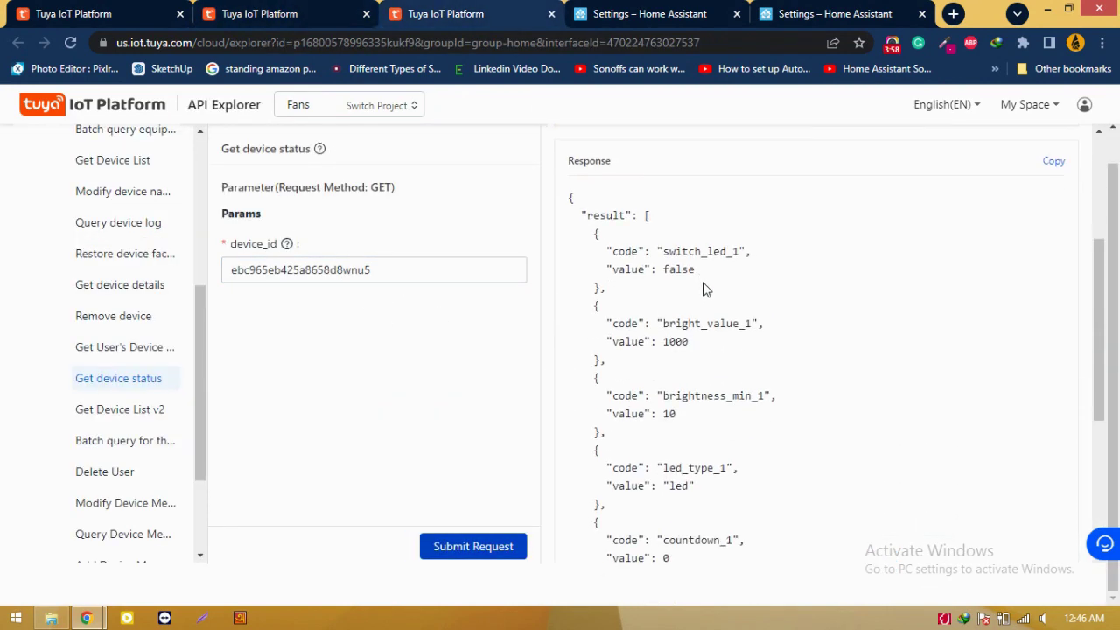
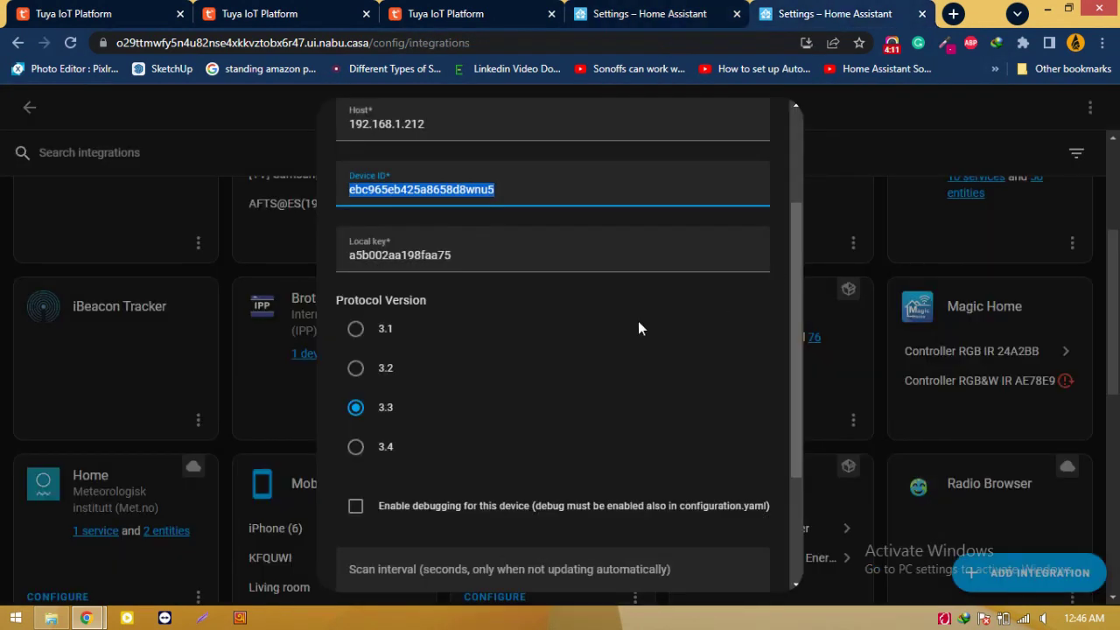
Review the Bedroom 1 back device details in localtuya and submit them with protocol version 3.3.
{"action": "scroll", "coordinate": [481, 389], "scroll_direction": "down", "scroll_amount": 3}
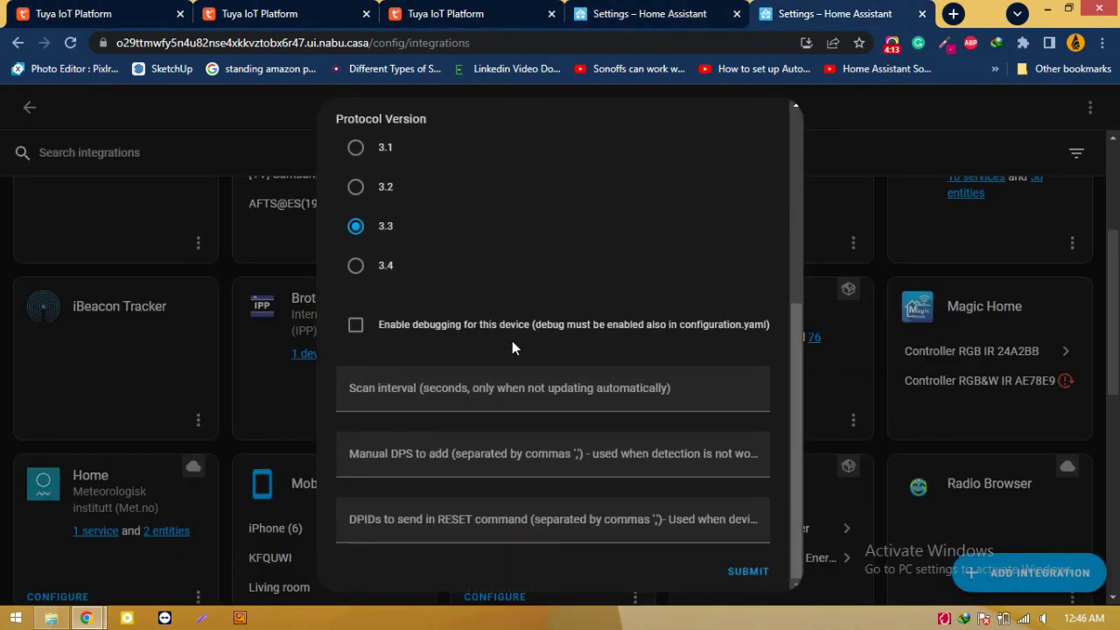
{"action": "scroll", "coordinate": [512, 340], "scroll_direction": "up", "scroll_amount": 5}
{"action": "scroll", "coordinate": [534, 299], "scroll_direction": "down", "scroll_amount": 5}
{"action": "left_click", "coordinate": [746, 572]}
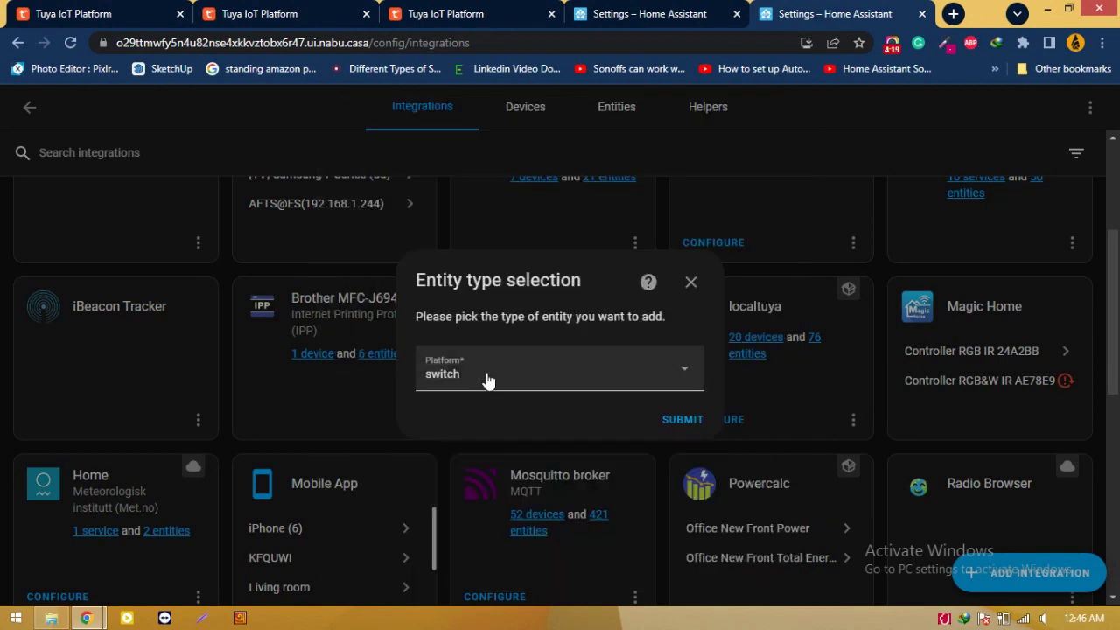
Choose light as the platform for the new entity and confirm the entity type.
{"action": "left_click", "coordinate": [486, 377]}
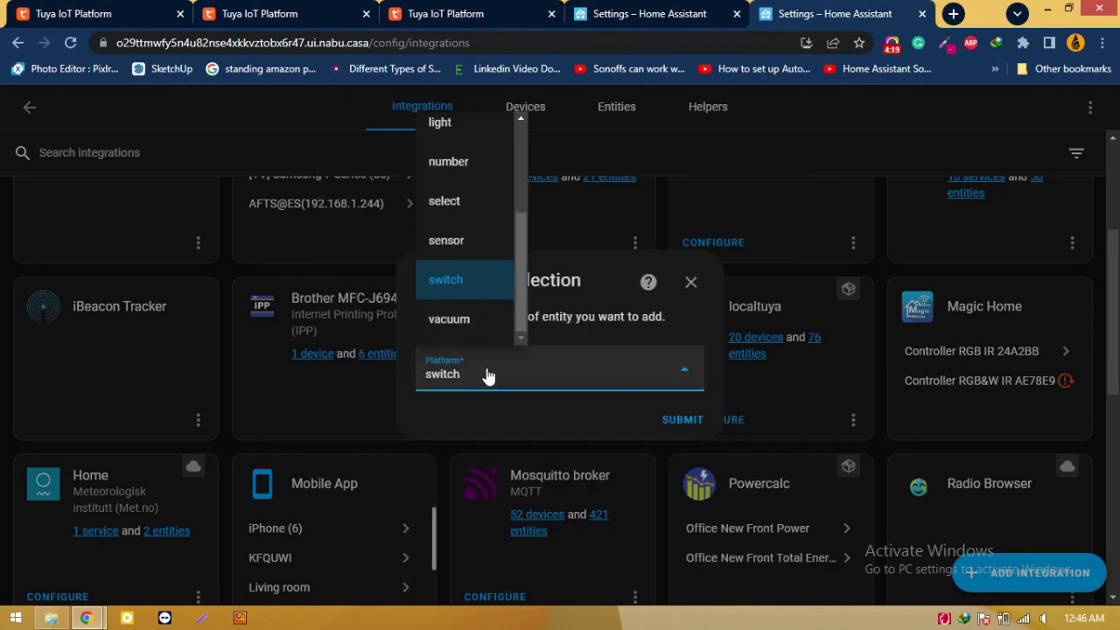
{"action": "left_click", "coordinate": [444, 127]}
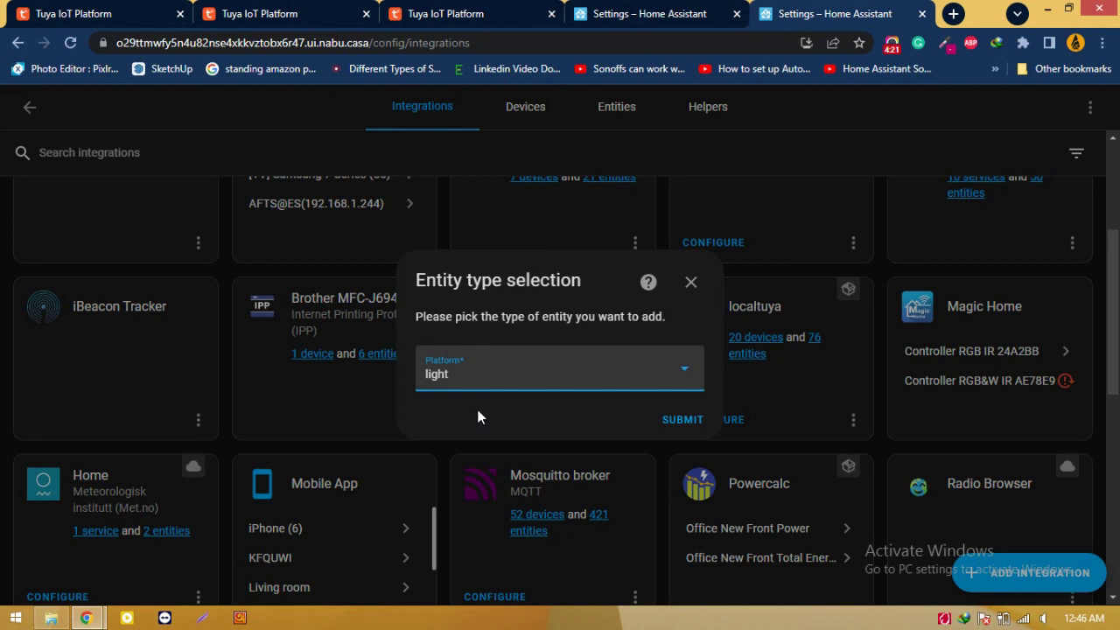
{"action": "left_click", "coordinate": [680, 419]}
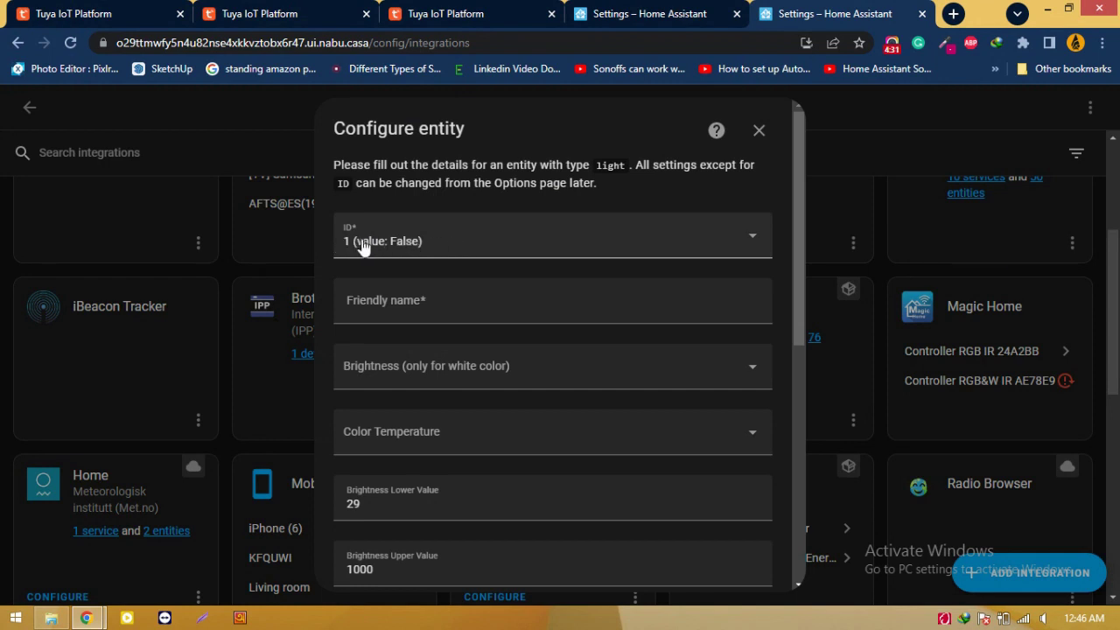
Check the device status response in the API Explorer to match the light entity's ID 1 to its code.
{"action": "left_click", "coordinate": [435, 11]}
{"action": "scroll", "coordinate": [673, 355], "scroll_direction": "up", "scroll_amount": 6}
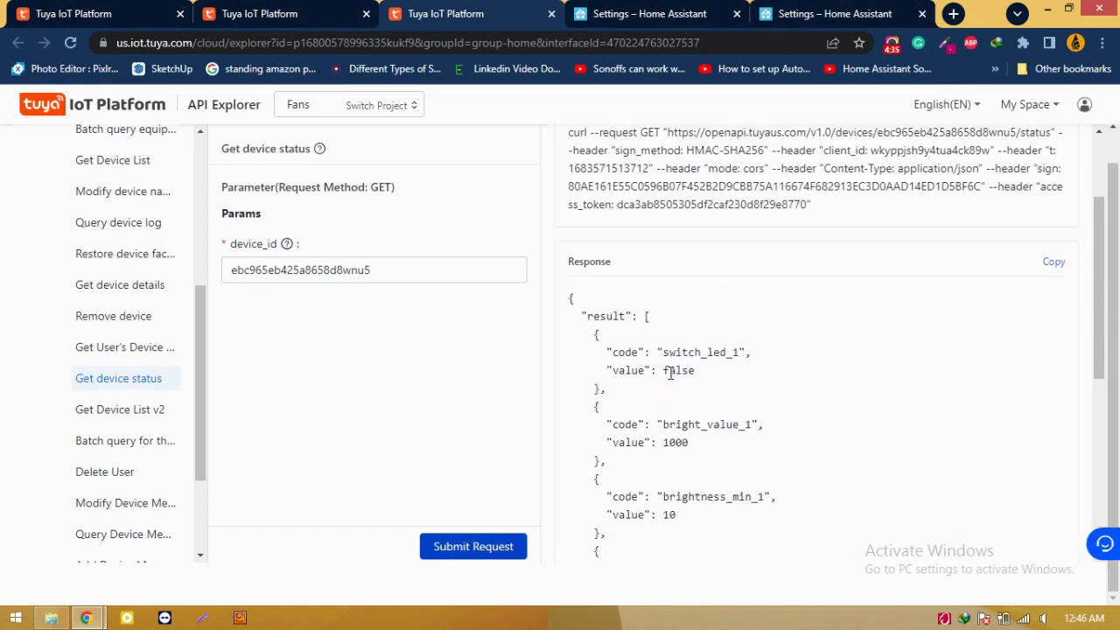
{"action": "scroll", "coordinate": [671, 373], "scroll_direction": "down", "scroll_amount": 5}
{"action": "scroll", "coordinate": [671, 375], "scroll_direction": "up", "scroll_amount": 4}
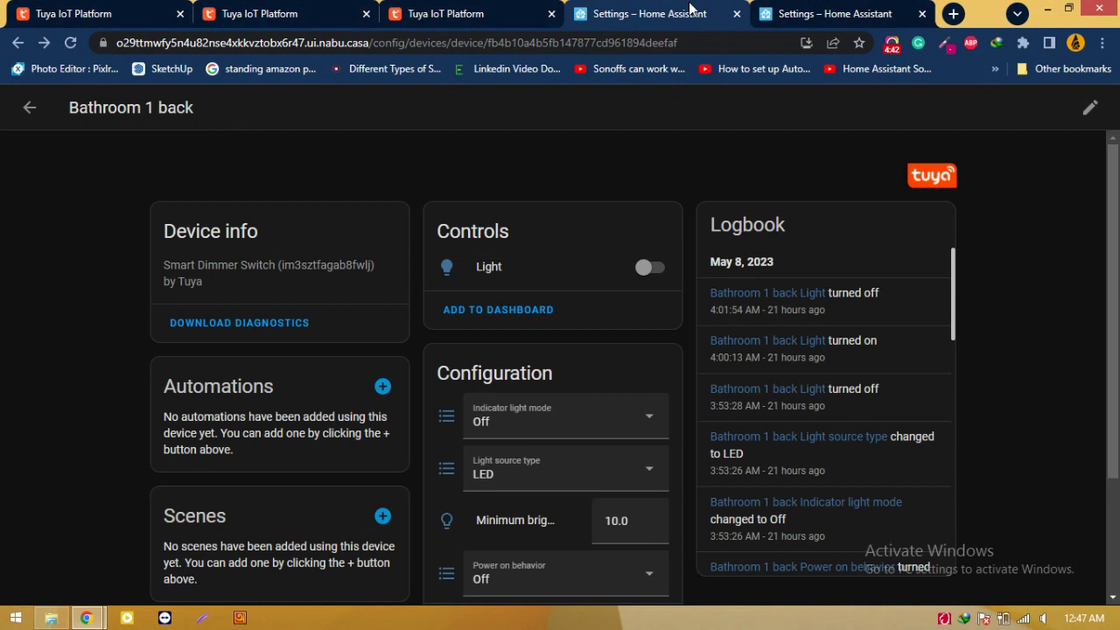
Copy the light control's name from the Bathroom 1 back device and use "Light" as the new entity's friendly name.
{"action": "left_click", "coordinate": [695, 10]}
{"action": "left_click_drag", "start_coordinate": [475, 266], "coordinate": [523, 272]}
{"action": "key", "text": "ctrl+c"}
{"action": "left_click", "coordinate": [831, 13]}
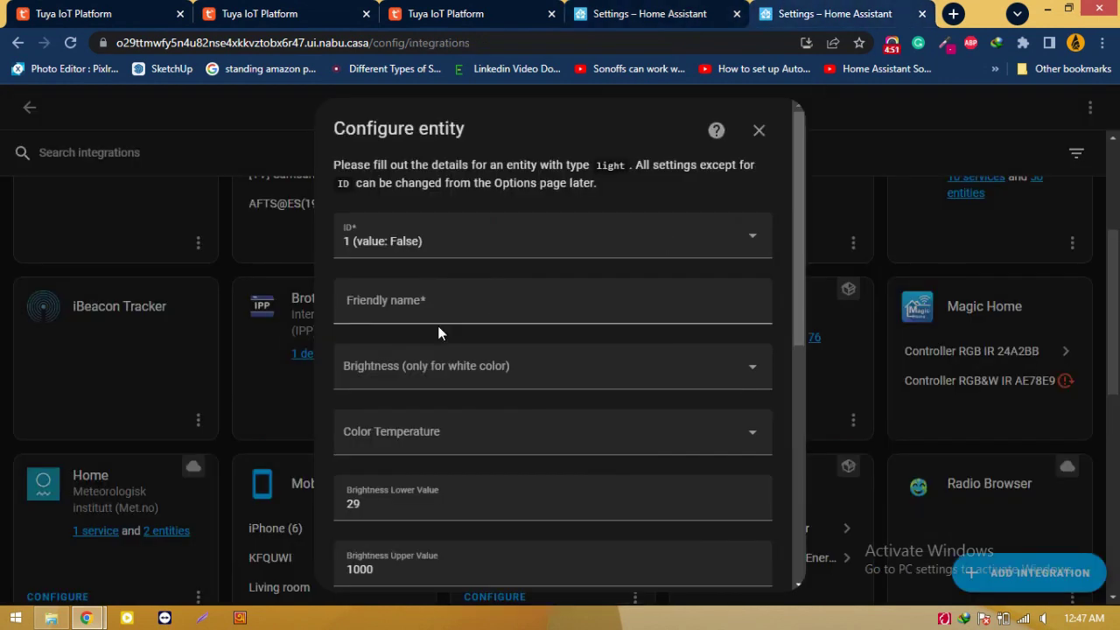
{"action": "left_click", "coordinate": [392, 299]}
{"action": "key", "text": "ctrl+v"}
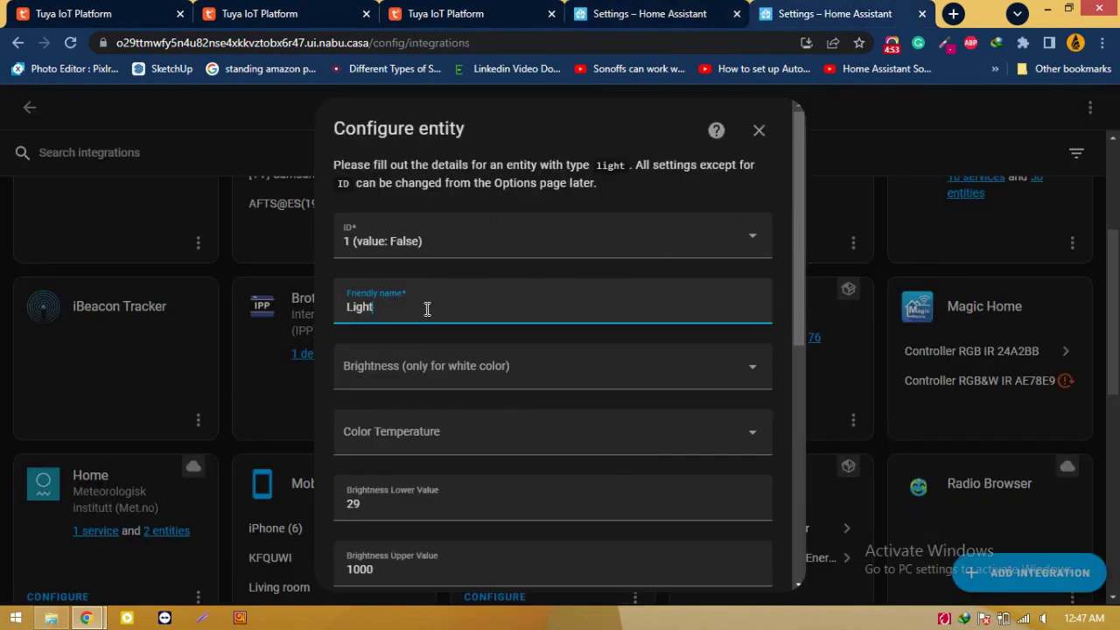
Check the bright_value_1 code in the status response and set the entity's brightness to 2 (value: 1000).
{"action": "left_click", "coordinate": [396, 374]}
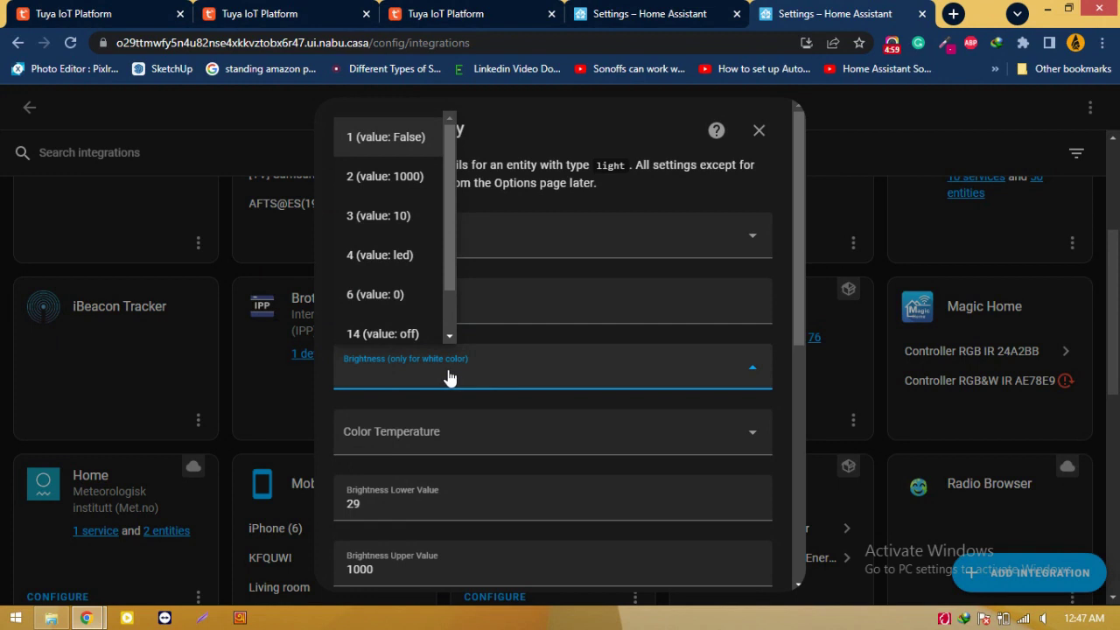
{"action": "left_click", "coordinate": [446, 13]}
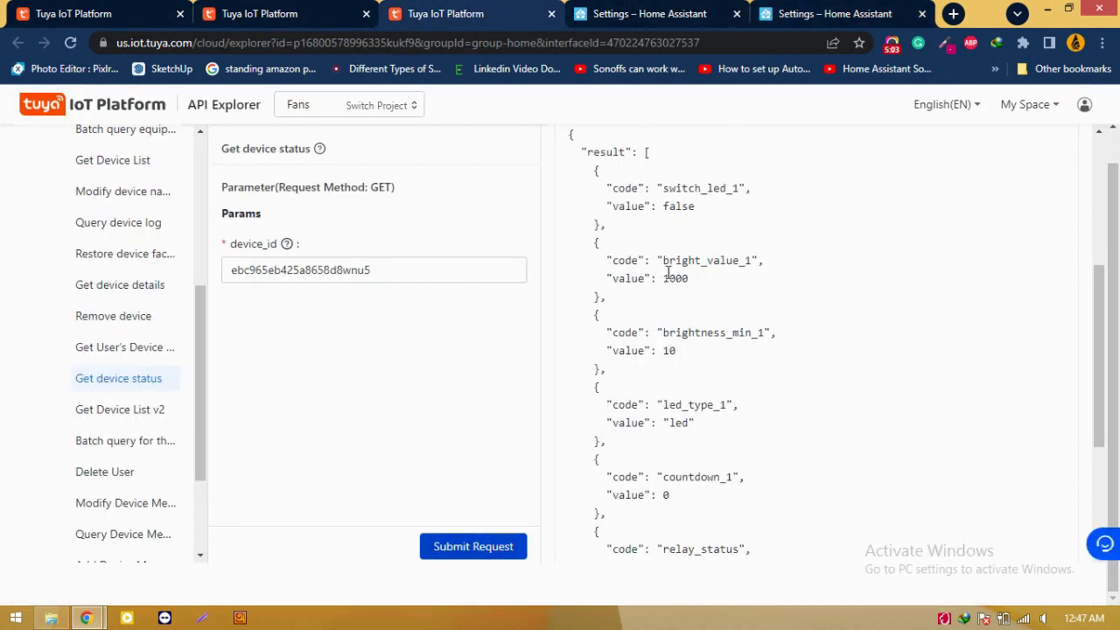
{"action": "left_click", "coordinate": [805, 13]}
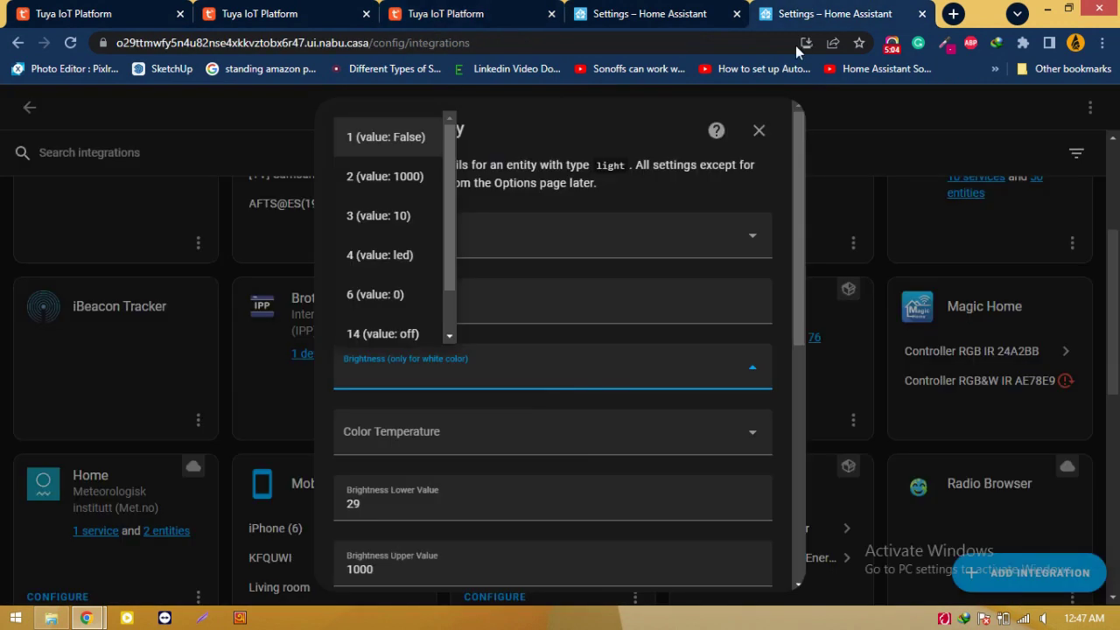
{"action": "left_click", "coordinate": [373, 183]}
Check the bright_value_1 range in the device debugging instruction set and set the light entity's brightness lower value to 10.
{"action": "scroll", "coordinate": [420, 430], "scroll_direction": "down", "scroll_amount": 3}
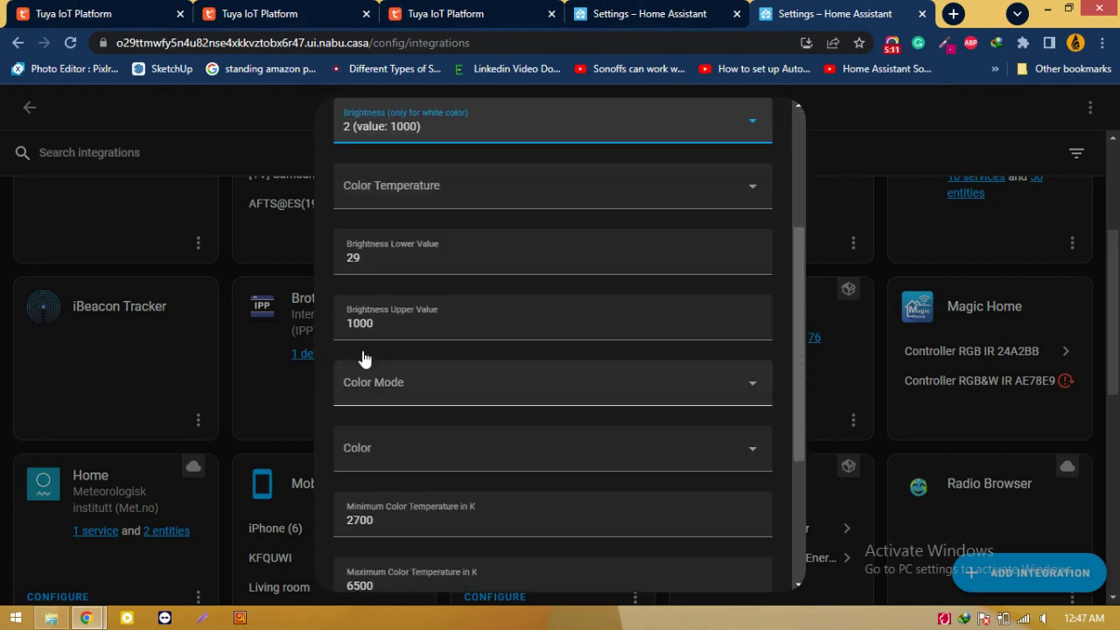
{"action": "left_click", "coordinate": [472, 13]}
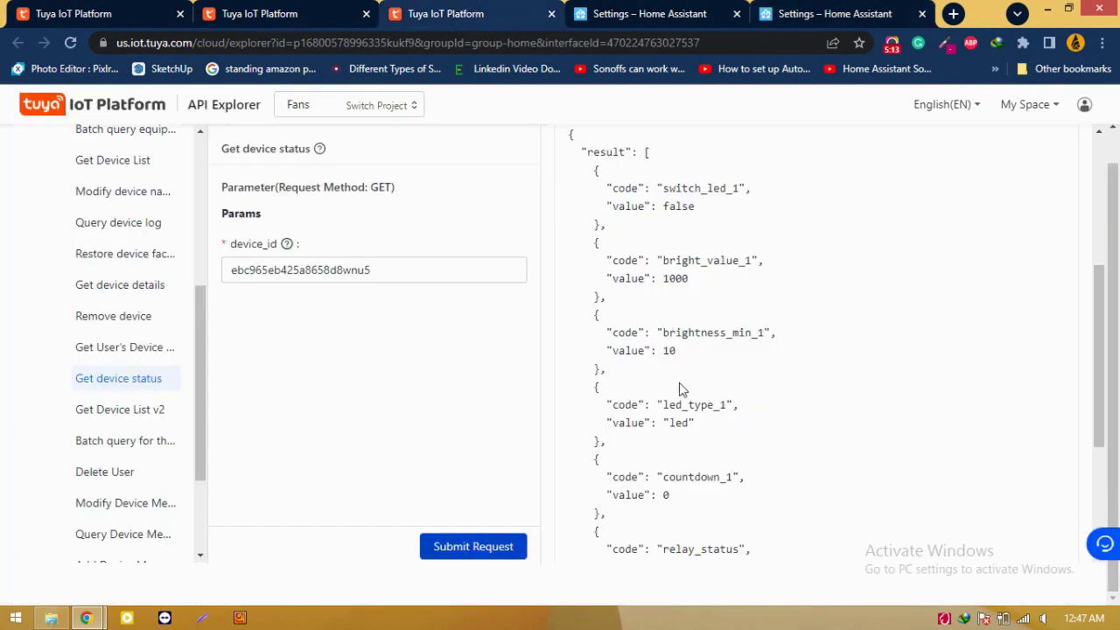
{"action": "scroll", "coordinate": [679, 383], "scroll_direction": "up", "scroll_amount": 5}
{"action": "left_click", "coordinate": [370, 4]}
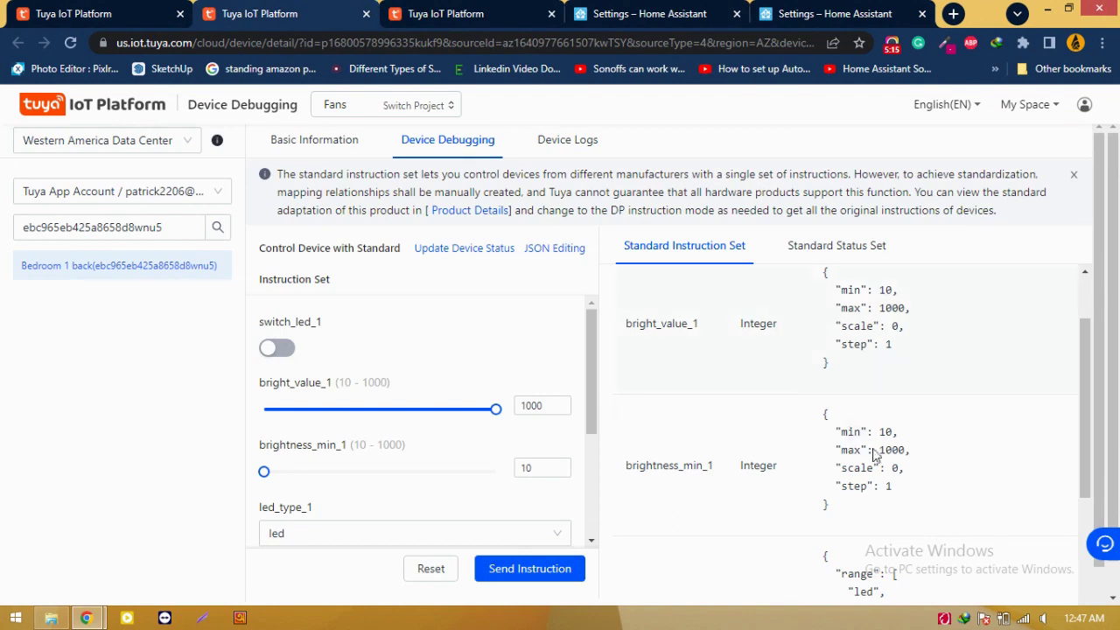
{"action": "scroll", "coordinate": [901, 448], "scroll_direction": "up", "scroll_amount": 2}
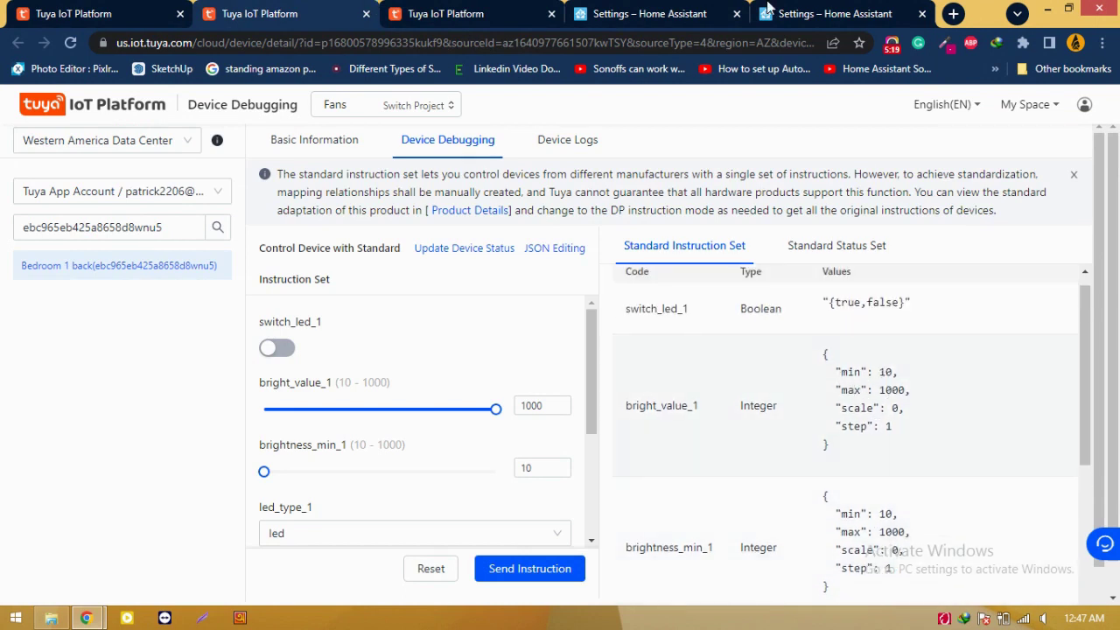
{"action": "left_click", "coordinate": [767, 7]}
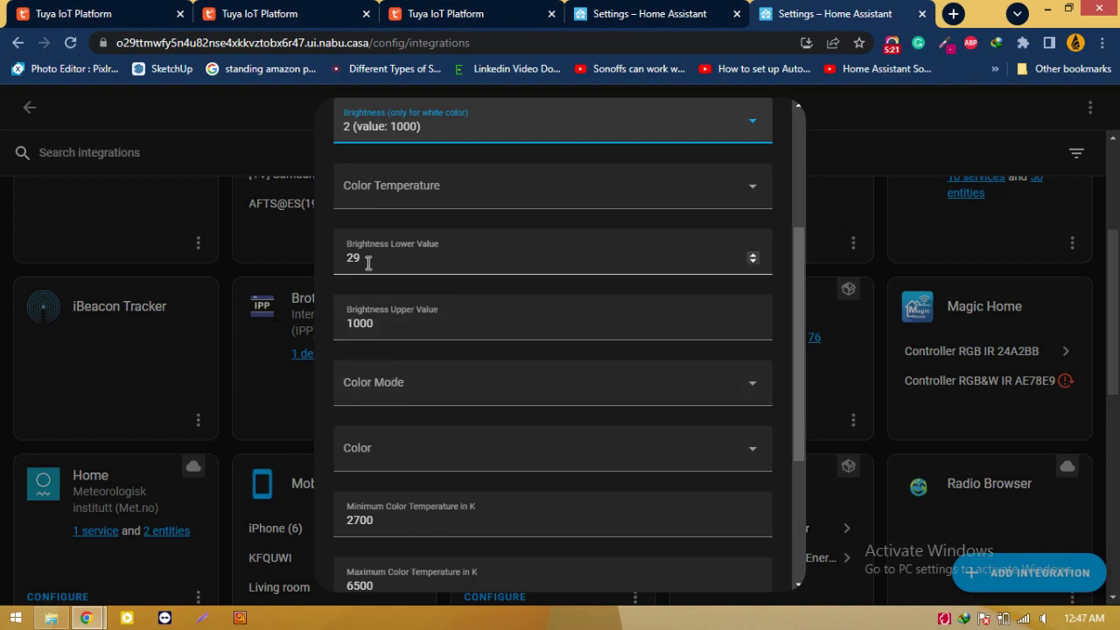
{"action": "left_click_drag", "start_coordinate": [369, 262], "coordinate": [342, 267]}
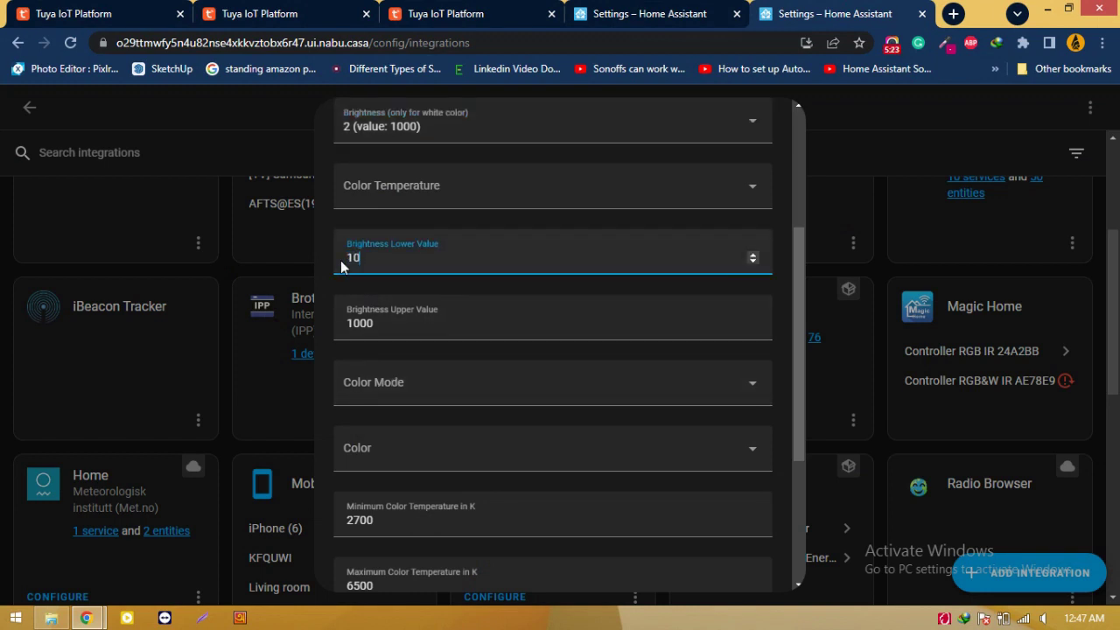
Review the light entity's remaining settings and submit its configuration with the color options left empty.
{"action": "scroll", "coordinate": [444, 411], "scroll_direction": "down", "scroll_amount": 1}
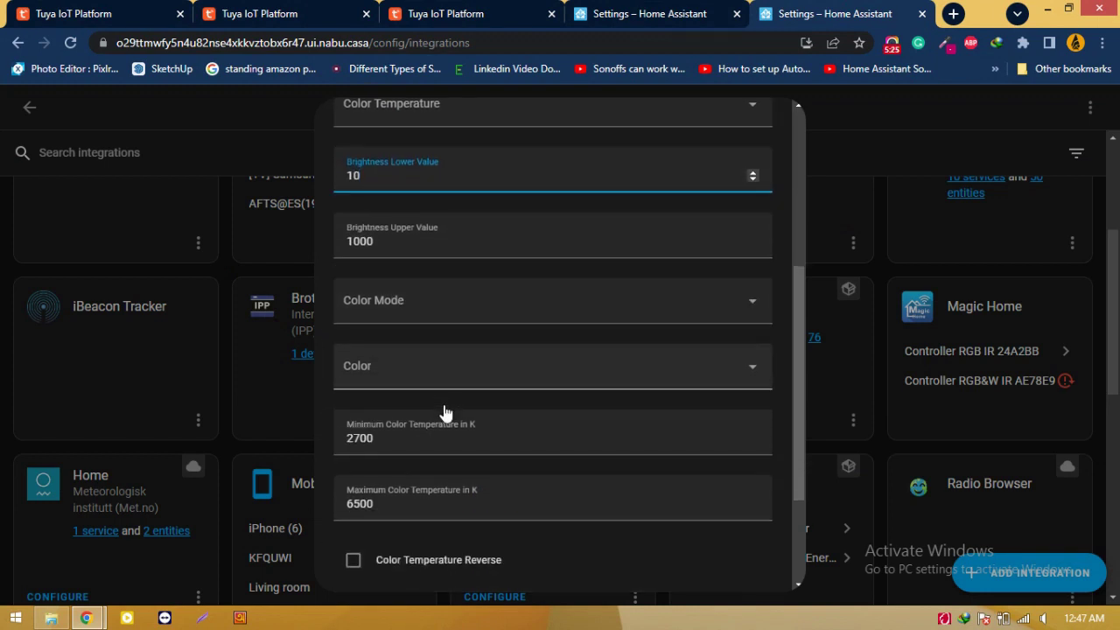
{"action": "scroll", "coordinate": [441, 349], "scroll_direction": "up", "scroll_amount": 5}
{"action": "scroll", "coordinate": [505, 338], "scroll_direction": "down", "scroll_amount": 8}
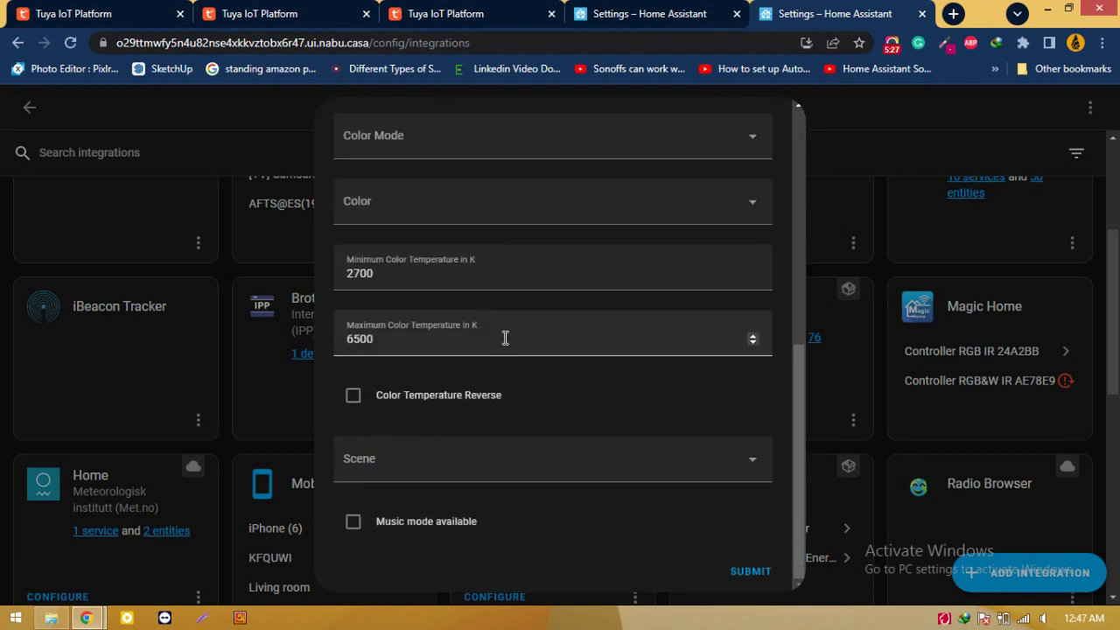
{"action": "left_click", "coordinate": [745, 570]}
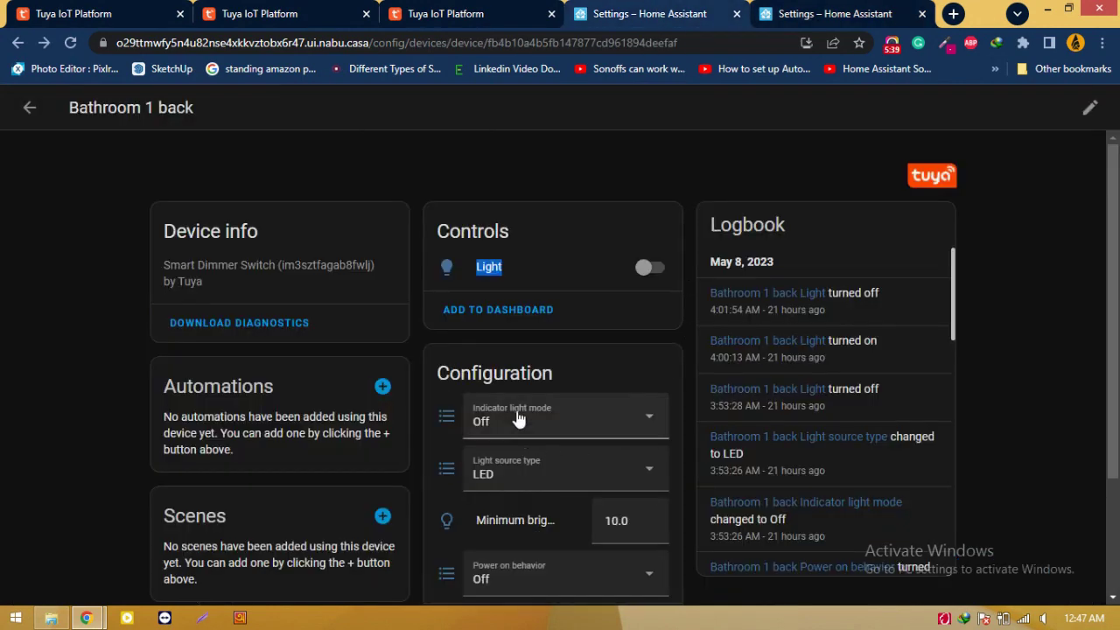
Turn off "Do not add any more entities" and check the Indicator light mode options on the Bathroom 1 back device.
{"action": "scroll", "coordinate": [525, 441], "scroll_direction": "down", "scroll_amount": 2}
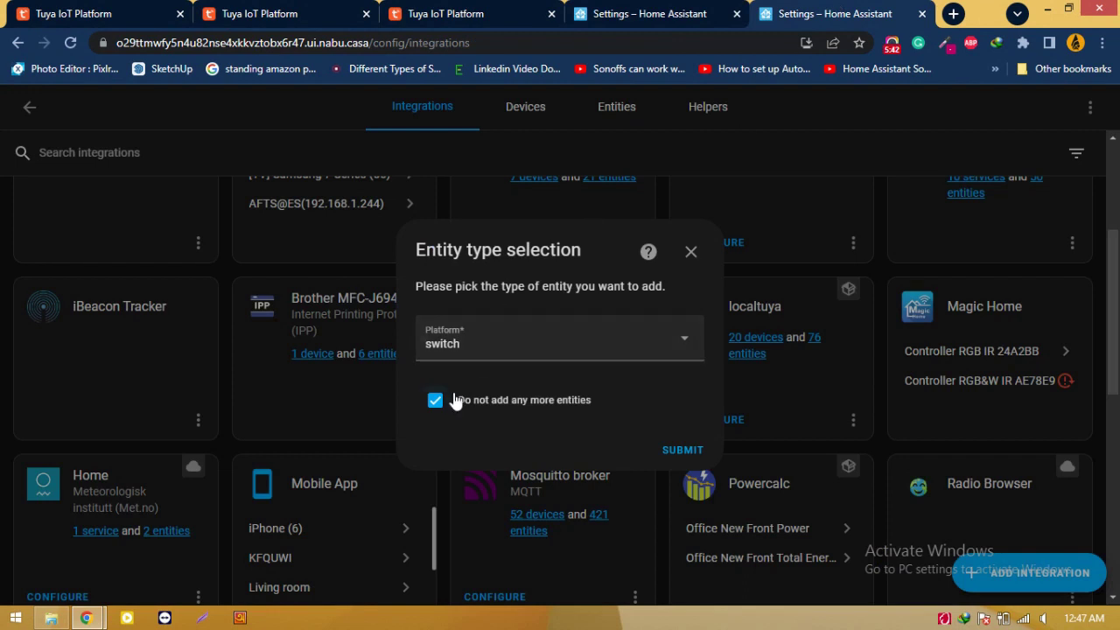
{"action": "left_click", "coordinate": [455, 399]}
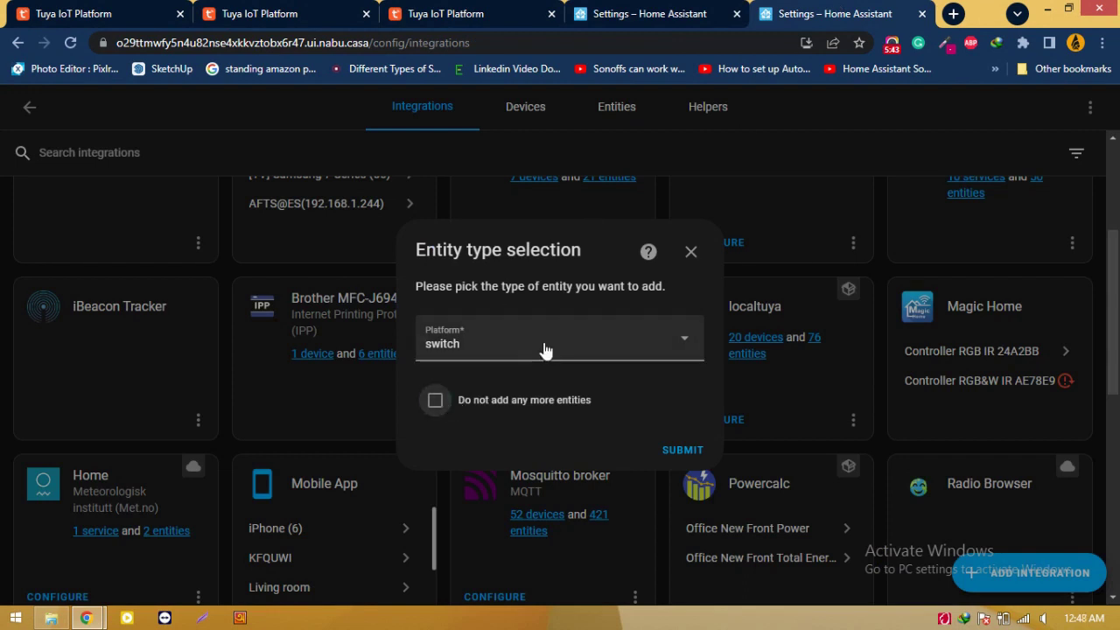
{"action": "left_click", "coordinate": [674, 13]}
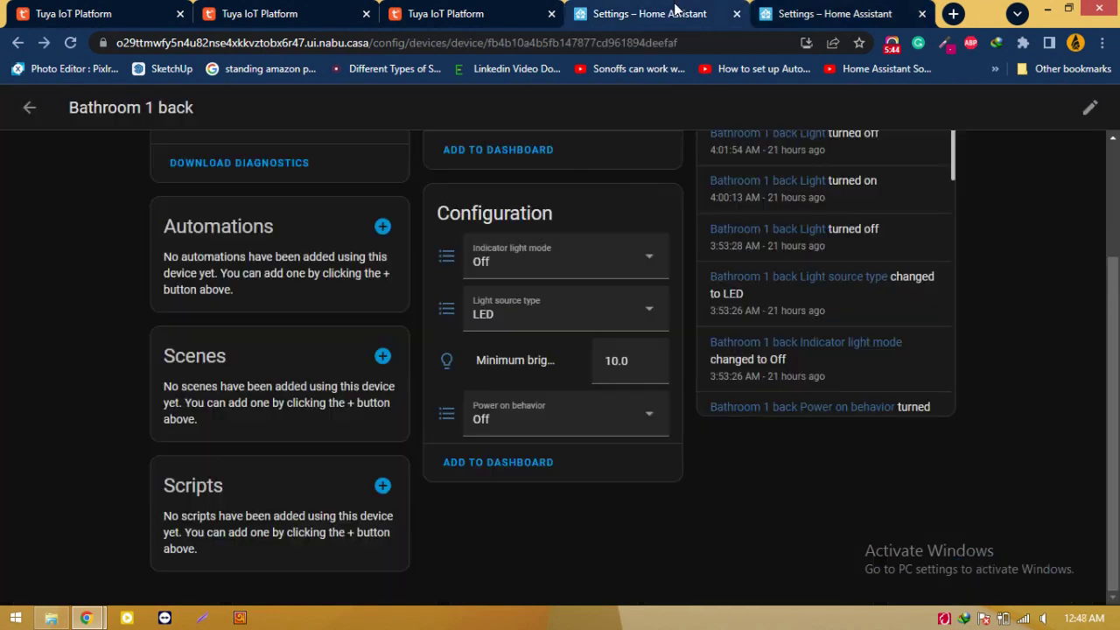
{"action": "left_click", "coordinate": [519, 261]}
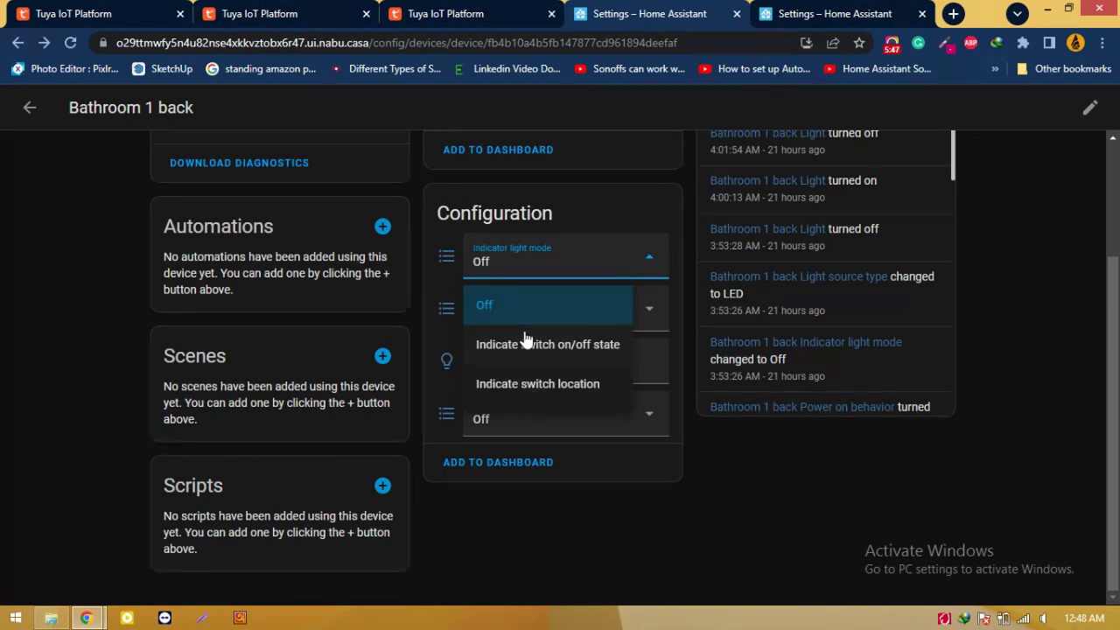
{"action": "left_click", "coordinate": [529, 11]}
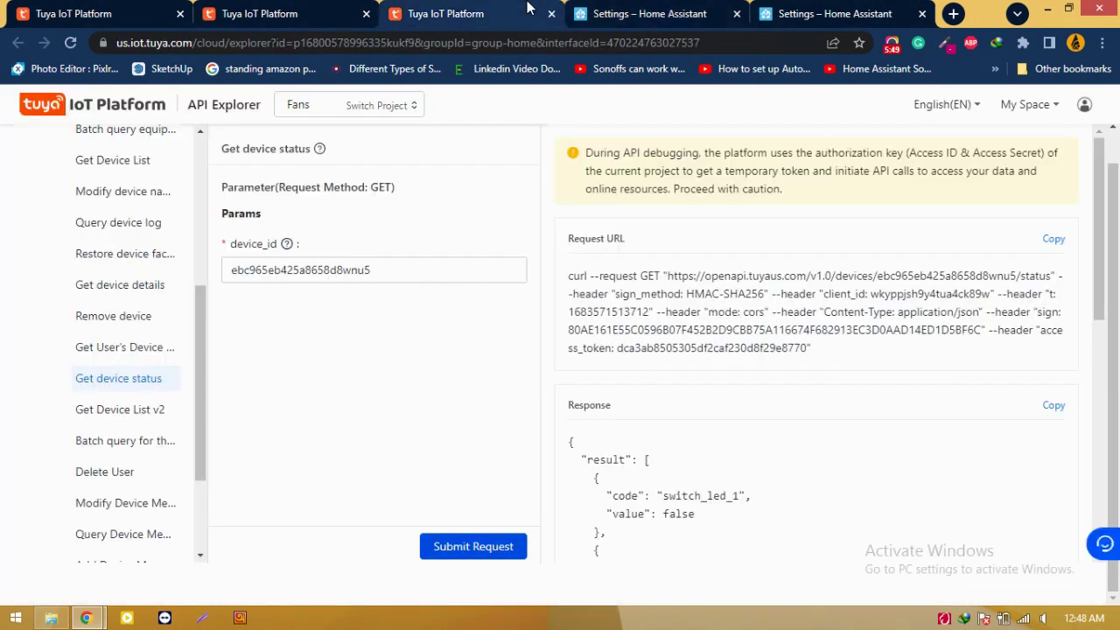
{"action": "left_click", "coordinate": [610, 11]}
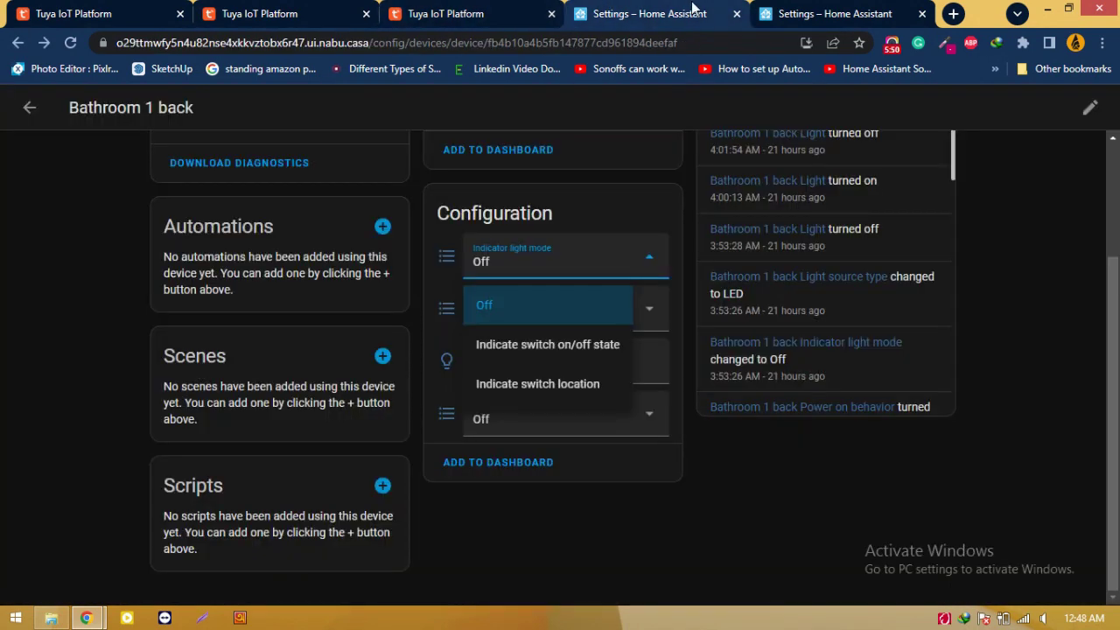
Choose select as the platform for the next entity and confirm the entity type.
{"action": "left_click", "coordinate": [794, 12]}
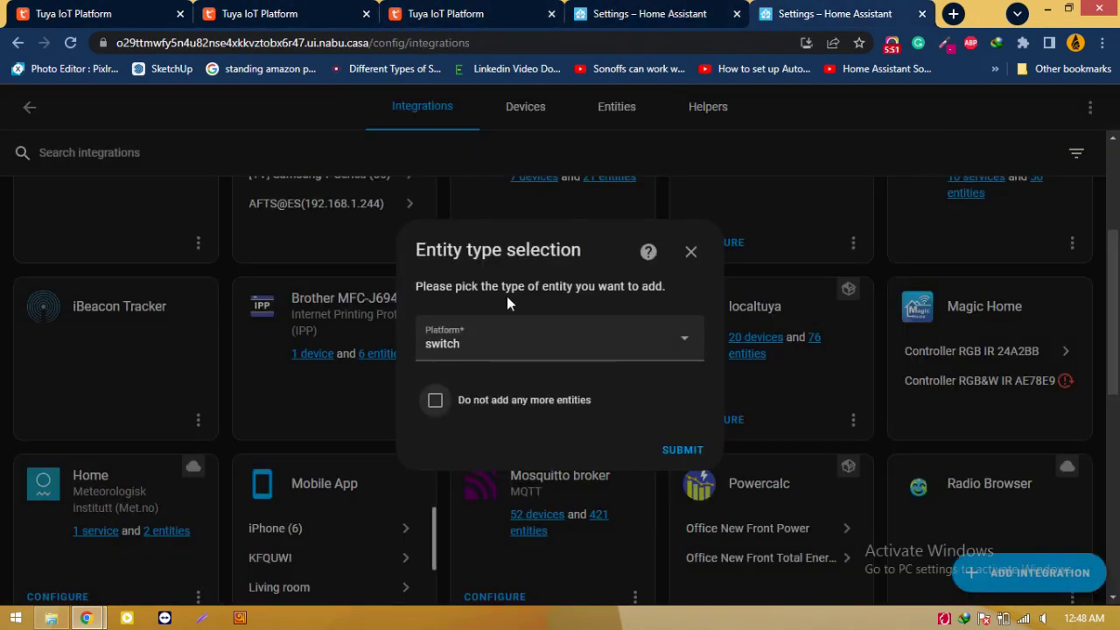
{"action": "left_click", "coordinate": [475, 350]}
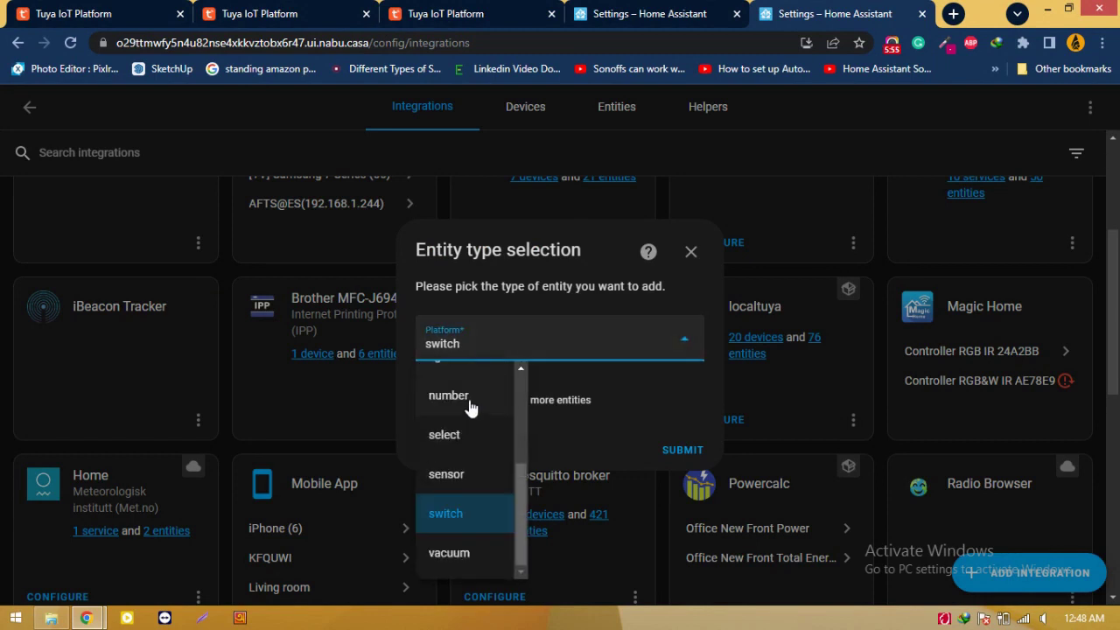
{"action": "left_click", "coordinate": [454, 437]}
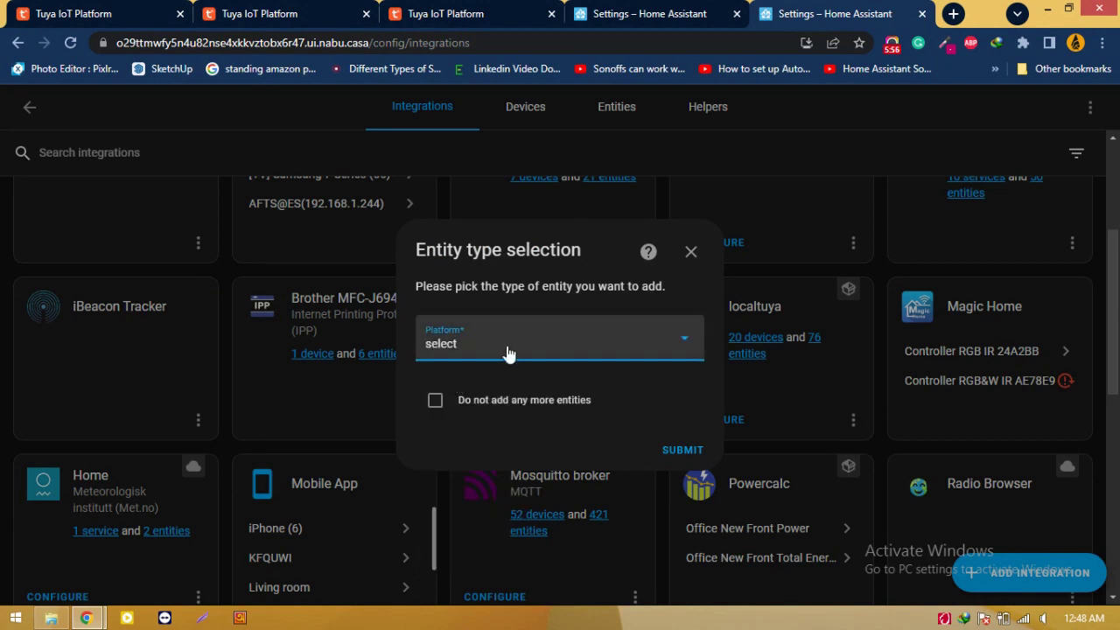
{"action": "left_click", "coordinate": [678, 454]}
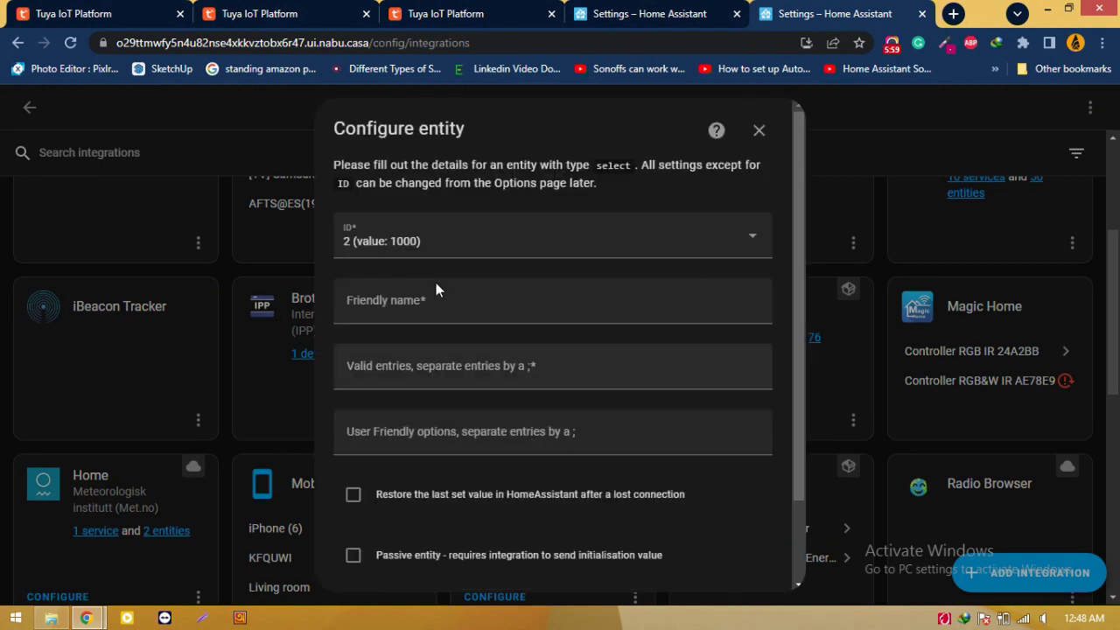
Set the select entity's ID to 21 (value: none) and check it against the light_mode code in the device status response.
{"action": "left_click", "coordinate": [473, 244]}
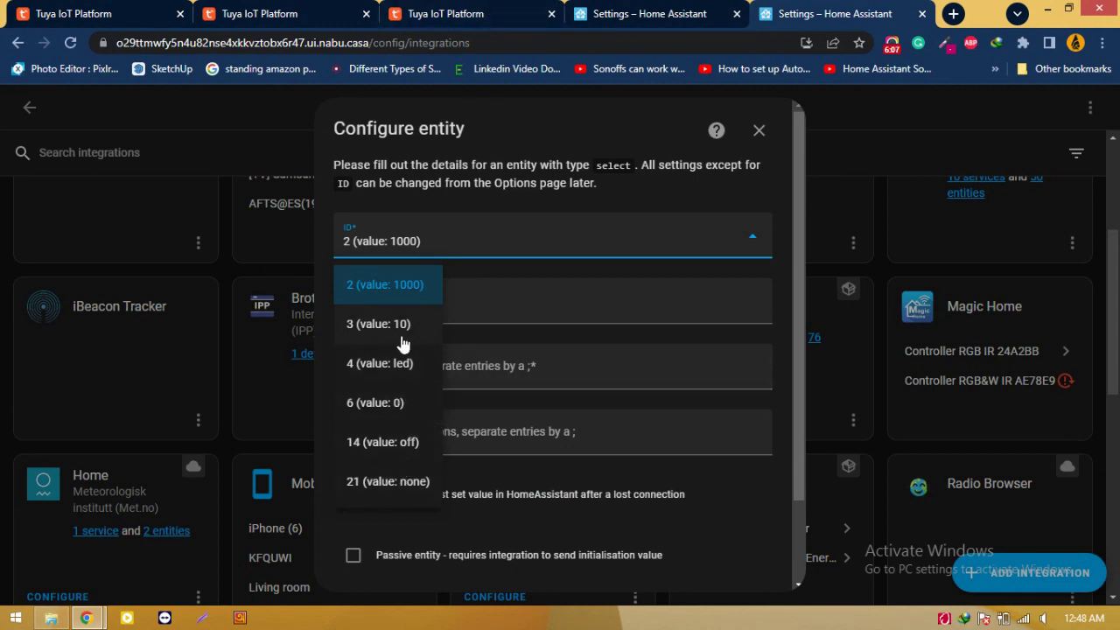
{"action": "left_click", "coordinate": [368, 481]}
{"action": "left_click", "coordinate": [525, 14]}
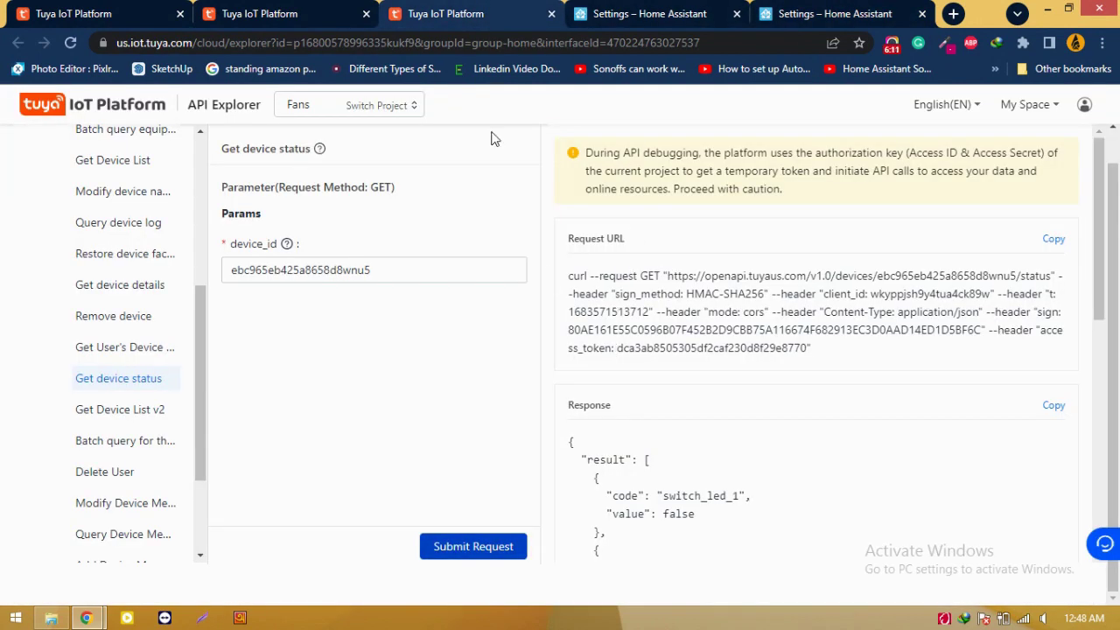
{"action": "scroll", "coordinate": [713, 392], "scroll_direction": "down", "scroll_amount": 5}
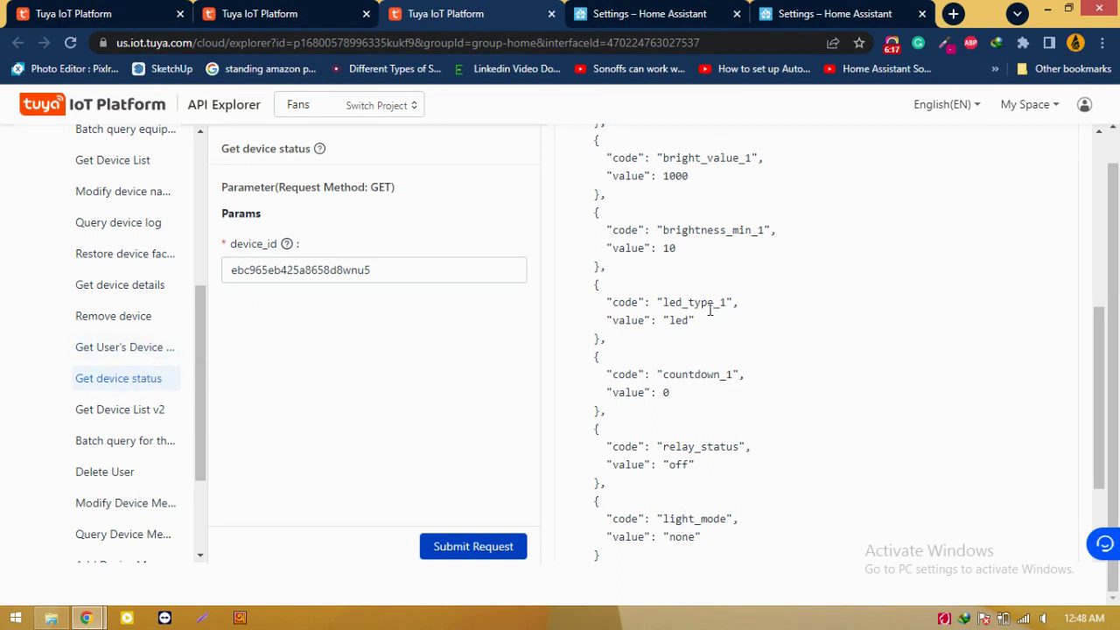
Copy the indicator setting's label from the Bathroom 1 back device and use "Indicator light mode" as the select entity's friendly name.
{"action": "left_click", "coordinate": [647, 13]}
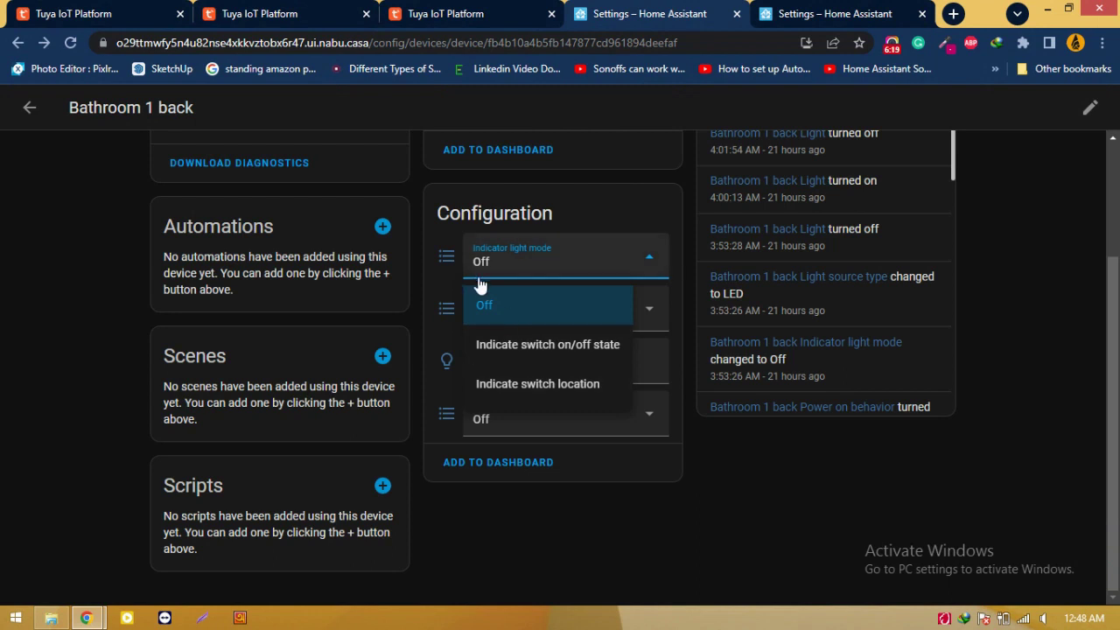
{"action": "left_click", "coordinate": [659, 523]}
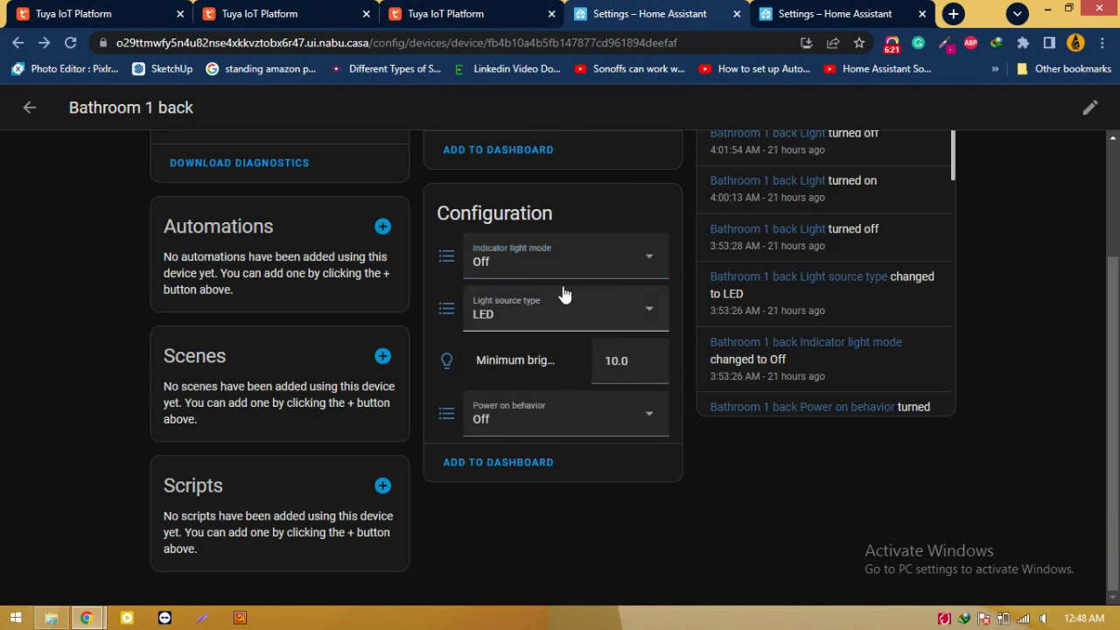
{"action": "left_click_drag", "start_coordinate": [478, 255], "coordinate": [468, 253]}
{"action": "key", "text": "ctrl+c"}
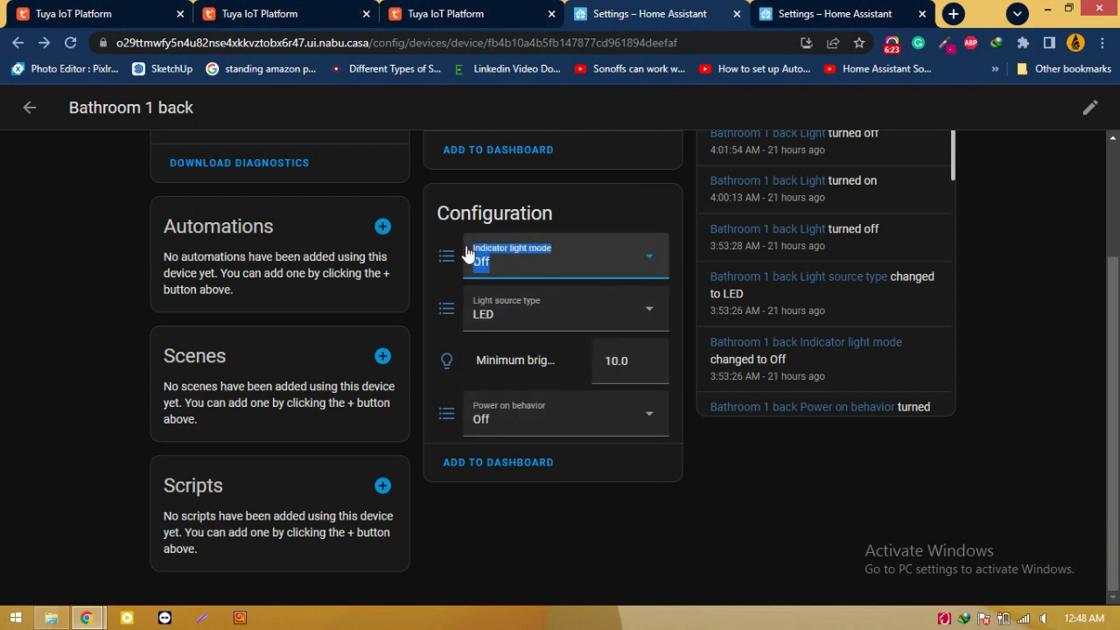
{"action": "left_click", "coordinate": [446, 13]}
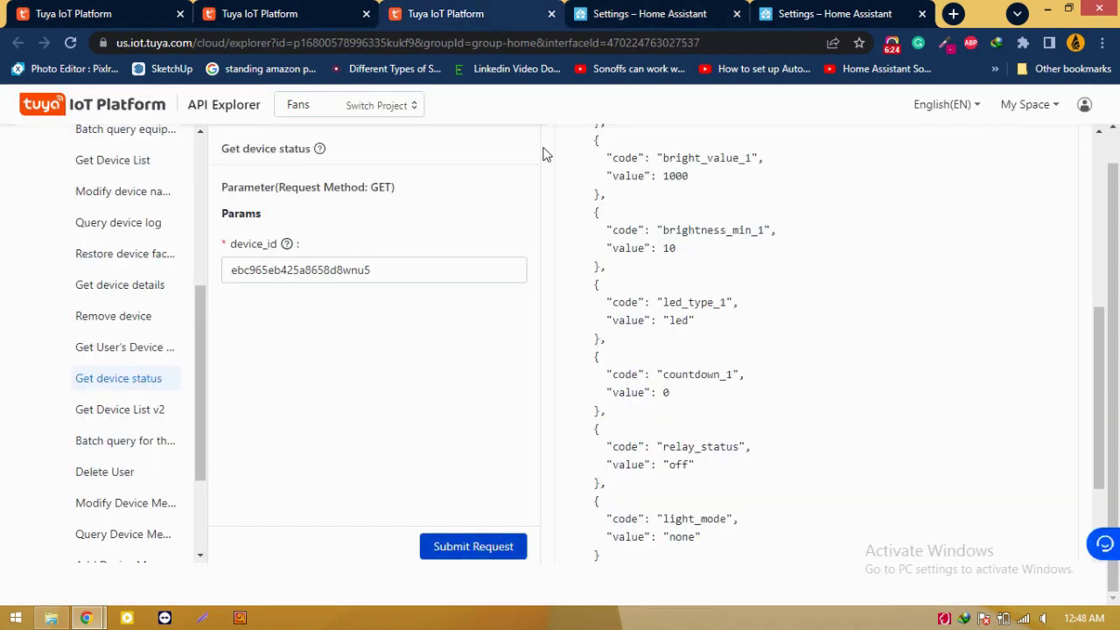
{"action": "left_click", "coordinate": [613, 13]}
{"action": "left_click", "coordinate": [823, 13]}
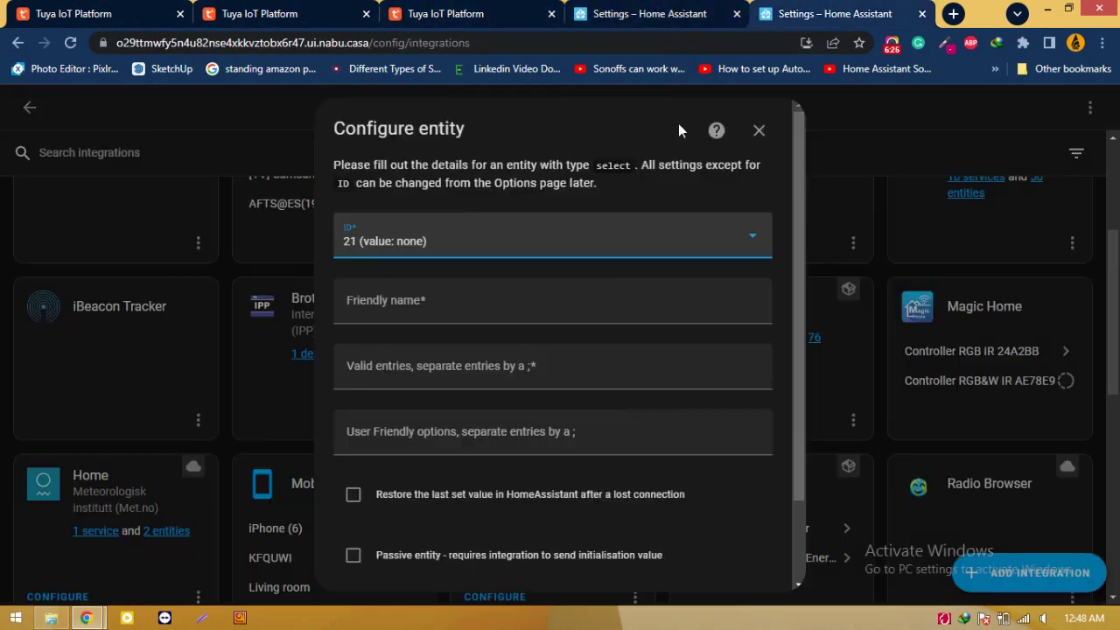
{"action": "left_click", "coordinate": [428, 305]}
{"action": "key", "text": "ctrl+v"}
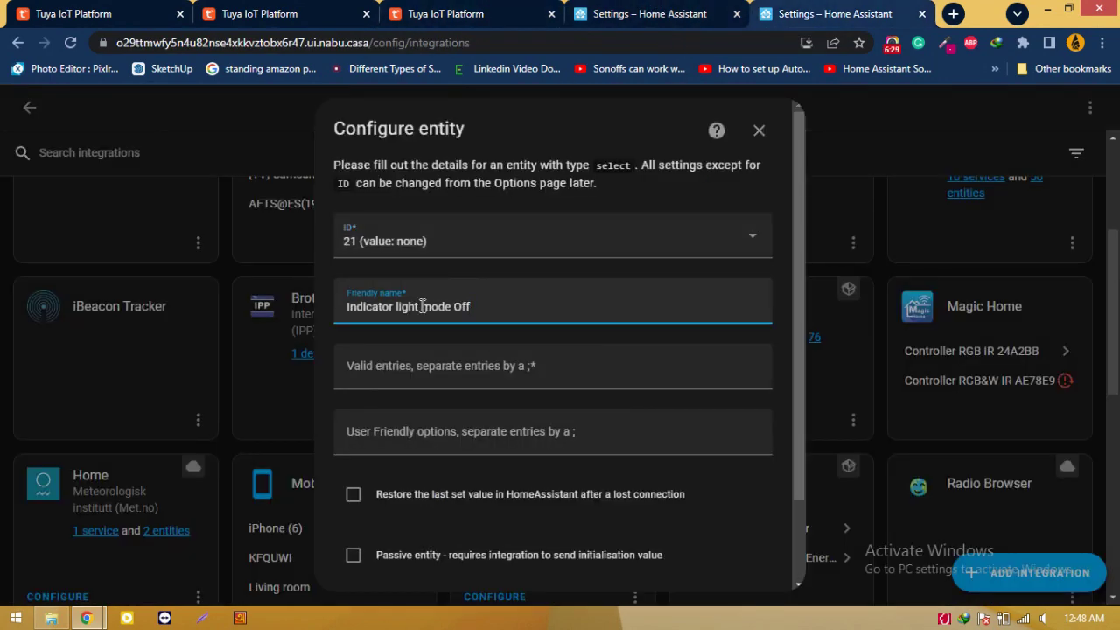
{"action": "left_click_drag", "start_coordinate": [452, 303], "coordinate": [537, 303]}
{"action": "key", "text": "BackSpace"}
Copy "none" from the light_mode range in the device debugging instruction set and enter "none;" as the select entity's first valid entry.
{"action": "left_click", "coordinate": [470, 20]}
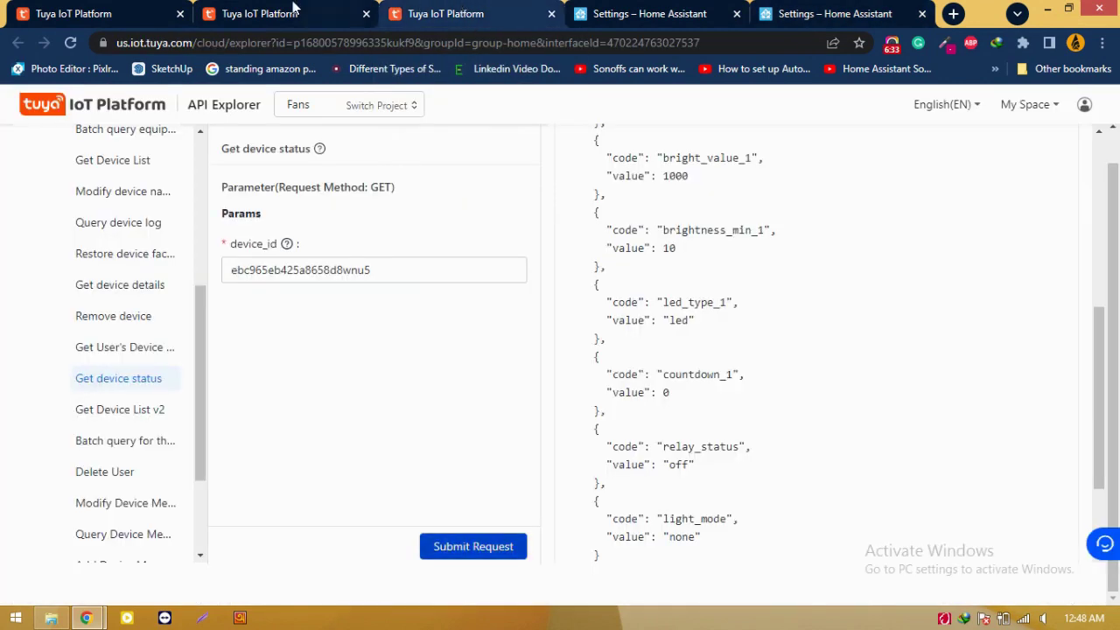
{"action": "left_click", "coordinate": [325, 11]}
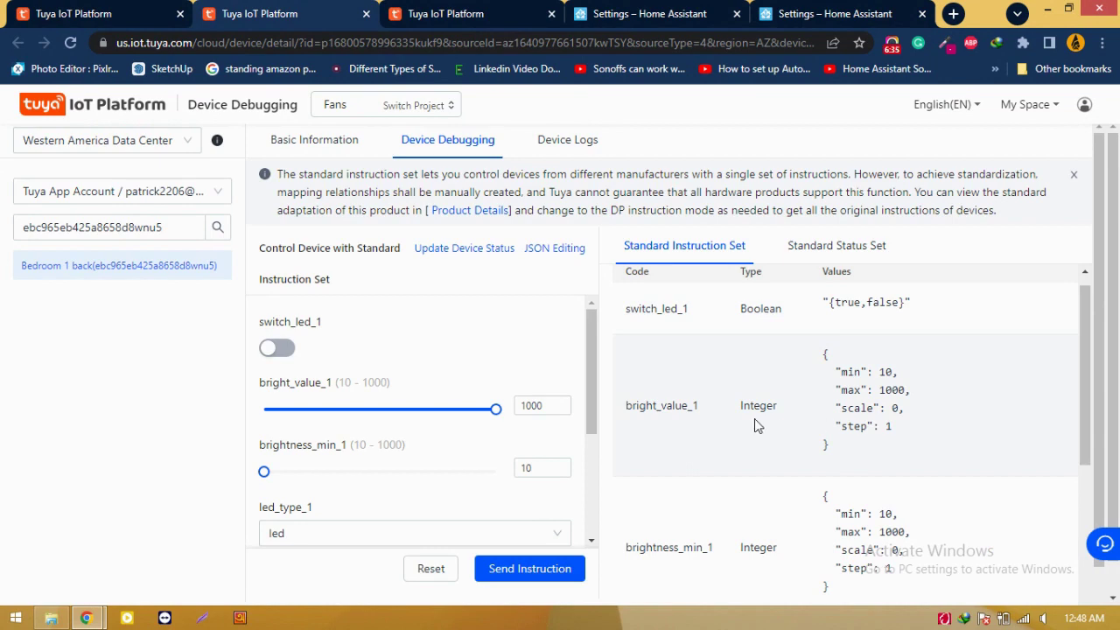
{"action": "scroll", "coordinate": [754, 418], "scroll_direction": "down", "scroll_amount": 10}
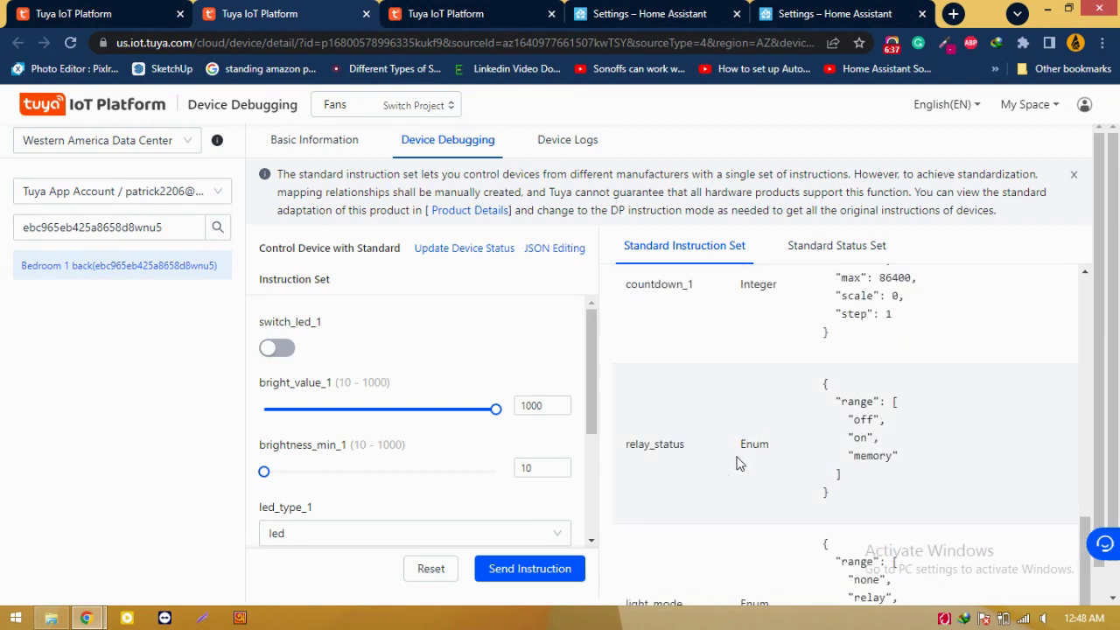
{"action": "scroll", "coordinate": [737, 464], "scroll_direction": "down", "scroll_amount": 2}
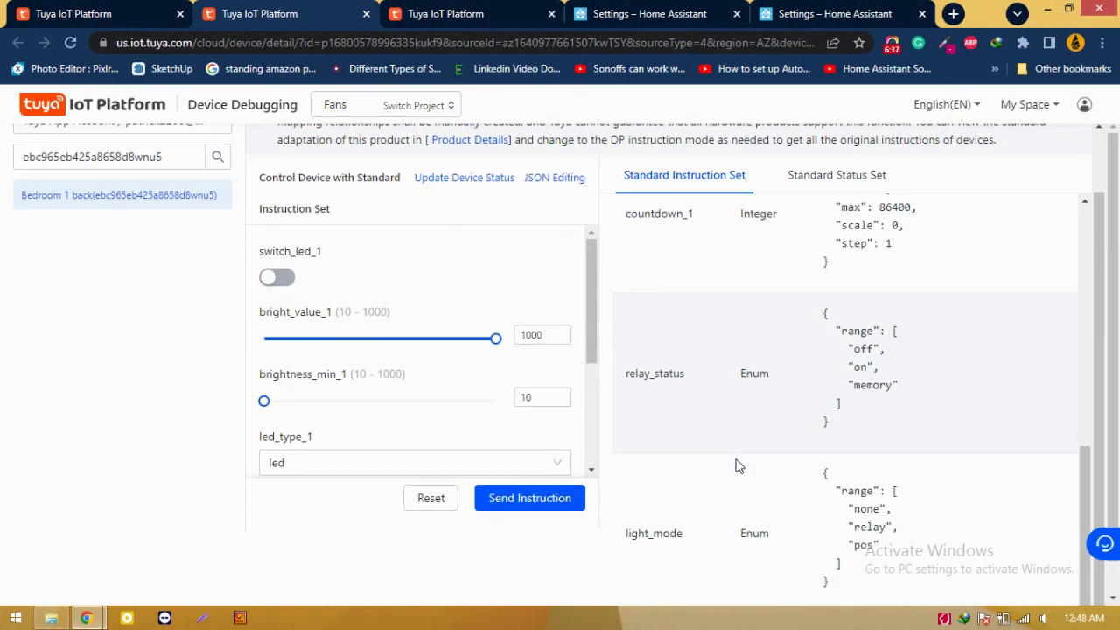
{"action": "double_click", "coordinate": [869, 508]}
{"action": "key", "text": "ctrl+c"}
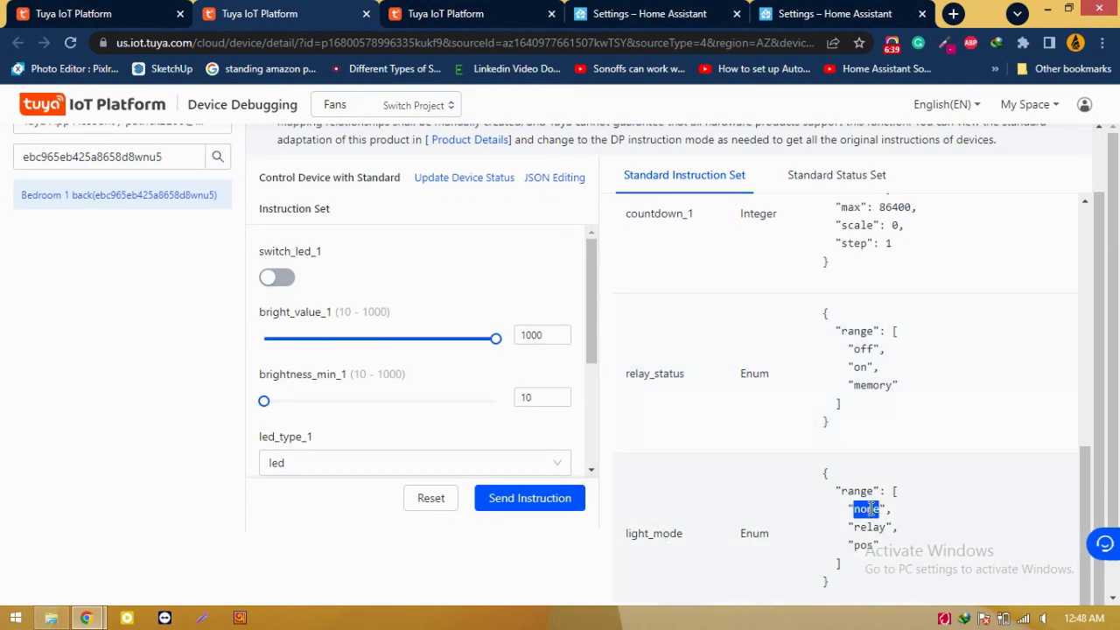
{"action": "left_click", "coordinate": [702, 10]}
{"action": "key", "text": "ctrl+shift+Tab"}
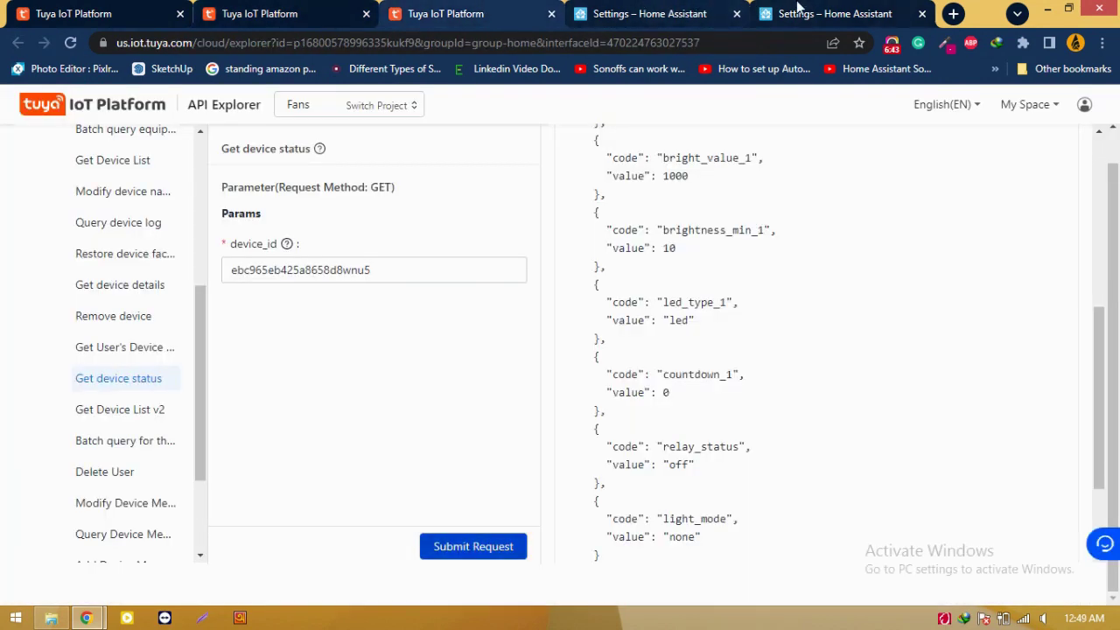
{"action": "left_click", "coordinate": [796, 11]}
{"action": "left_click", "coordinate": [379, 373]}
{"action": "key", "text": "ctrl+v"}
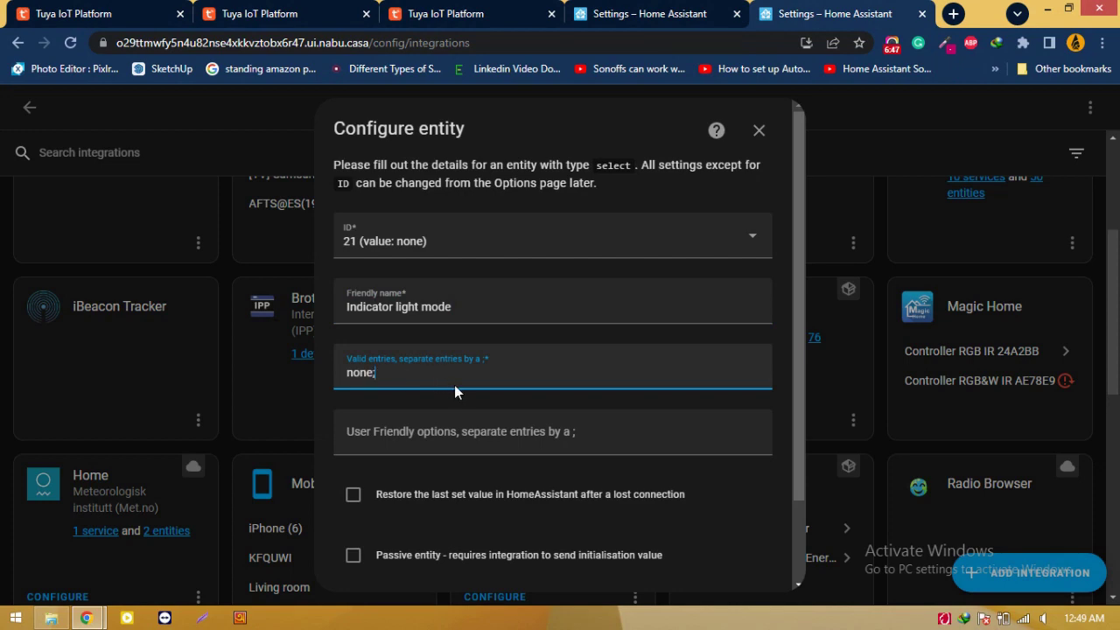
Copy "relay" from the light_mode range in the device debugging instruction set and add it as the select entity's second valid entry.
{"action": "type", "text": ";"}
{"action": "left_click", "coordinate": [445, 13]}
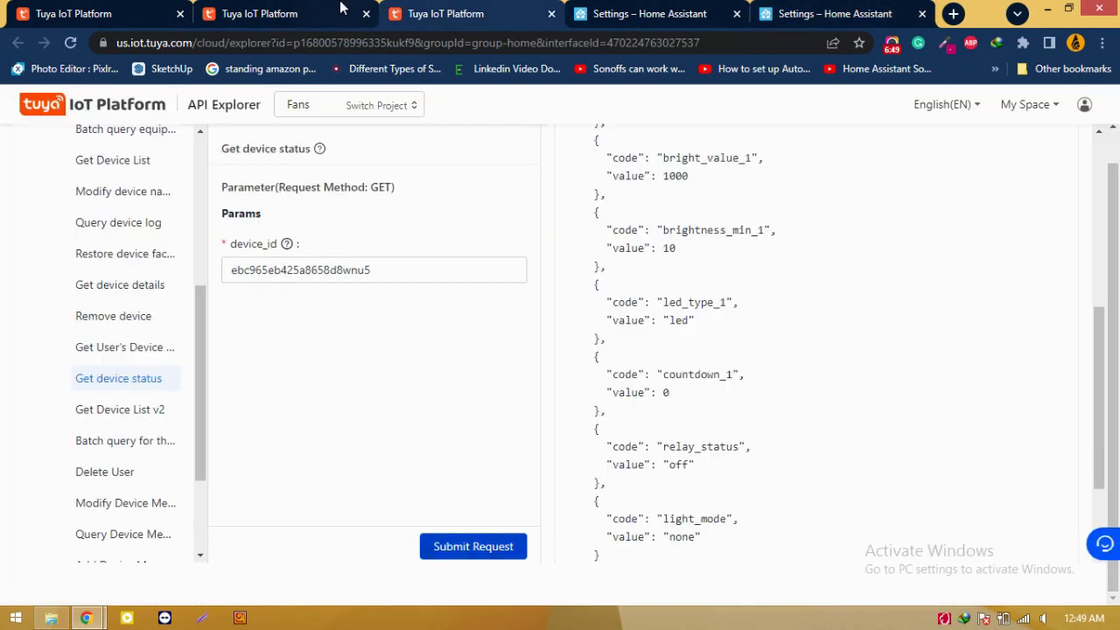
{"action": "left_click", "coordinate": [260, 13]}
{"action": "double_click", "coordinate": [863, 528]}
{"action": "key", "text": "ctrl+c"}
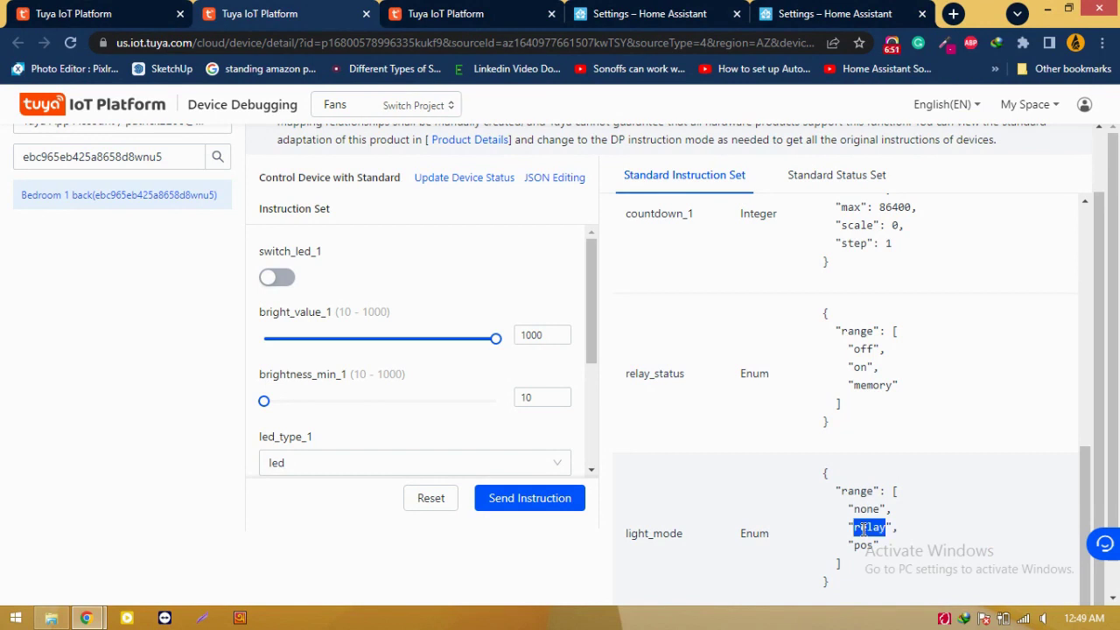
{"action": "left_click", "coordinate": [835, 13]}
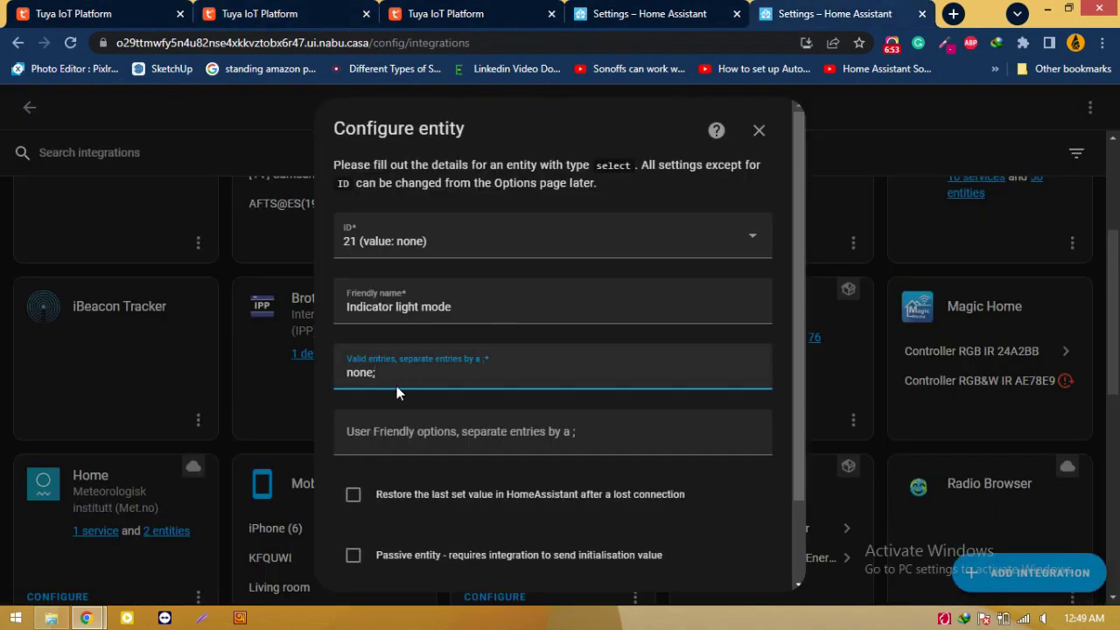
{"action": "key", "text": "ctrl+v"}
Copy "pos" from the light_mode range and append it so the valid entries read "none;relay;pos".
{"action": "left_click", "coordinate": [446, 14]}
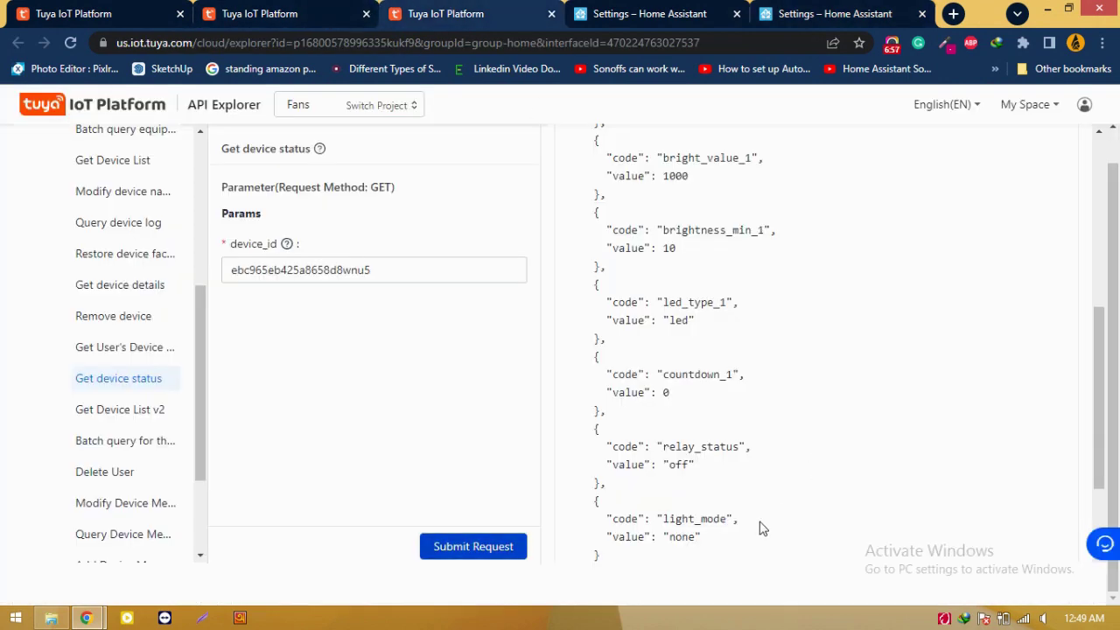
{"action": "left_click", "coordinate": [289, 13]}
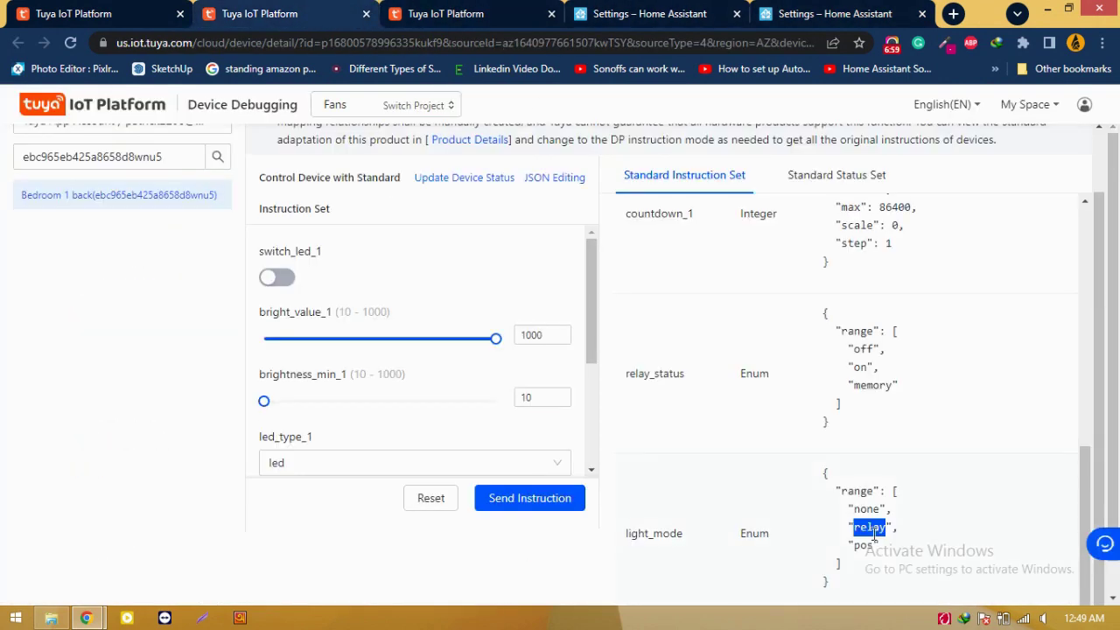
{"action": "double_click", "coordinate": [858, 548]}
{"action": "key", "text": "ctrl+c"}
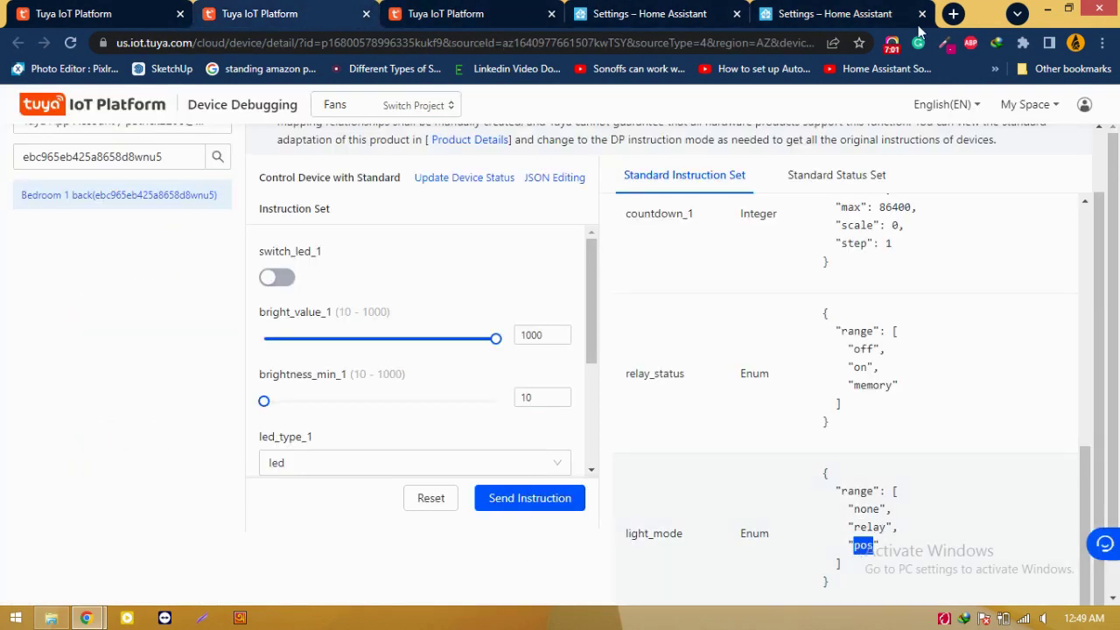
{"action": "left_click", "coordinate": [834, 14]}
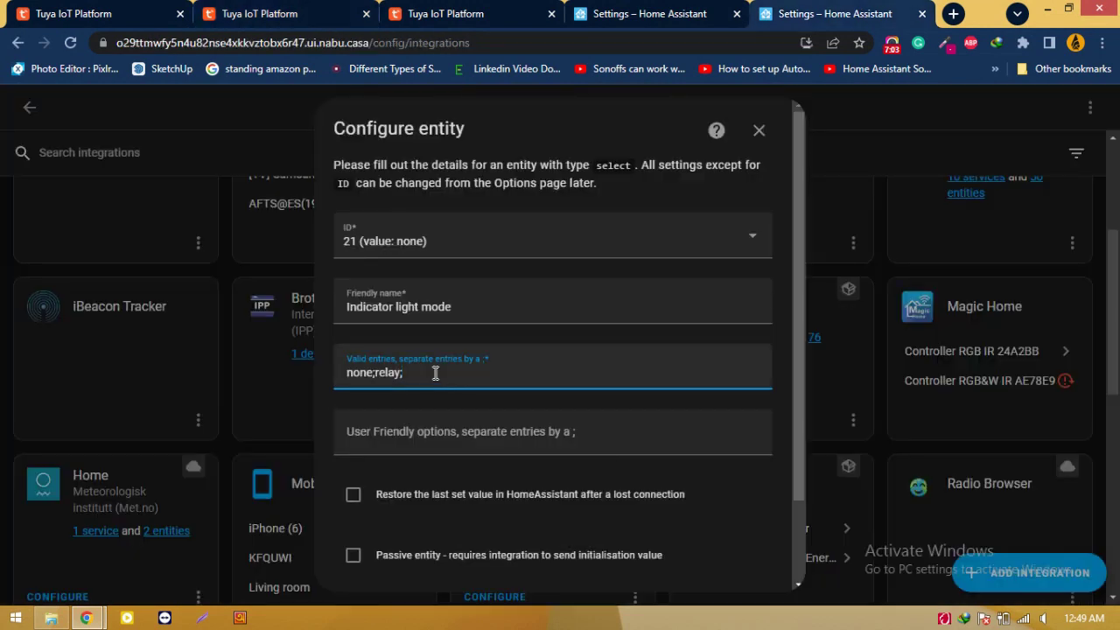
{"action": "key", "text": "ctrl+v"}
Enter "Off;" as the first user-friendly option and compare Bathroom 1 back's indicator options with the light_mode range.
{"action": "left_click", "coordinate": [376, 429]}
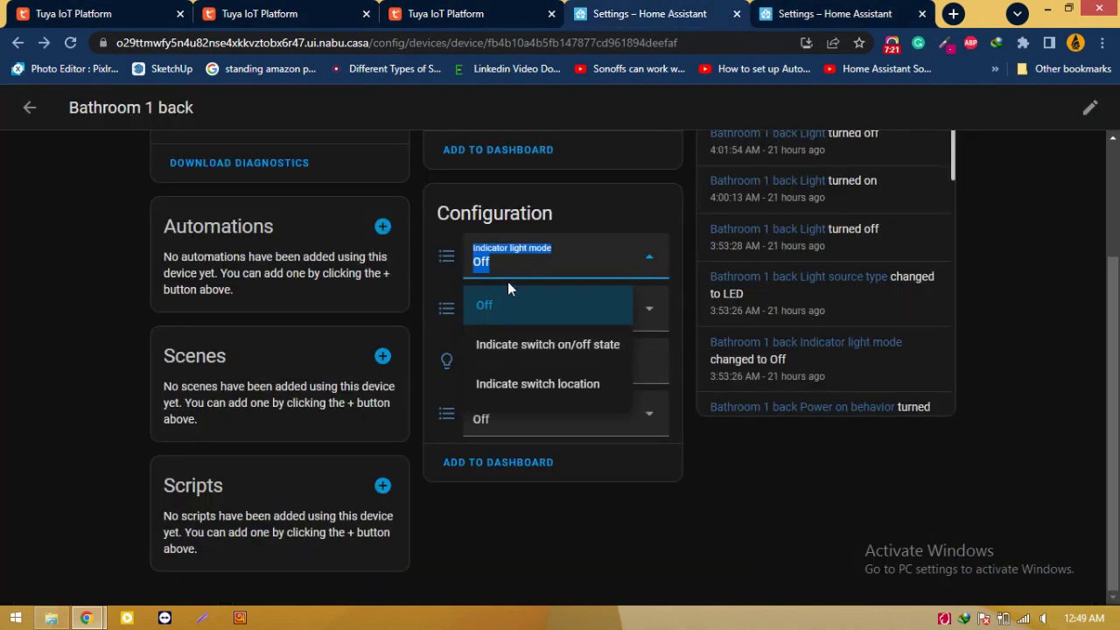
{"action": "left_click", "coordinate": [803, 10]}
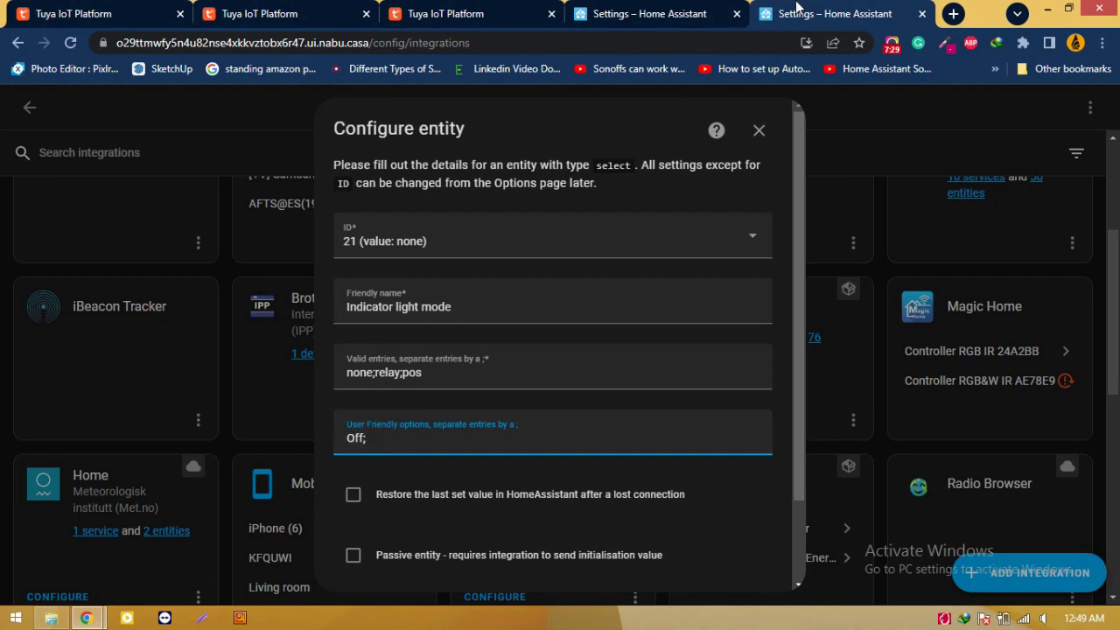
{"action": "left_click", "coordinate": [649, 13]}
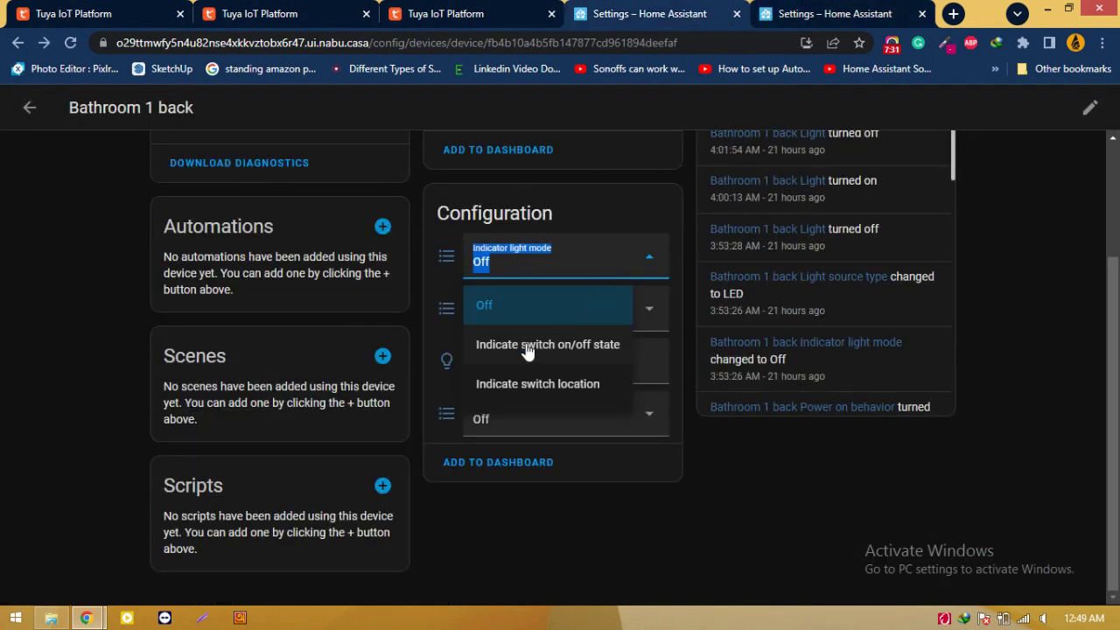
{"action": "left_click", "coordinate": [271, 11]}
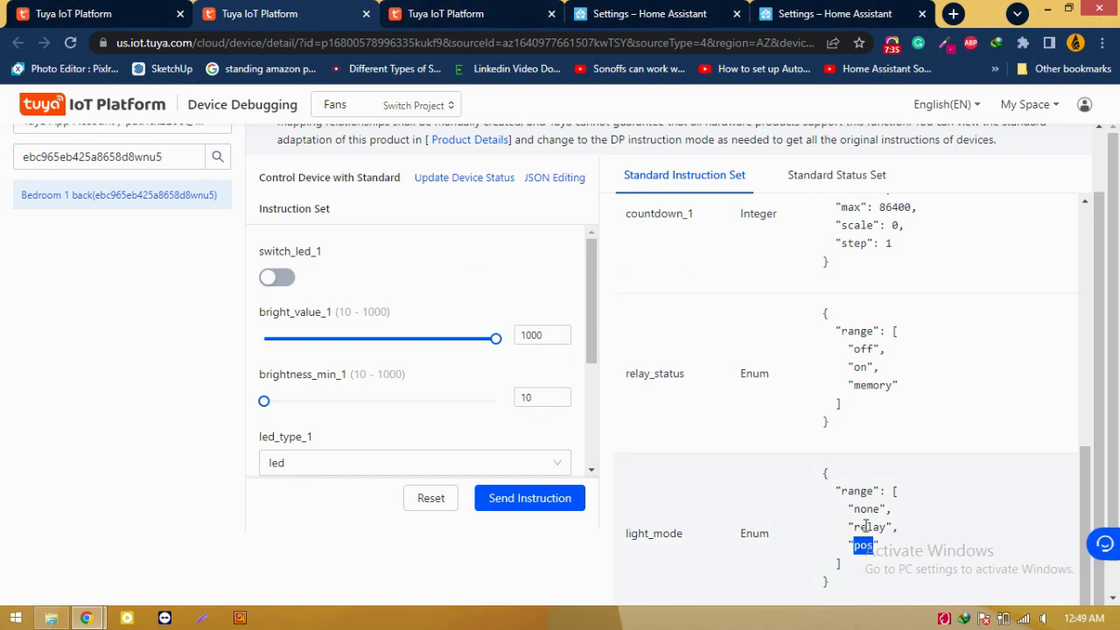
{"action": "left_click", "coordinate": [658, 9]}
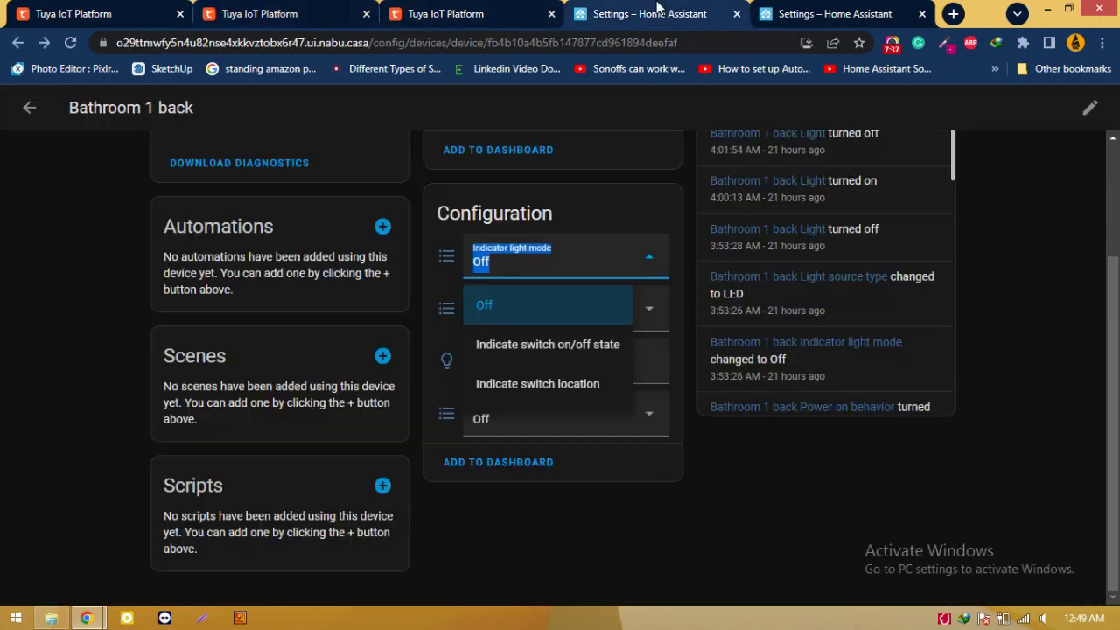
Set Bathroom 1 back's indicator light mode to "Indicate switch on/off state" and copy that wording in as the second user-friendly option, ending with a semicolon.
{"action": "left_click", "coordinate": [524, 350]}
{"action": "left_click_drag", "start_coordinate": [625, 267], "coordinate": [468, 270]}
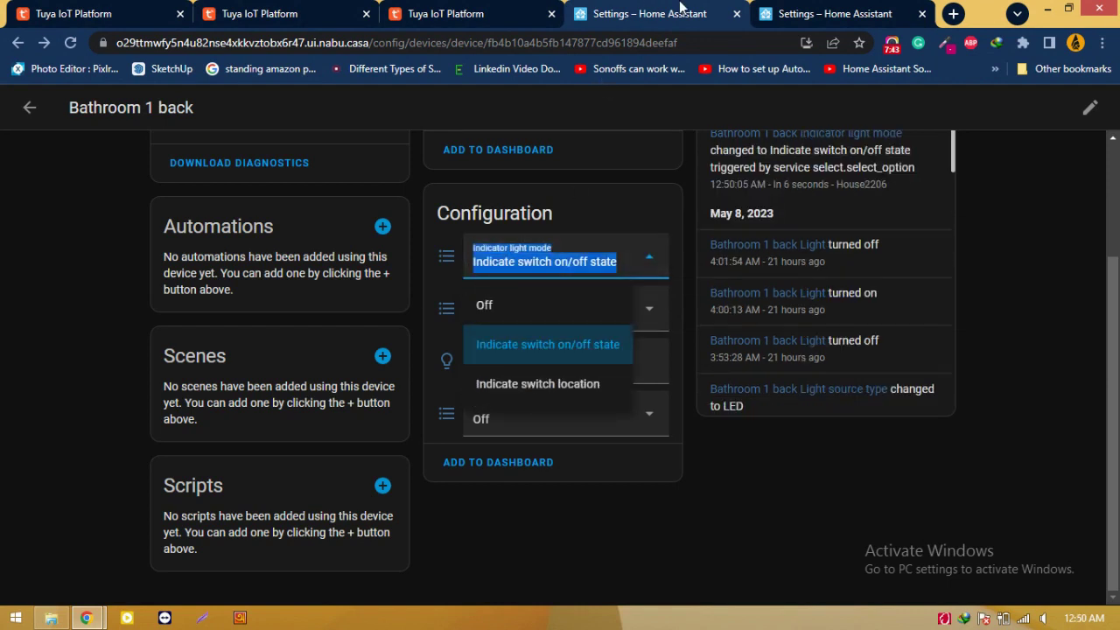
{"action": "left_click", "coordinate": [808, 10]}
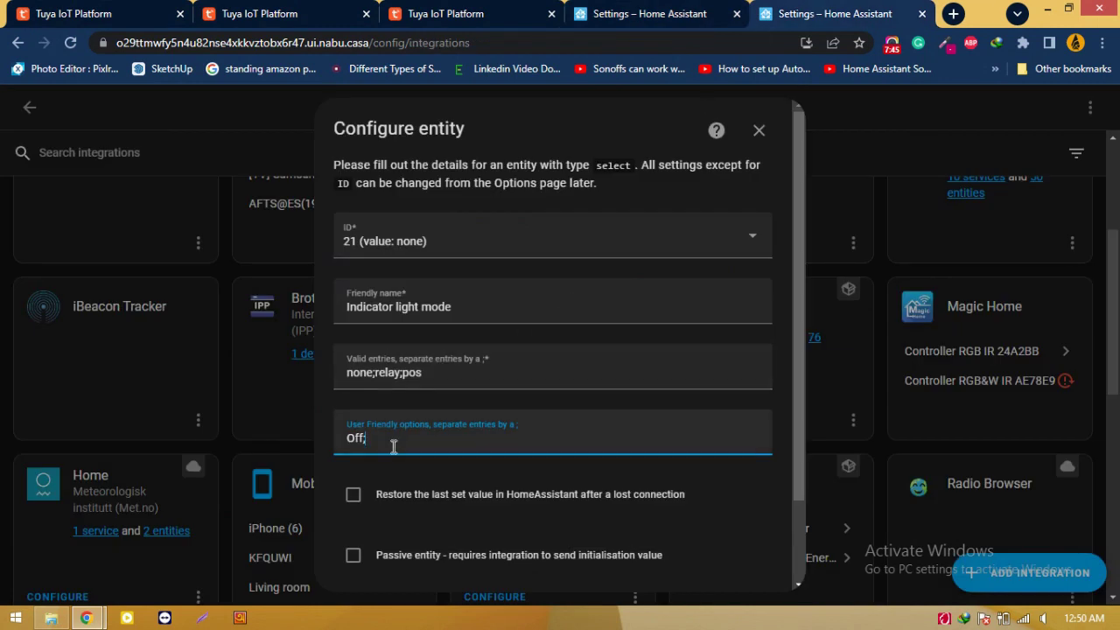
{"action": "type", "text": "Indicator light mode Indicate switch on/off state"}
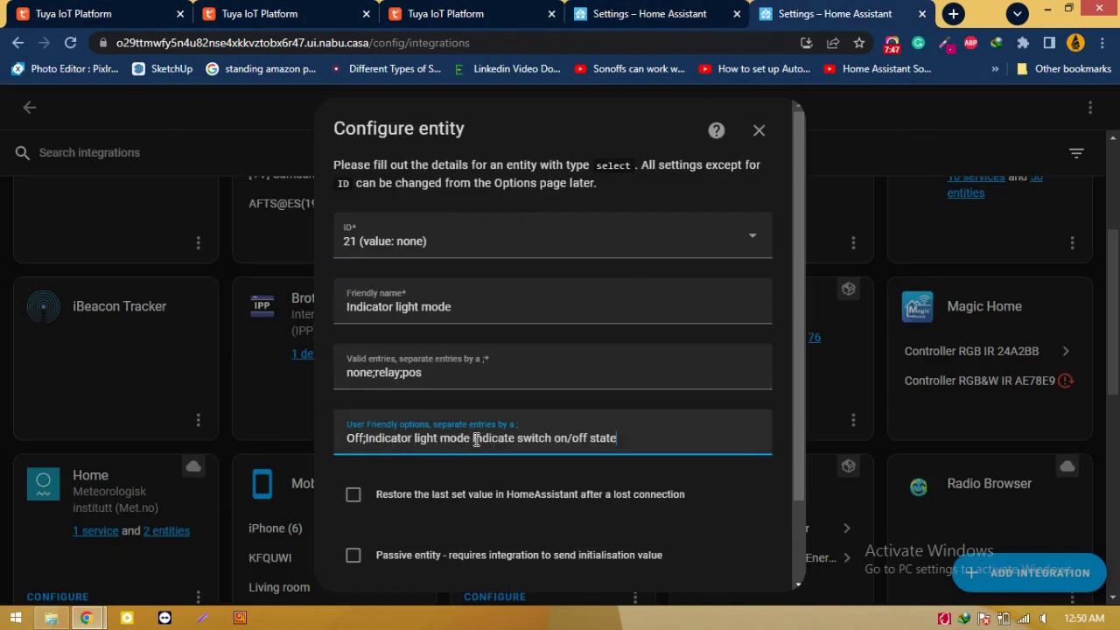
{"action": "left_click_drag", "start_coordinate": [473, 440], "coordinate": [366, 440]}
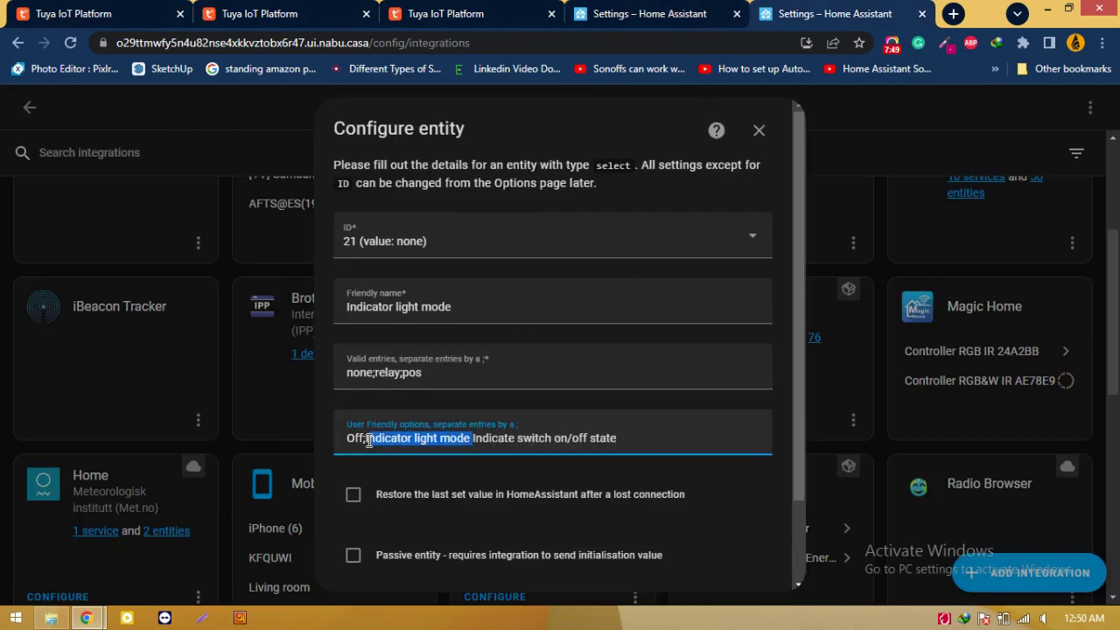
{"action": "key", "text": "BackSpace"}
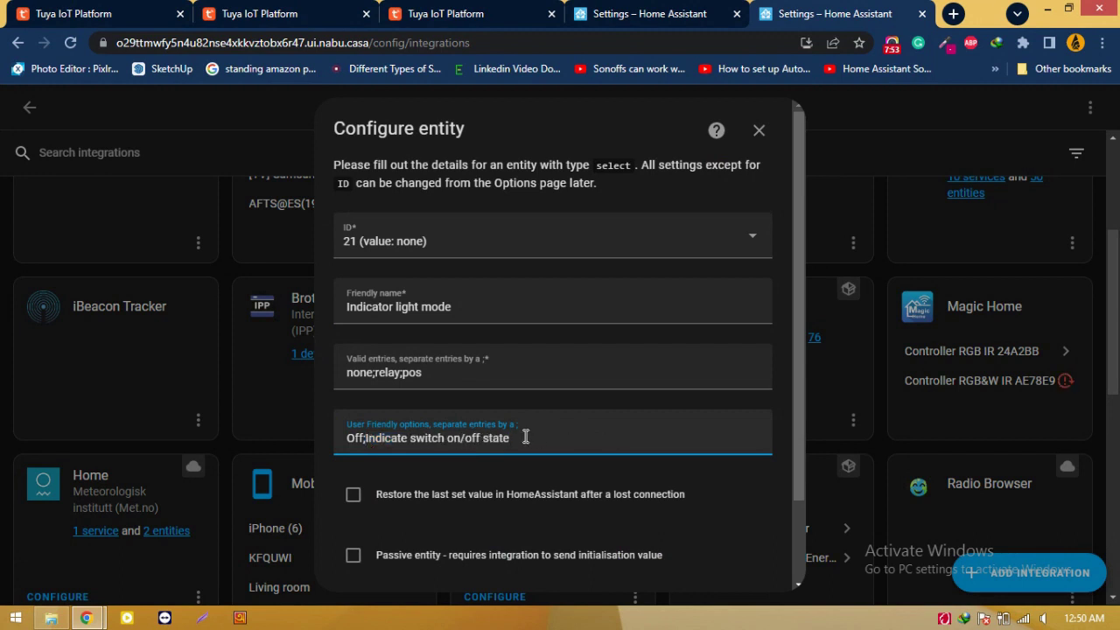
{"action": "type", "text": ";"}
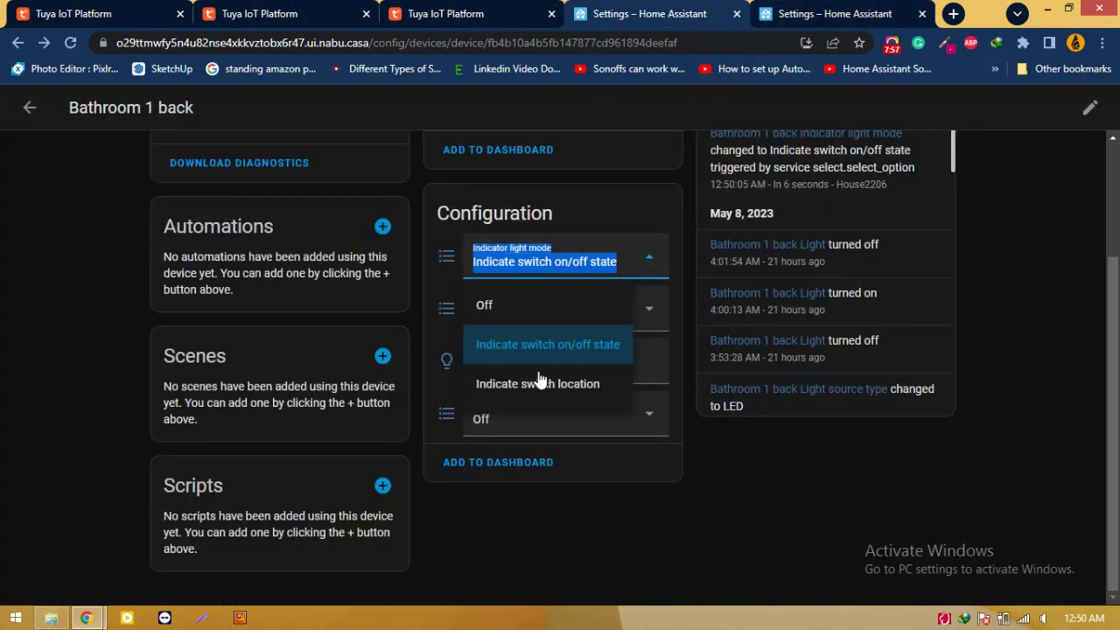
Set Bathroom 1 back's indicator light mode to "Indicate switch location" and copy only that wording in as the third user-friendly option.
{"action": "left_click", "coordinate": [540, 381]}
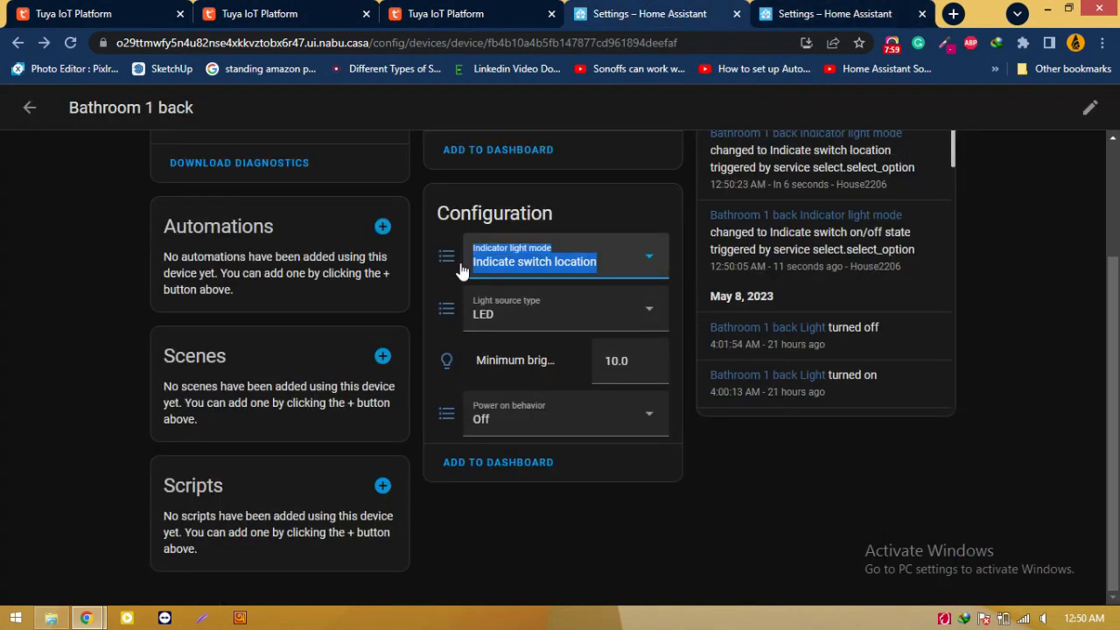
{"action": "left_click", "coordinate": [472, 13]}
{"action": "left_click", "coordinate": [629, 13]}
{"action": "left_click", "coordinate": [813, 13]}
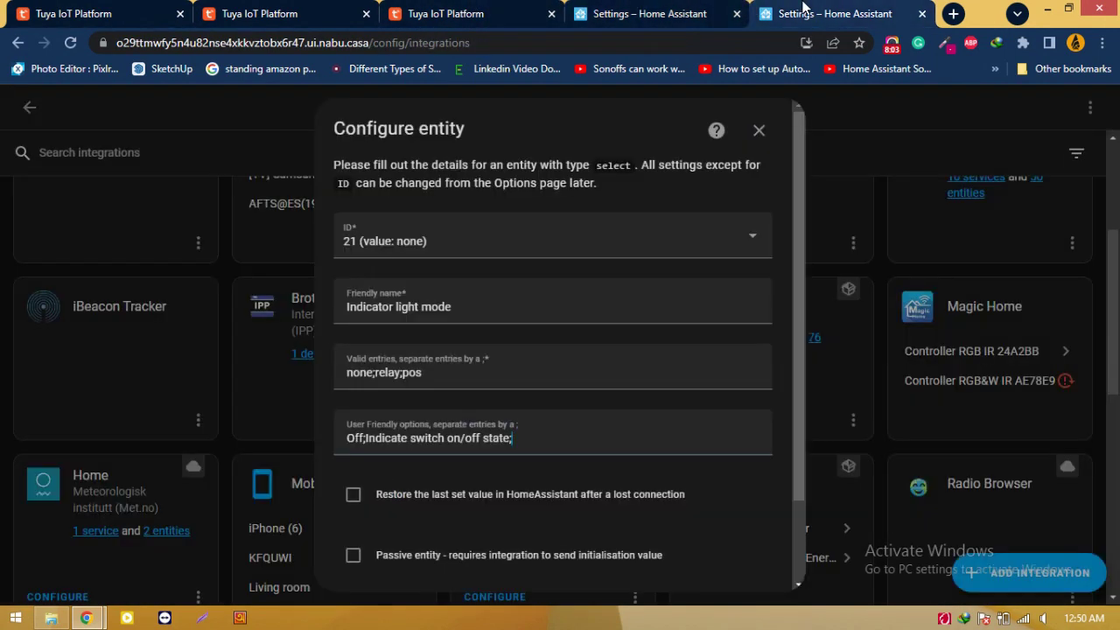
{"action": "type", "text": "Indicator light mode Indicate switch location"}
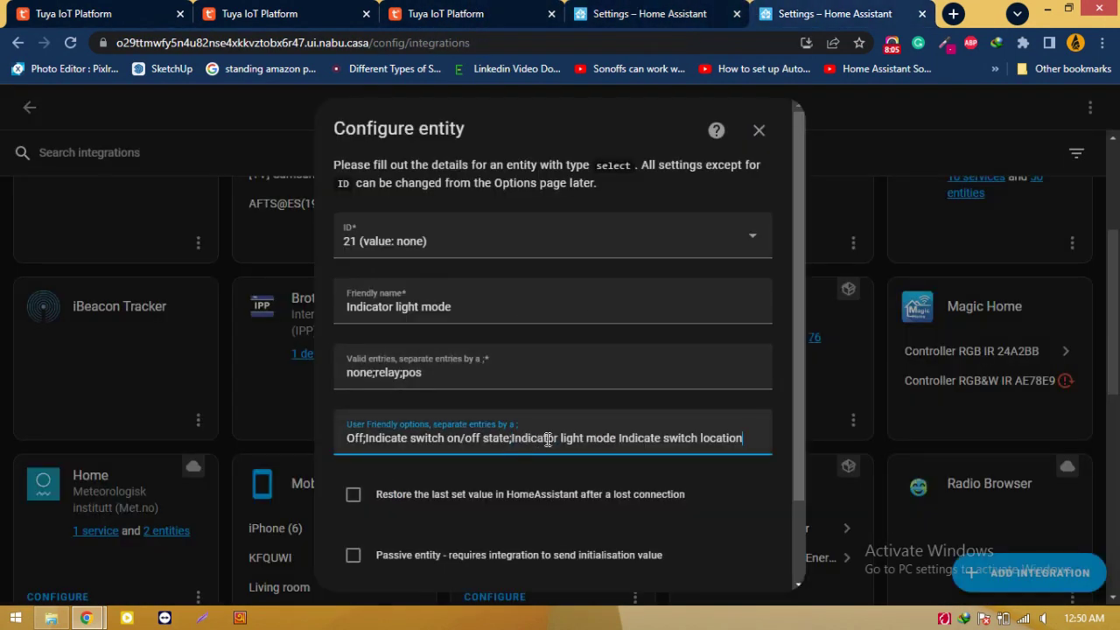
{"action": "left_click_drag", "start_coordinate": [620, 440], "coordinate": [509, 441]}
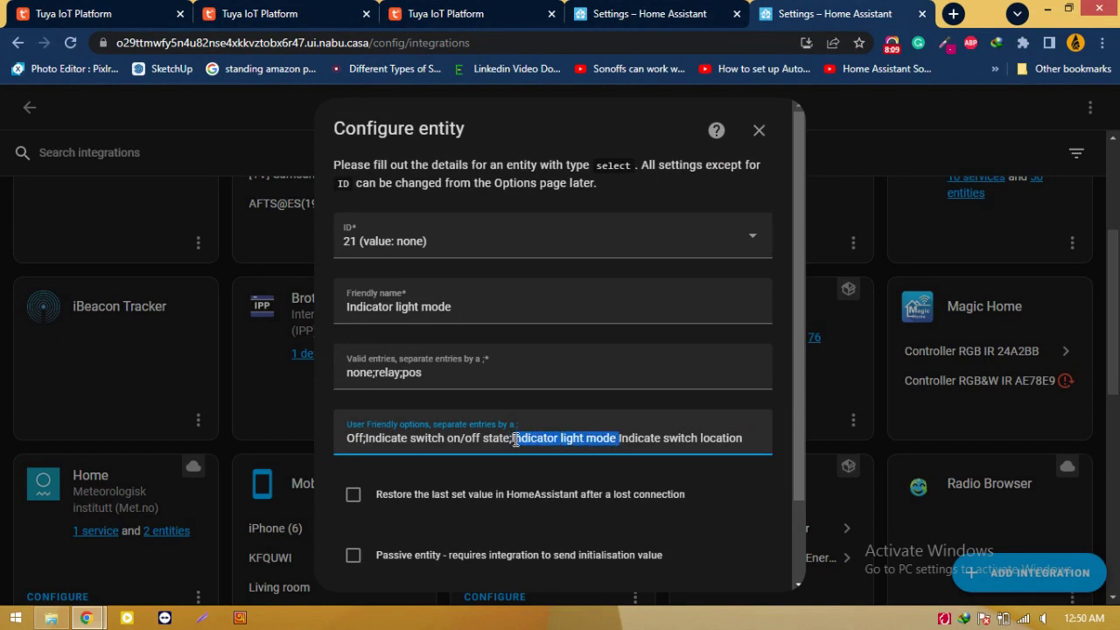
{"action": "key", "text": "BackSpace"}
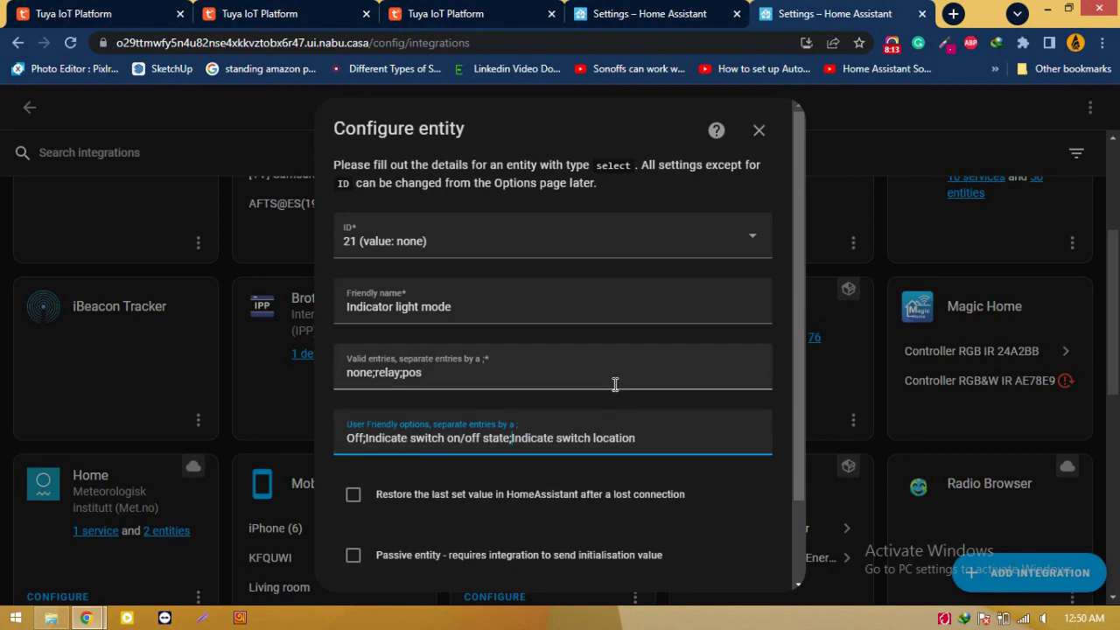
Submit the indicator light mode entity and start another entity on the select platform with "Do not add any more entities" turned off.
{"action": "scroll", "coordinate": [546, 283], "scroll_direction": "down", "scroll_amount": 2}
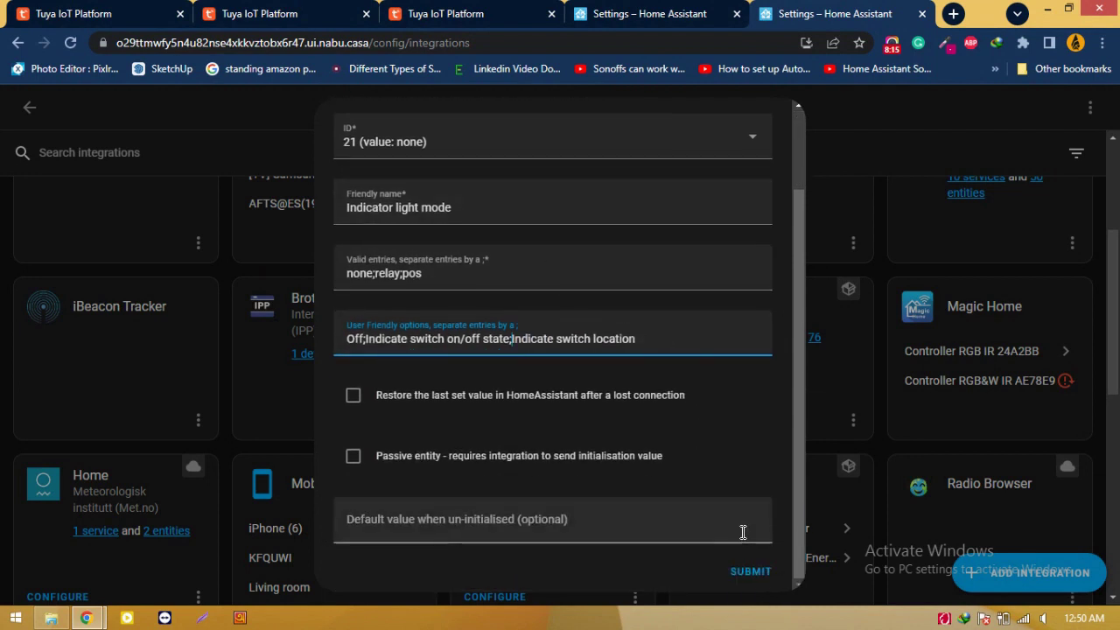
{"action": "left_click", "coordinate": [750, 574]}
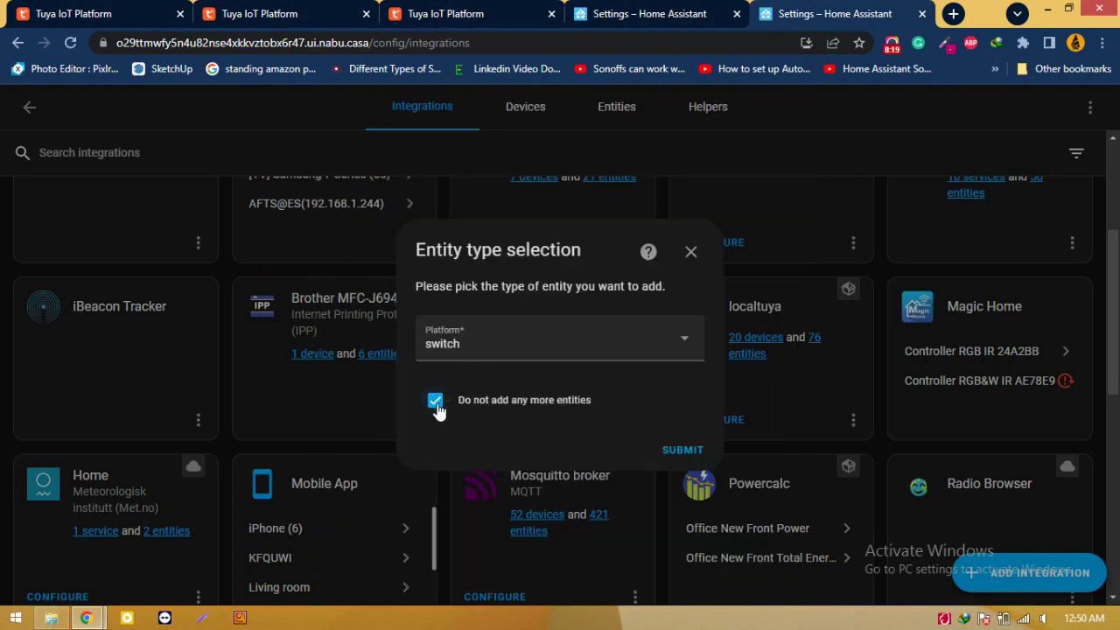
{"action": "left_click", "coordinate": [435, 402]}
{"action": "left_click", "coordinate": [518, 348]}
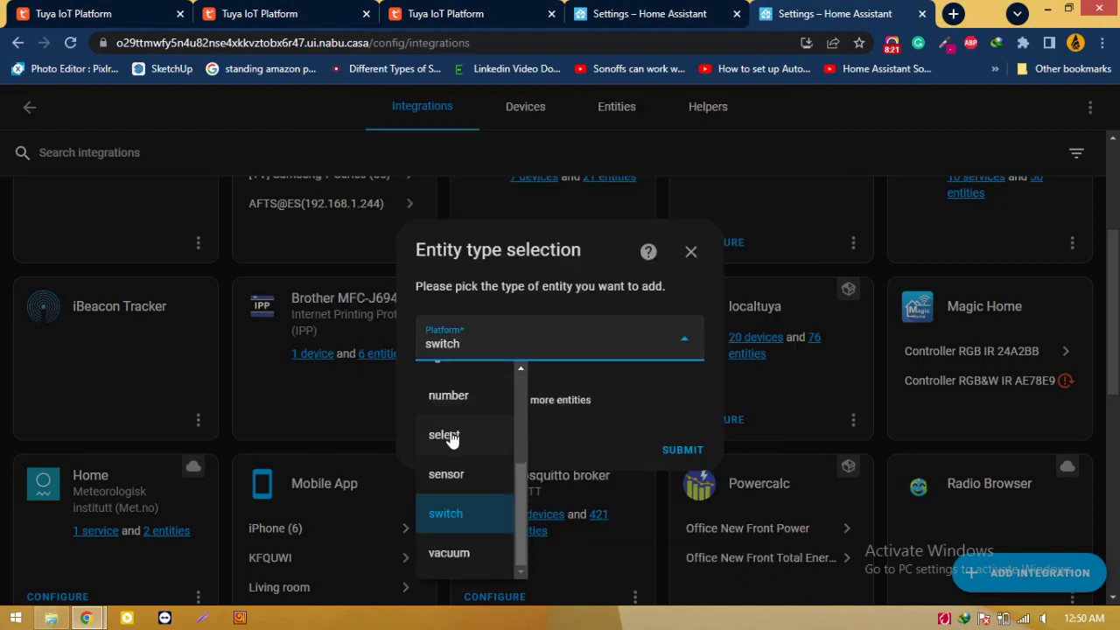
{"action": "left_click", "coordinate": [454, 433]}
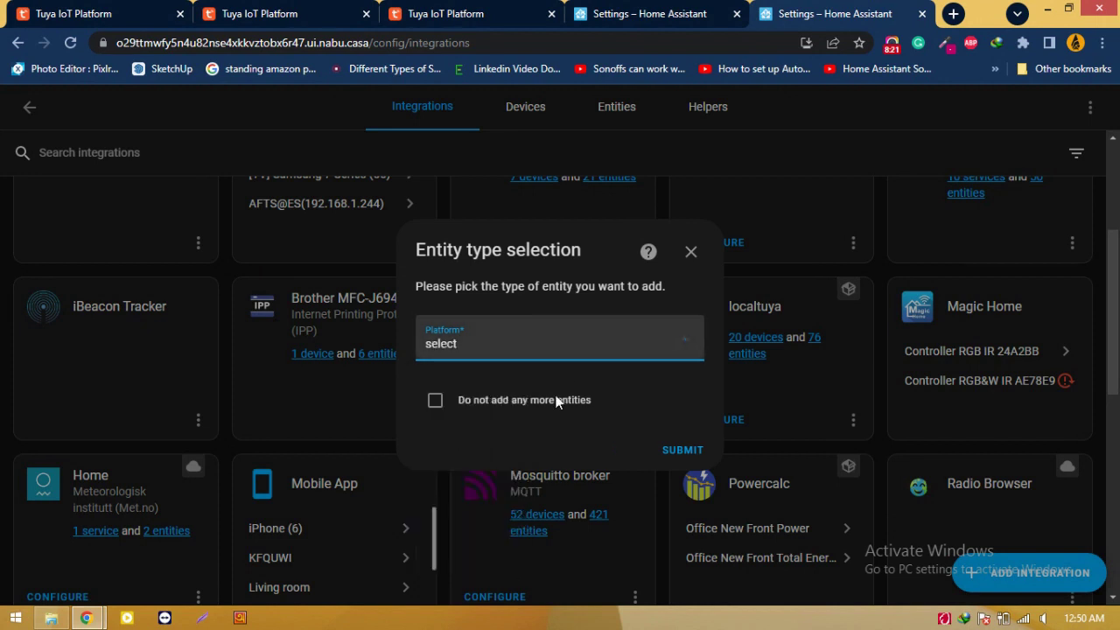
{"action": "left_click", "coordinate": [681, 451]}
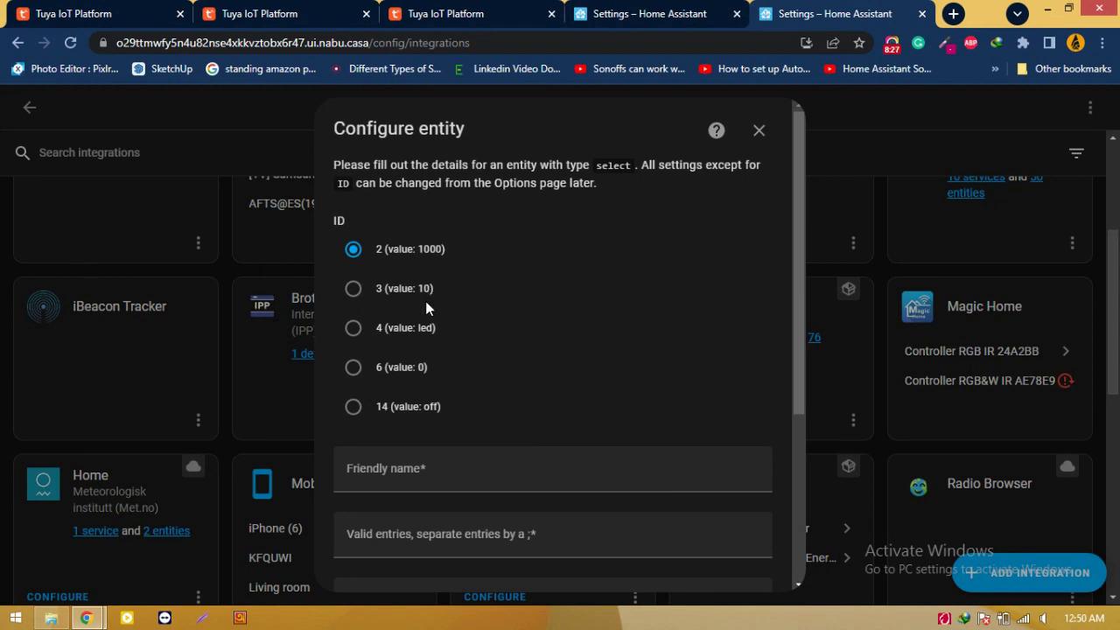
Set the new select entity's ID to 4 (value: led) and check it against led_type_1 in the device status and instruction set.
{"action": "left_click", "coordinate": [355, 332]}
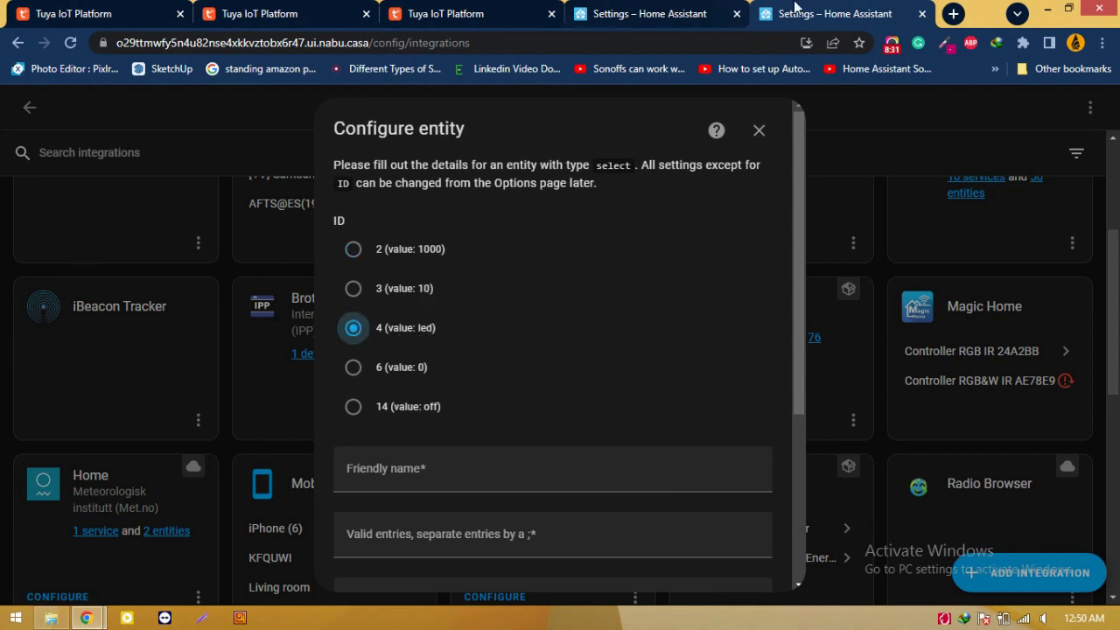
{"action": "left_click", "coordinate": [500, 13]}
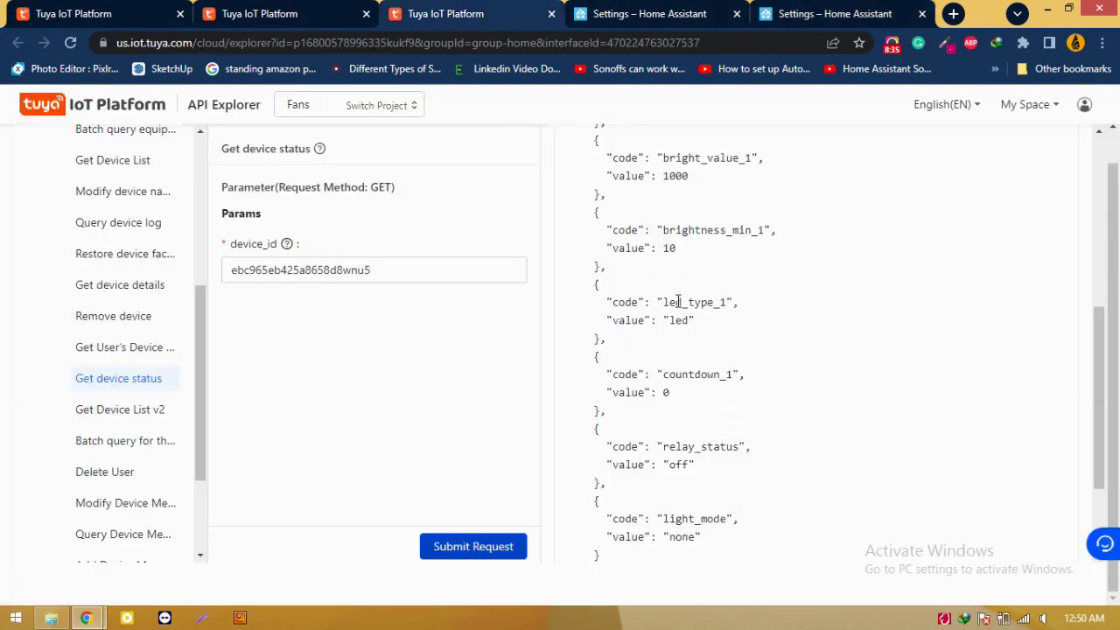
{"action": "left_click", "coordinate": [271, 14]}
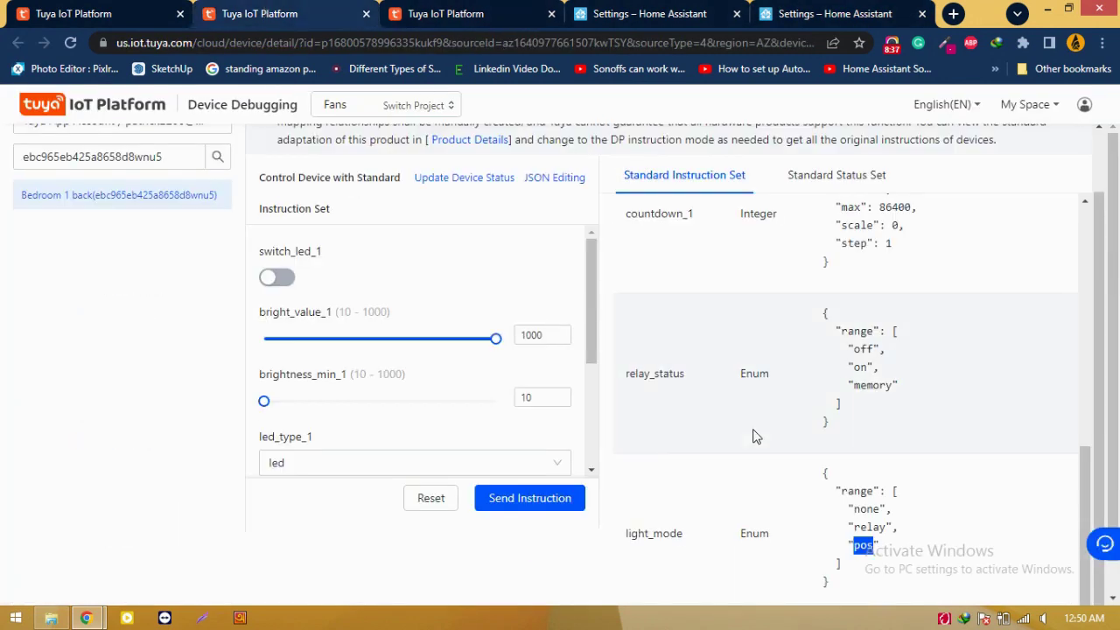
{"action": "scroll", "coordinate": [756, 436], "scroll_direction": "up", "scroll_amount": 3}
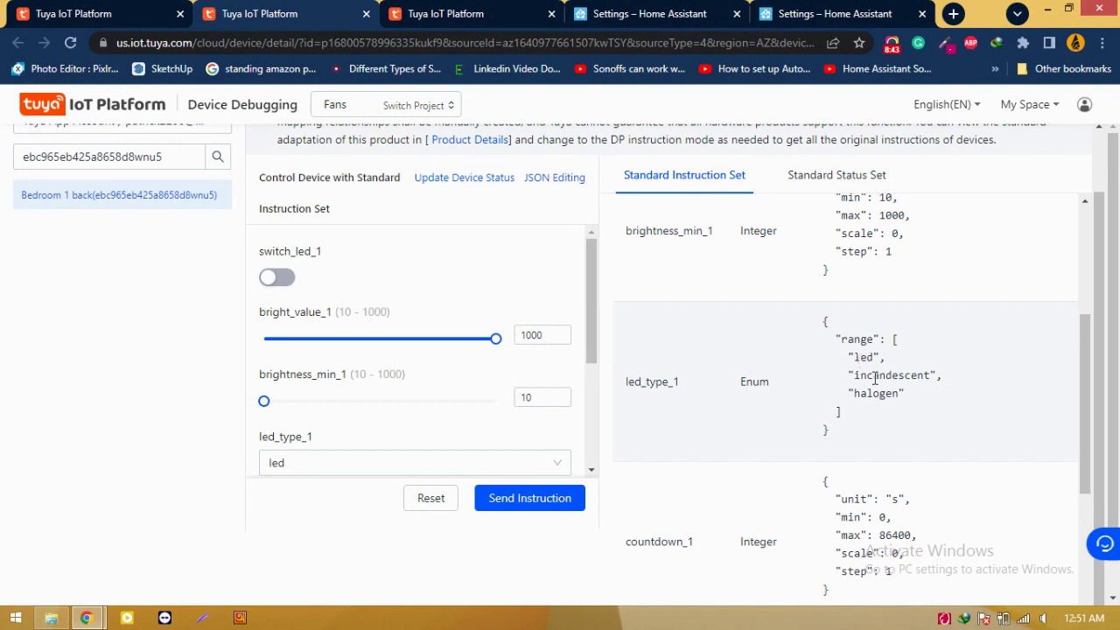
{"action": "left_click", "coordinate": [795, 13]}
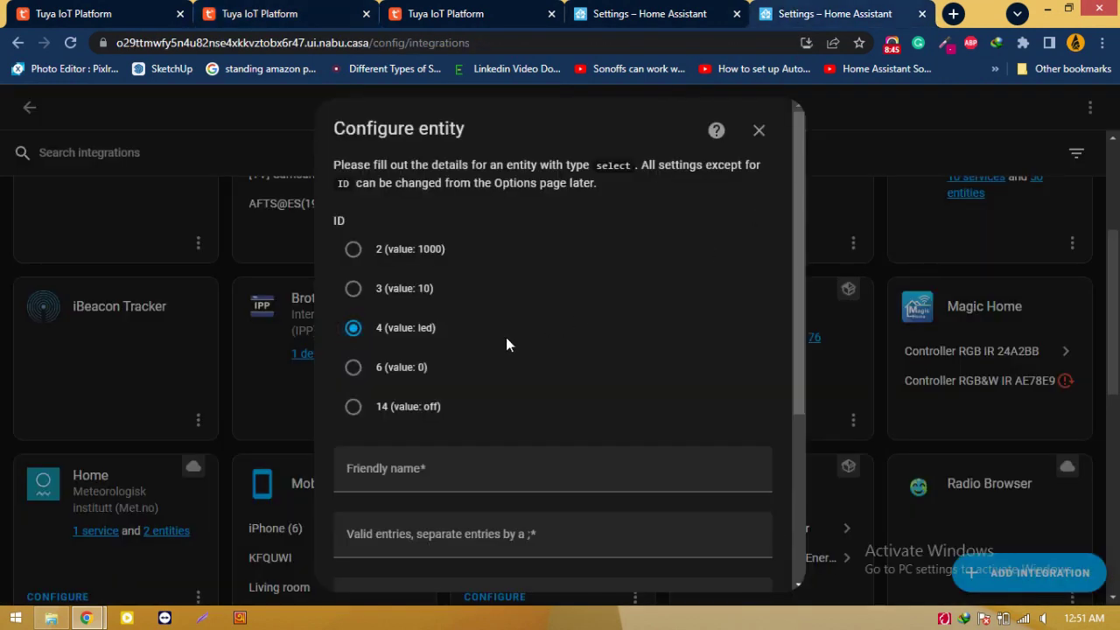
Copy the "Light source type" label from Bathroom 1 back's configuration as the new entity's friendly name, without the LED value.
{"action": "left_click", "coordinate": [646, 11]}
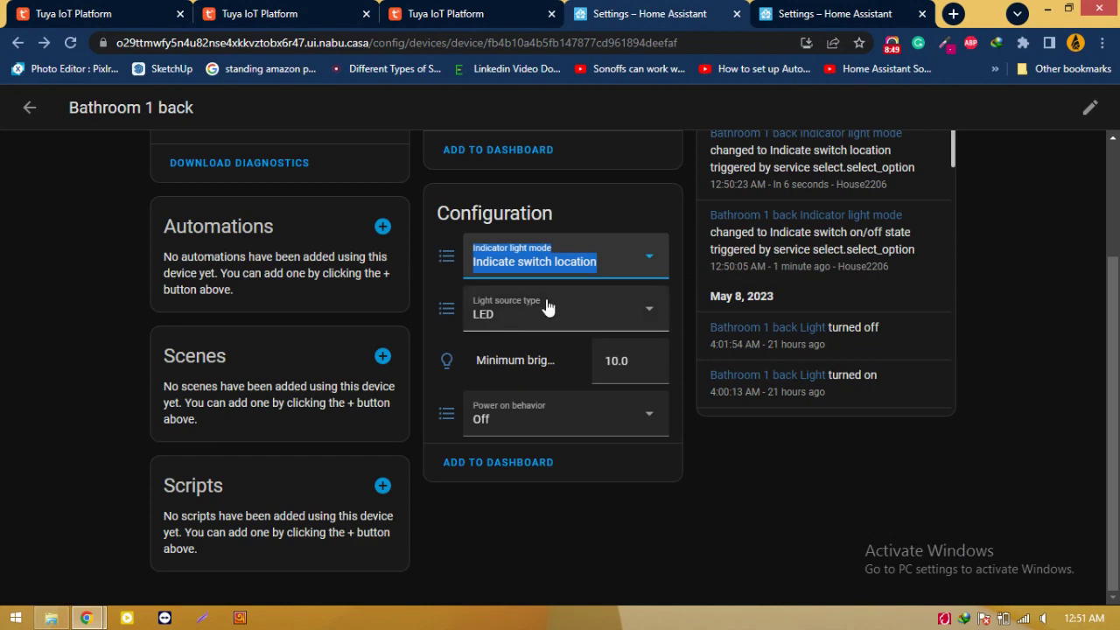
{"action": "left_click_drag", "start_coordinate": [548, 308], "coordinate": [471, 306]}
{"action": "key", "text": "ctrl+c"}
{"action": "left_click", "coordinate": [472, 306]}
{"action": "left_click", "coordinate": [465, 9]}
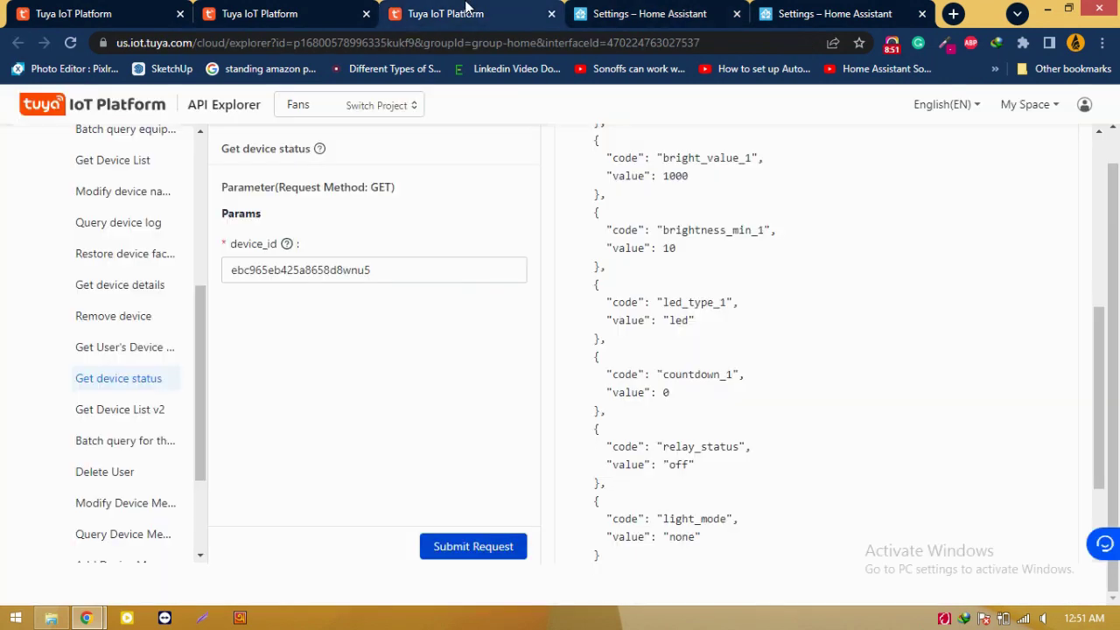
{"action": "left_click", "coordinate": [666, 10]}
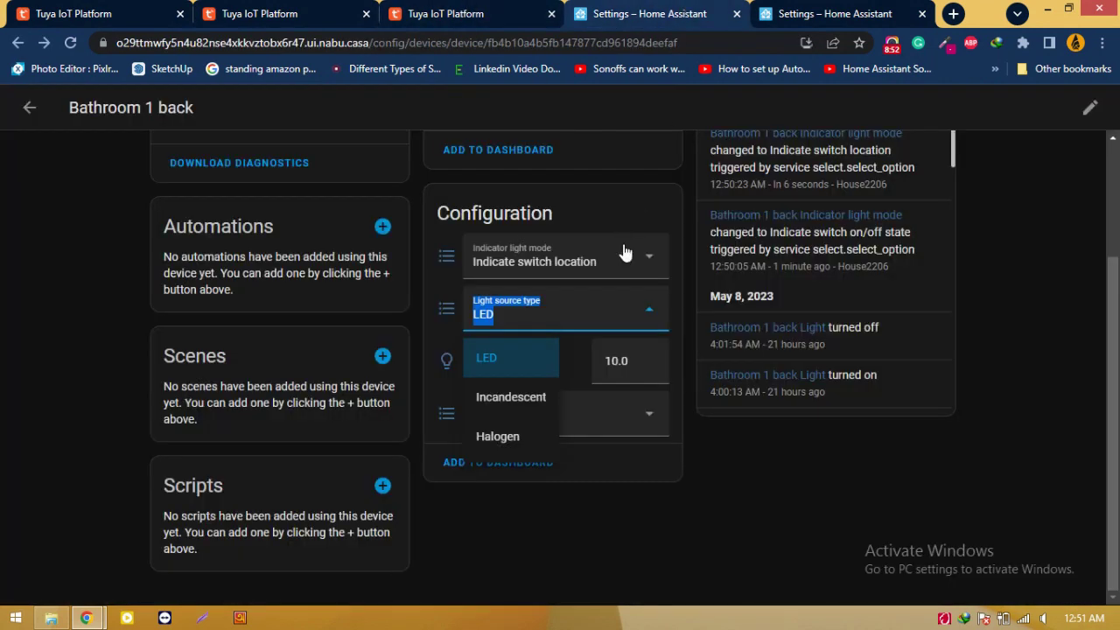
{"action": "left_click", "coordinate": [838, 11]}
{"action": "left_click", "coordinate": [438, 459]}
{"action": "key", "text": "ctrl+v"}
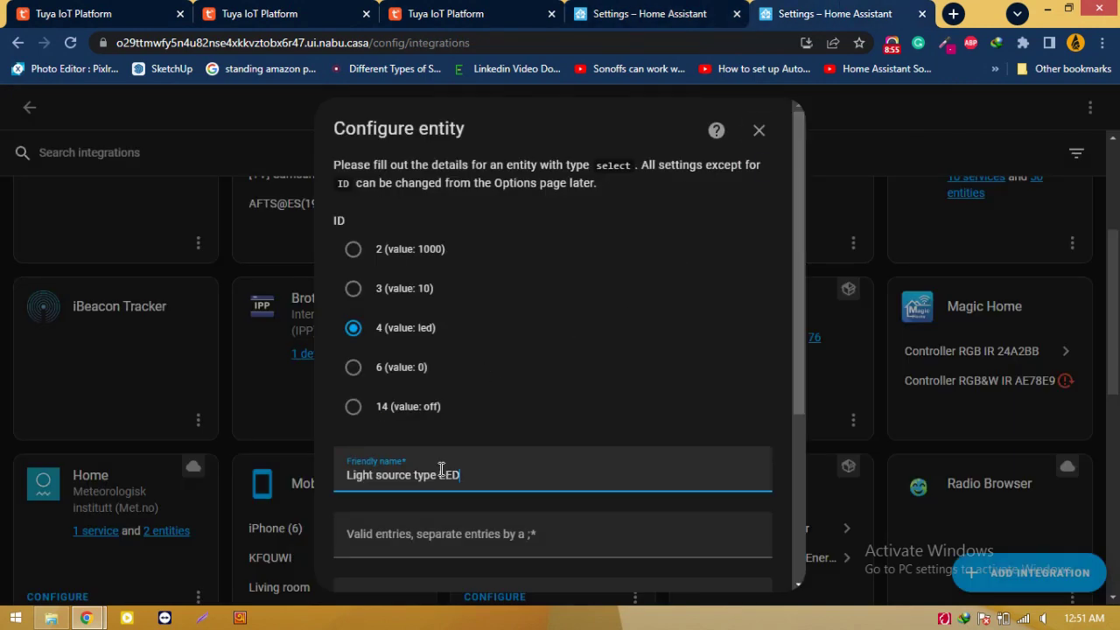
{"action": "left_click_drag", "start_coordinate": [435, 473], "coordinate": [503, 473]}
{"action": "key", "text": "BackSpace"}
Copy "led" from the led_type_1 range in Tuya's instruction set as the first valid entry, ending with a semicolon.
{"action": "left_click", "coordinate": [503, 10]}
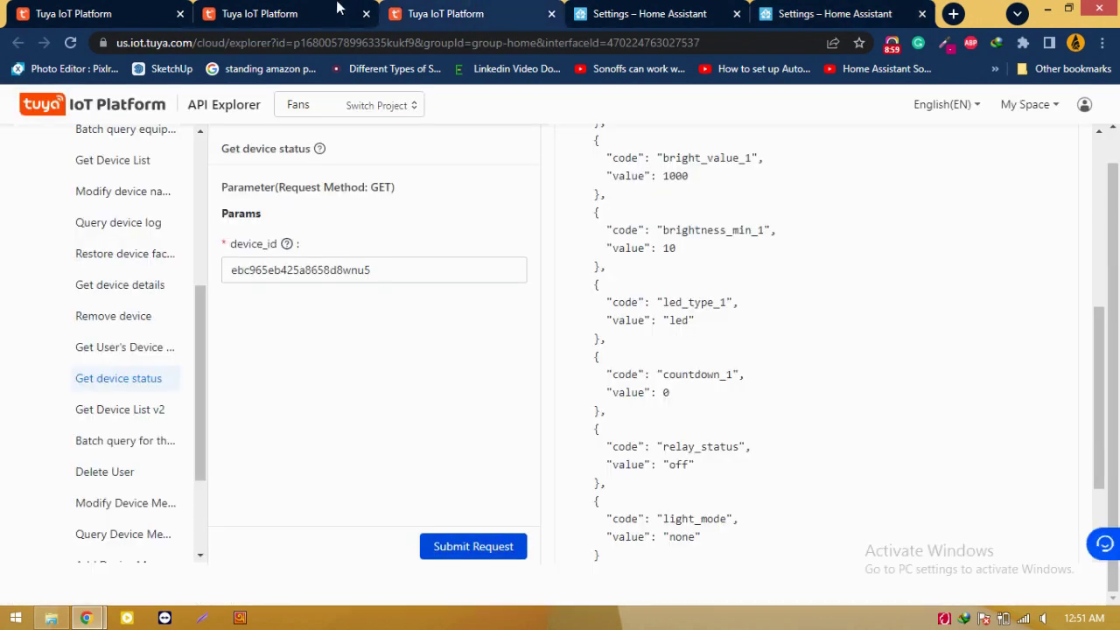
{"action": "left_click", "coordinate": [323, 20]}
{"action": "double_click", "coordinate": [862, 357]}
{"action": "key", "text": "ctrl+c"}
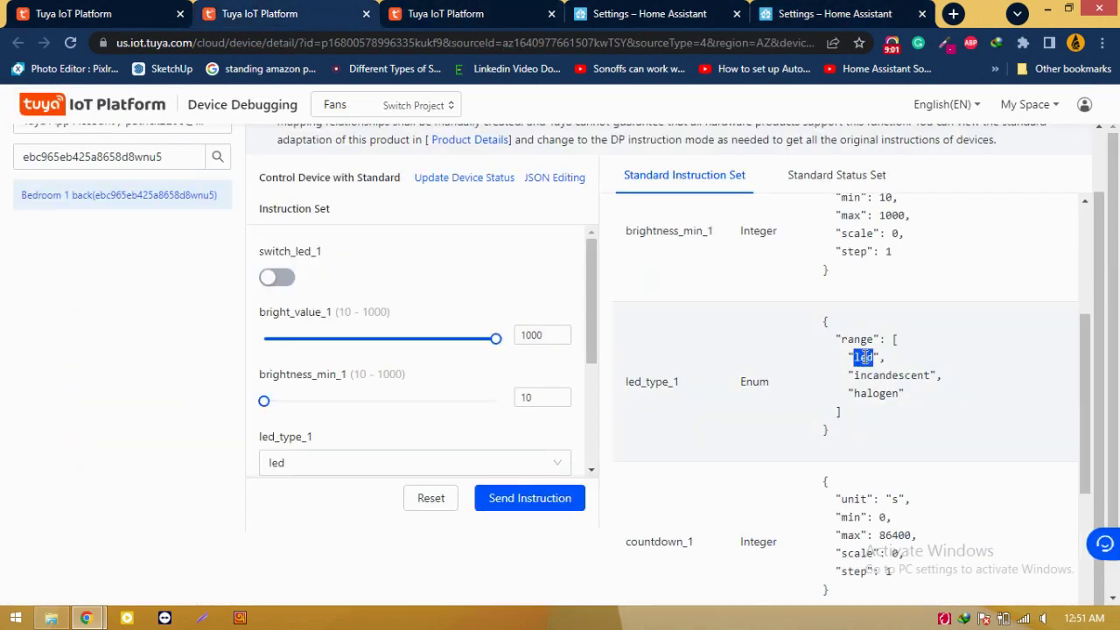
{"action": "left_click", "coordinate": [848, 10]}
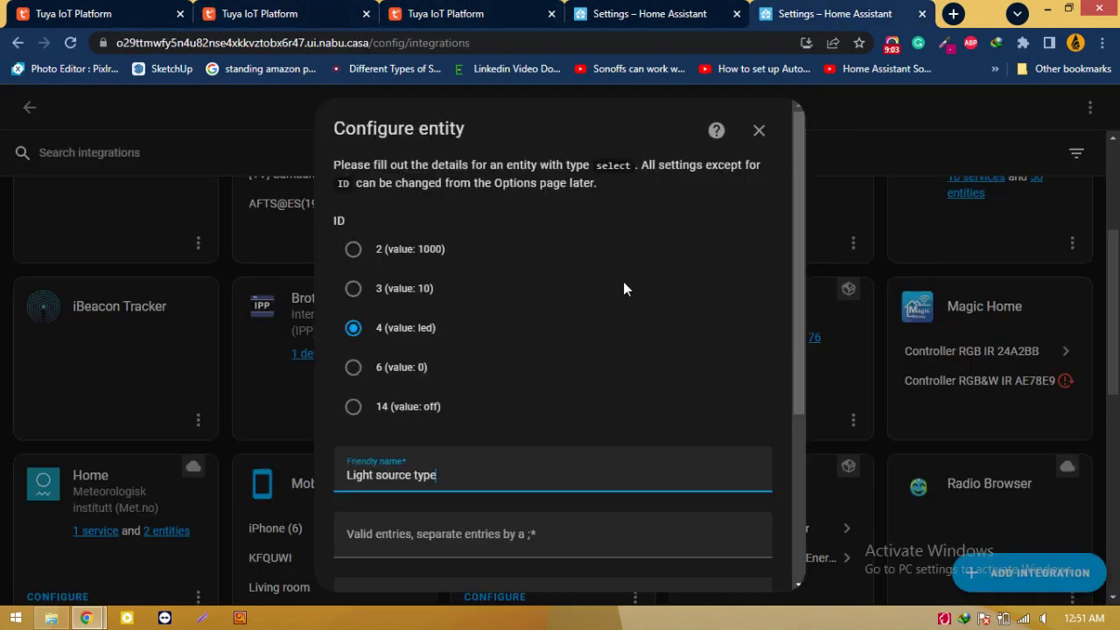
{"action": "left_click", "coordinate": [440, 532]}
{"action": "key", "text": "ctrl+v"}
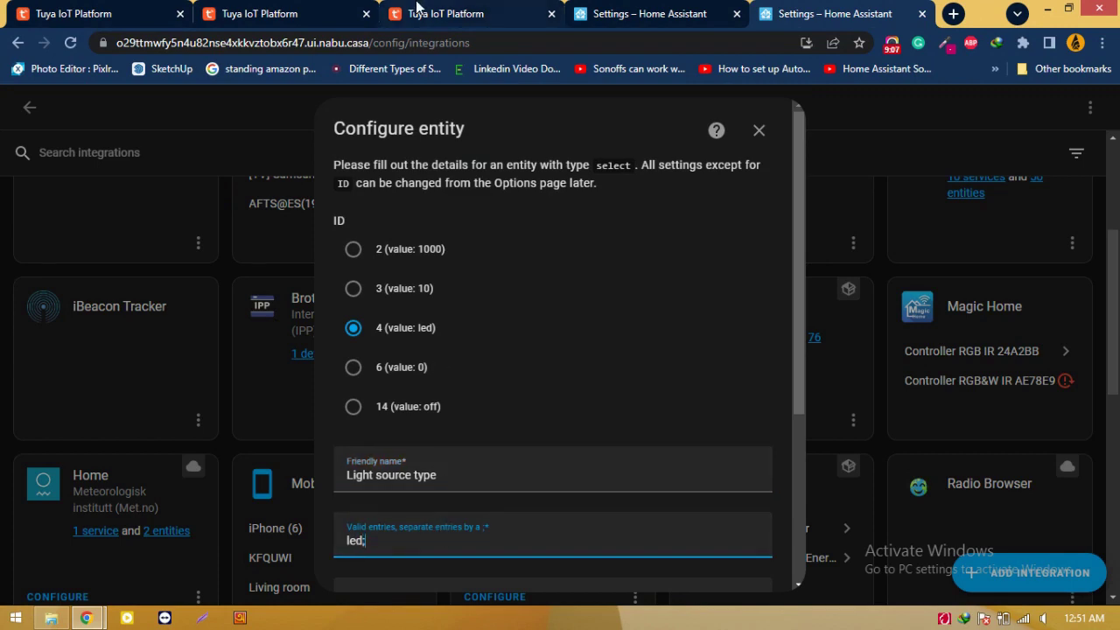
Copy "incandescent" from the led_type_1 range as the second valid entry of the light source type entity.
{"action": "left_click", "coordinate": [428, 13]}
{"action": "left_click", "coordinate": [320, 12]}
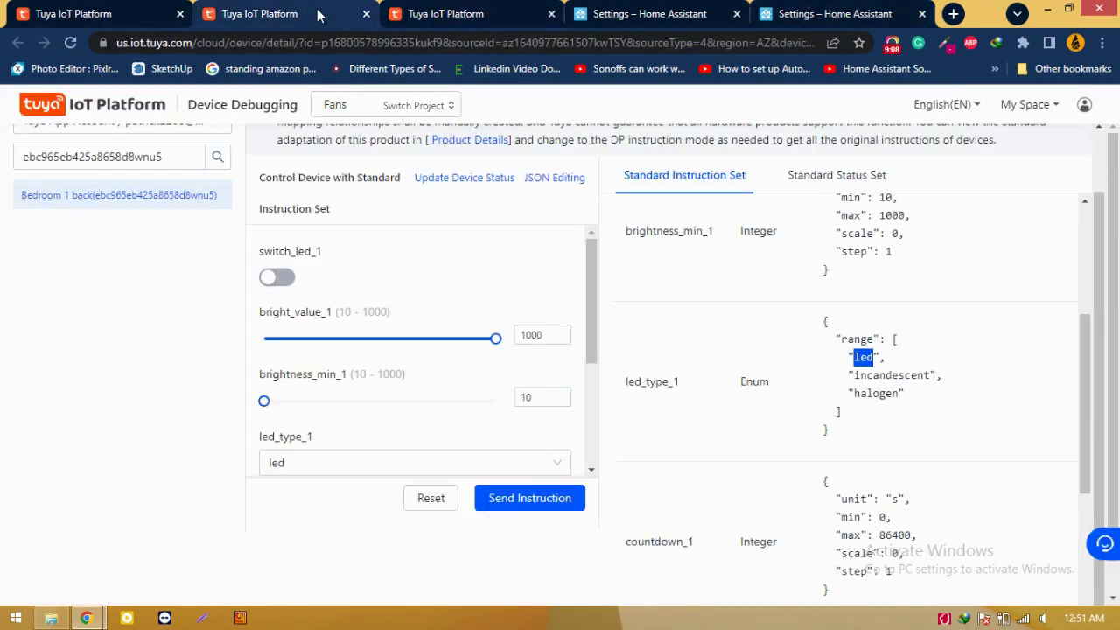
{"action": "double_click", "coordinate": [888, 374]}
{"action": "key", "text": "ctrl+c"}
{"action": "left_click", "coordinate": [836, 13]}
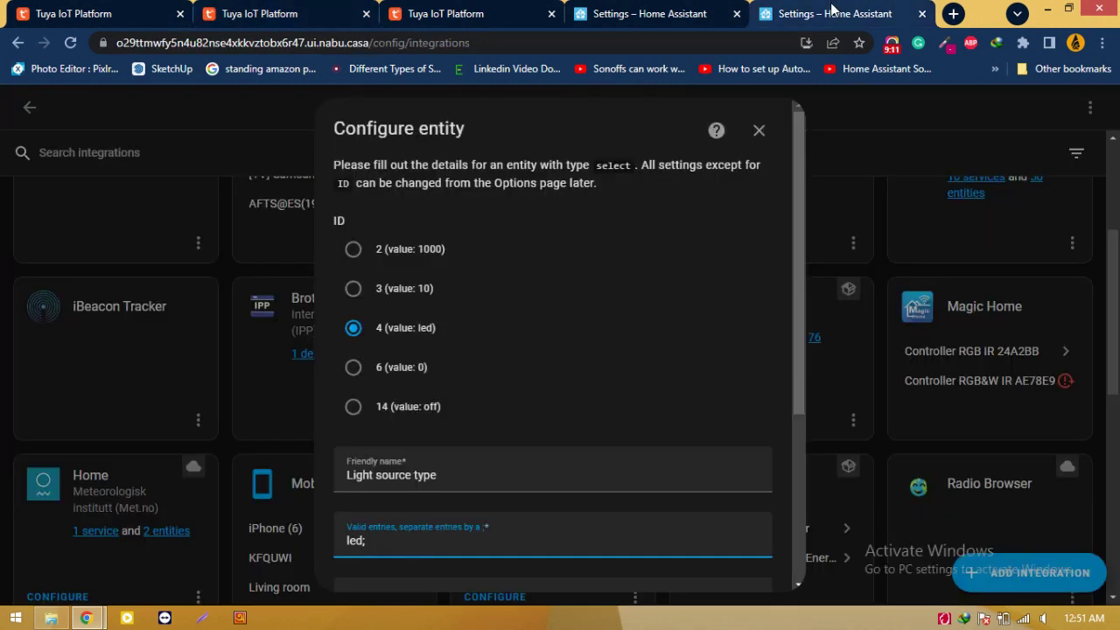
{"action": "key", "text": "ctrl+v"}
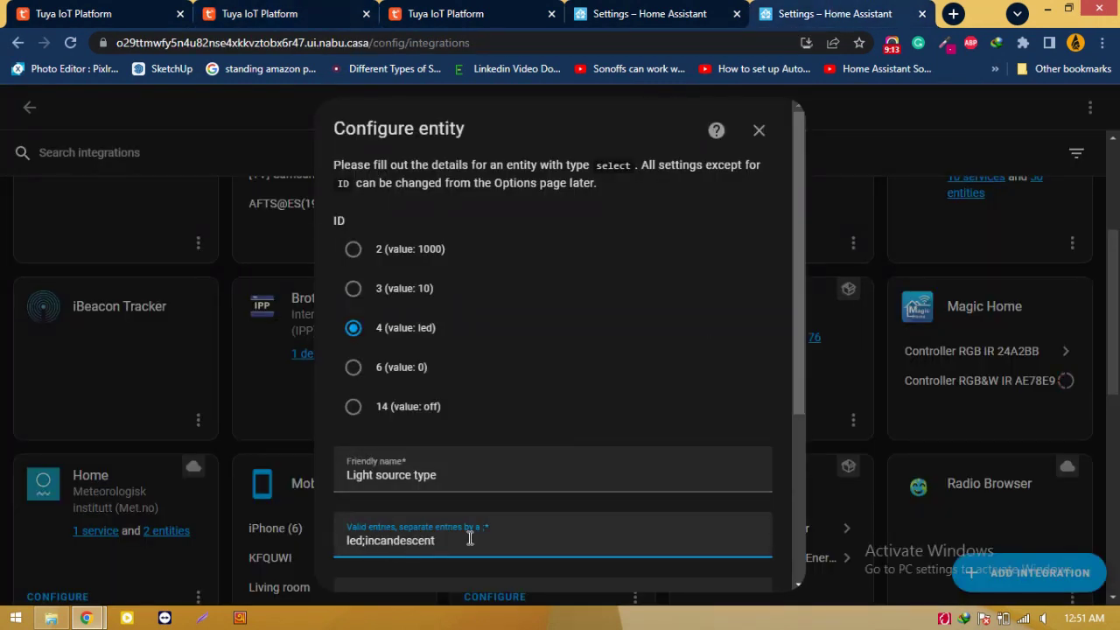
Add "halogen" from the led_type_1 range as the third valid entry, separated from incandescent by a semicolon.
{"action": "key", "text": "ctrl+2"}
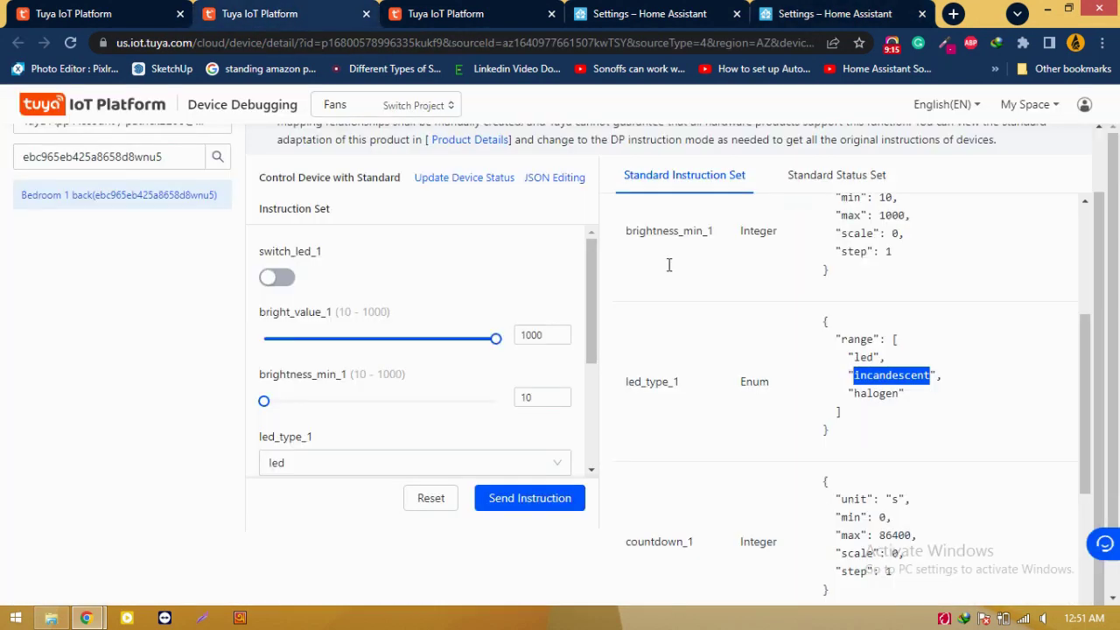
{"action": "double_click", "coordinate": [874, 394]}
{"action": "key", "text": "ctrl+c"}
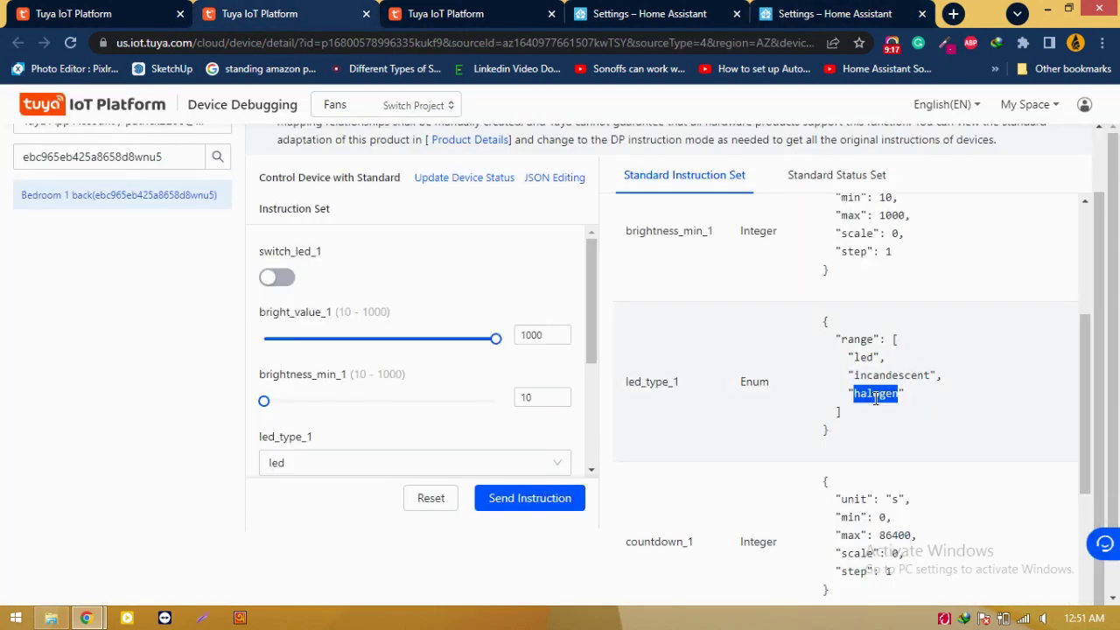
{"action": "left_click", "coordinate": [779, 8]}
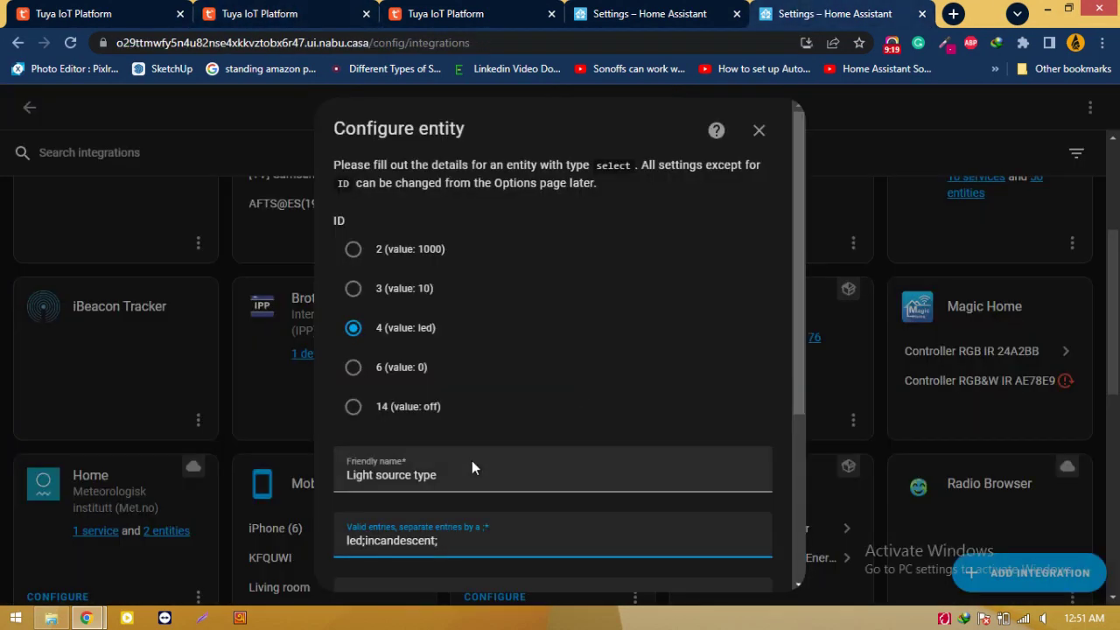
{"action": "key", "text": "ctrl+v"}
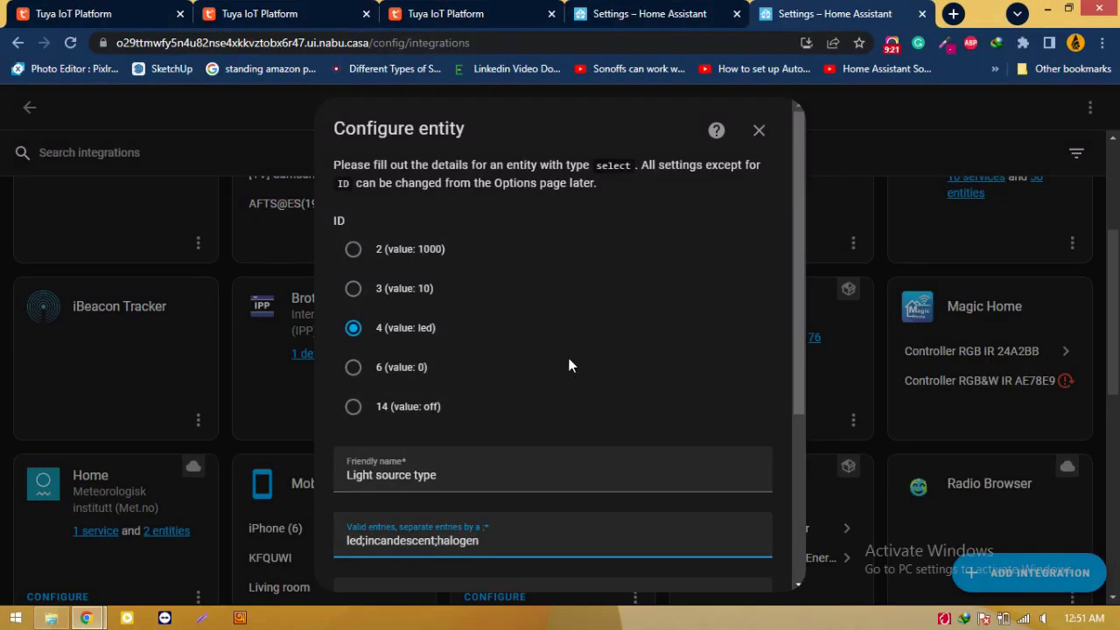
Copy the valid entries led;incandescent;halogen into the entity's user-friendly options.
{"action": "scroll", "coordinate": [569, 365], "scroll_direction": "down", "scroll_amount": 2}
{"action": "left_click_drag", "start_coordinate": [485, 378], "coordinate": [340, 385]}
{"action": "key", "text": "ctrl+c"}
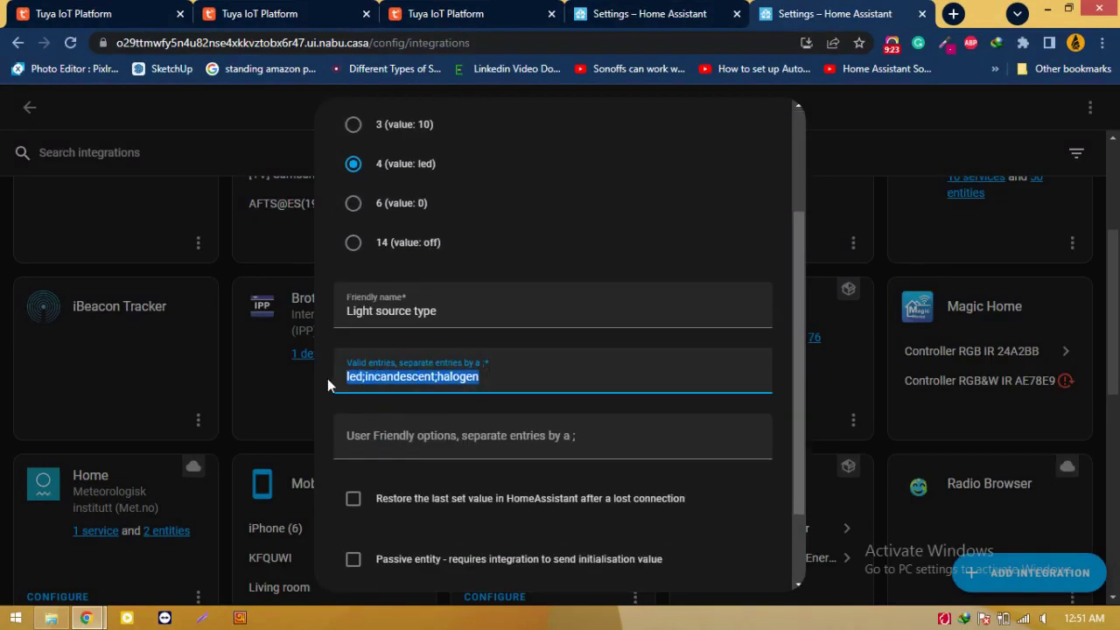
{"action": "left_click", "coordinate": [384, 441]}
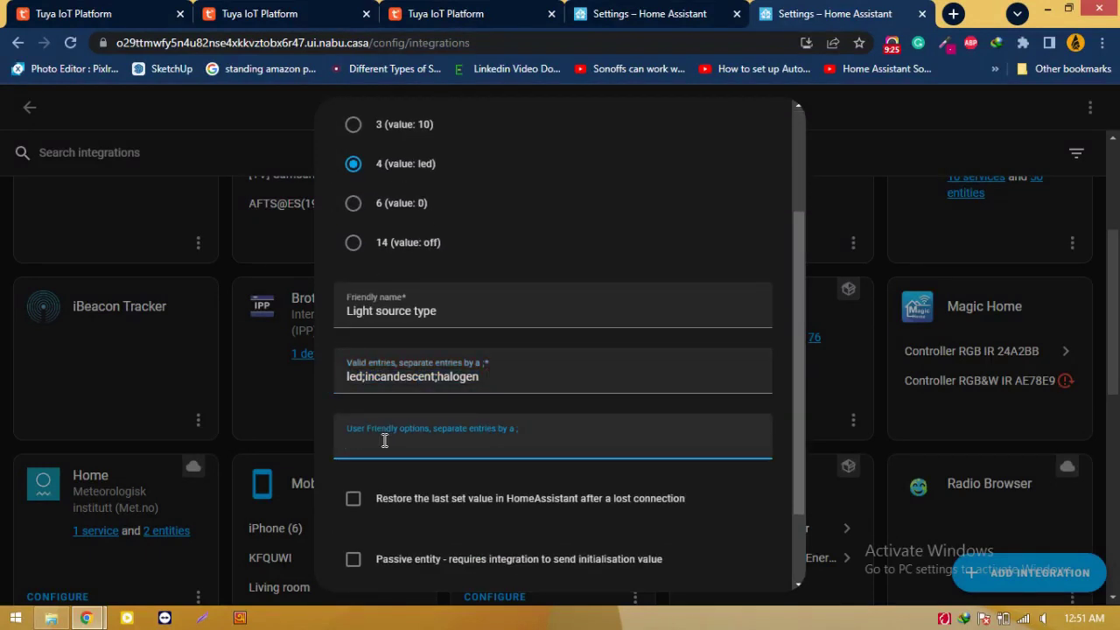
{"action": "key", "text": "ctrl+v"}
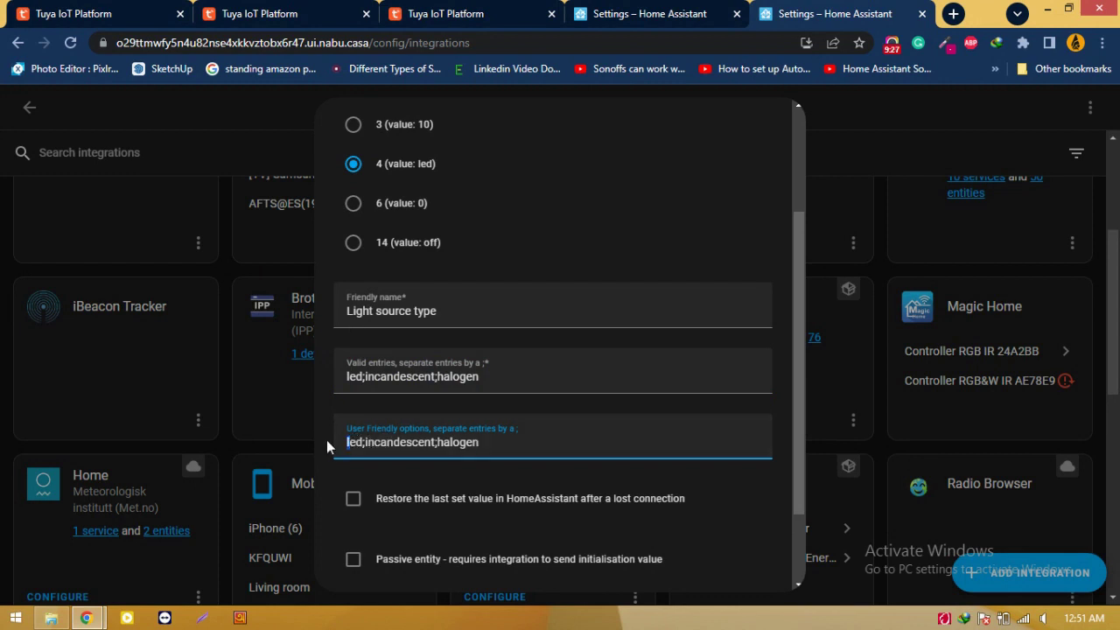
Capitalize the user-friendly options to read Led;Incandescent;Halogen and compare them with Bathroom 1 back's light source type choices.
{"action": "key", "text": "Delete"}
{"action": "type", "text": "L"}
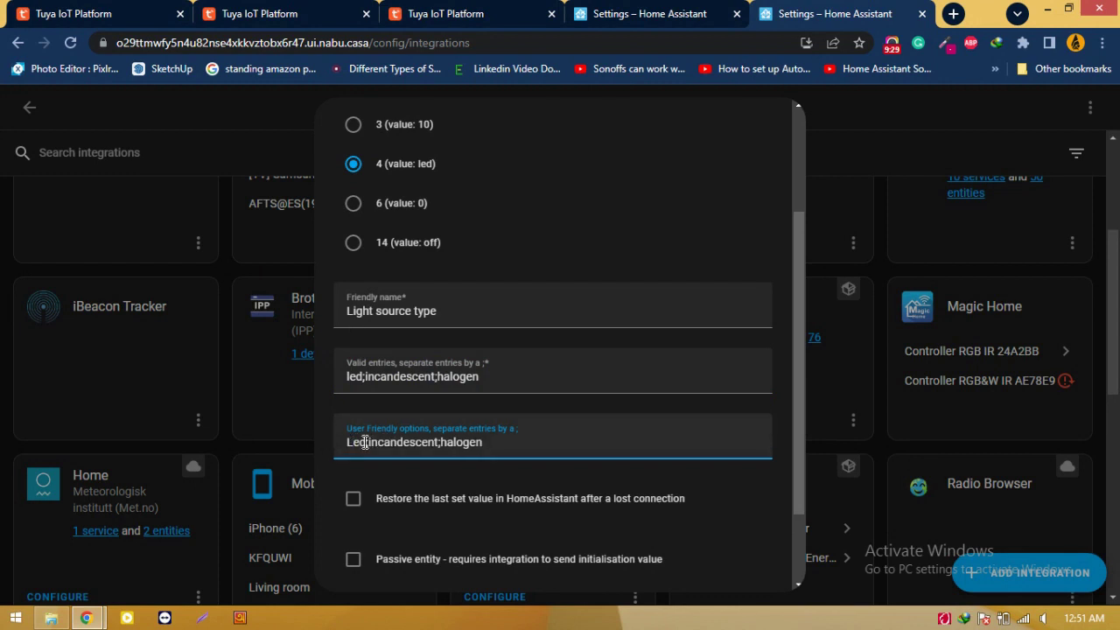
{"action": "key", "text": "Delete"}
{"action": "type", "text": "I"}
{"action": "key", "text": "Delete"}
{"action": "type", "text": "H"}
{"action": "key", "text": "Delete"}
{"action": "type", "text": "H"}
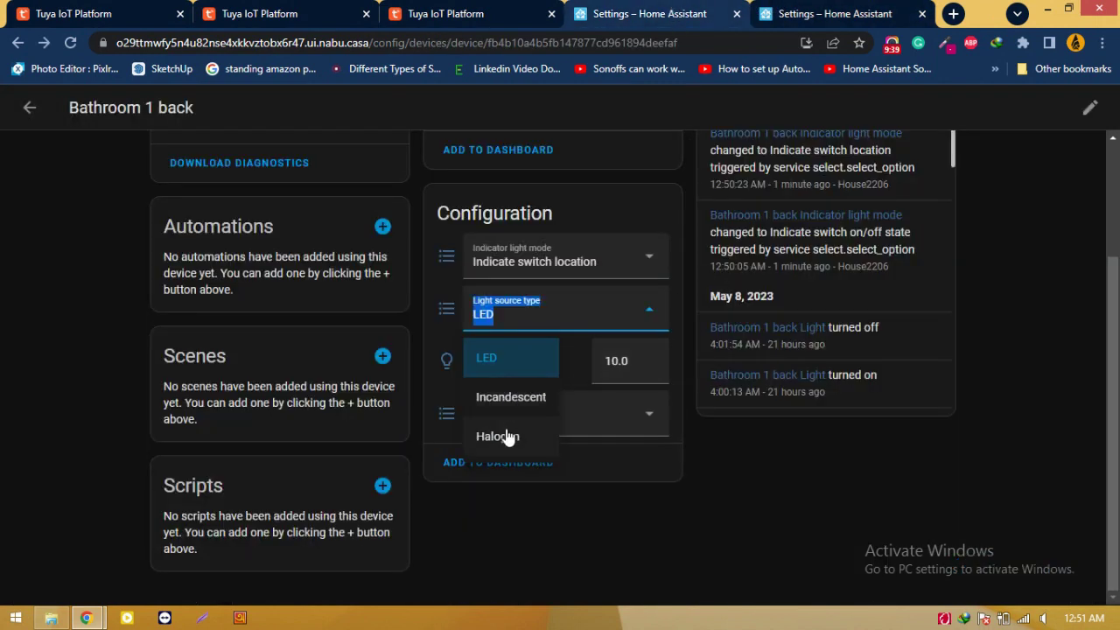
{"action": "left_click", "coordinate": [657, 533]}
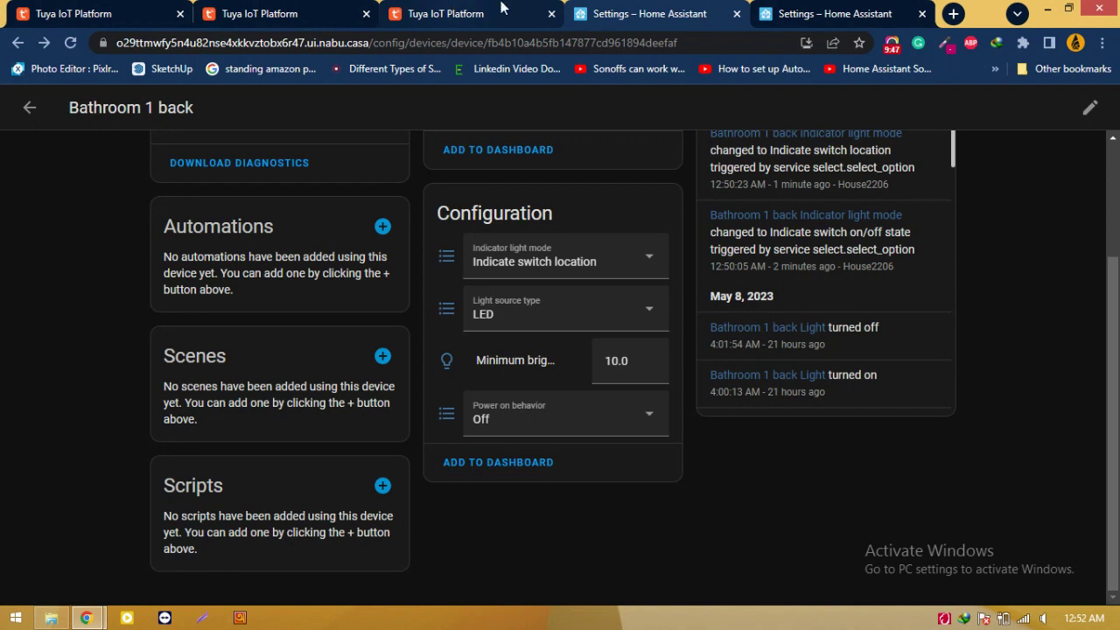
{"action": "left_click", "coordinate": [831, 14]}
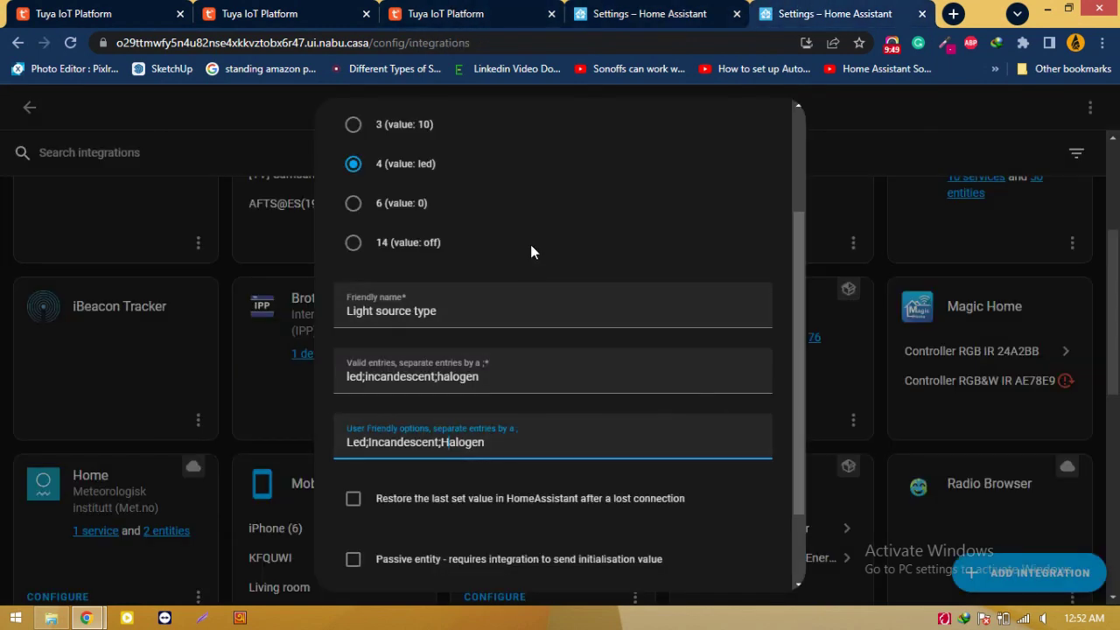
Submit the light source type entity and start another entity on the select platform with "Do not add any more entities" turned off.
{"action": "scroll", "coordinate": [530, 244], "scroll_direction": "down", "scroll_amount": 2}
{"action": "key", "text": "Return"}
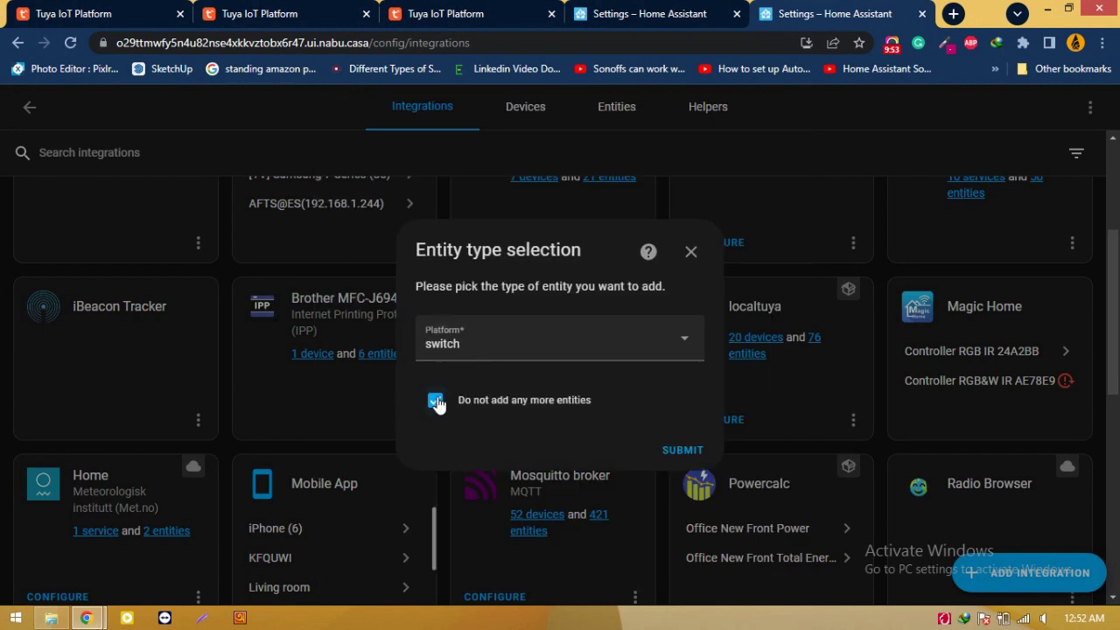
{"action": "left_click", "coordinate": [434, 400]}
{"action": "left_click", "coordinate": [472, 346]}
{"action": "left_click", "coordinate": [444, 434]}
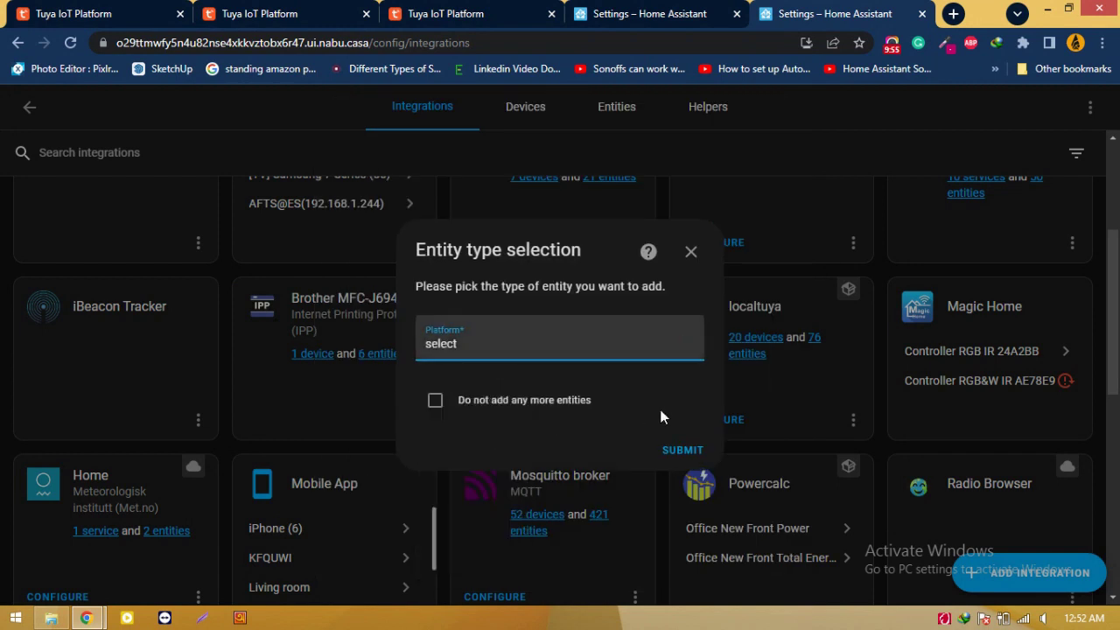
{"action": "left_click", "coordinate": [682, 451]}
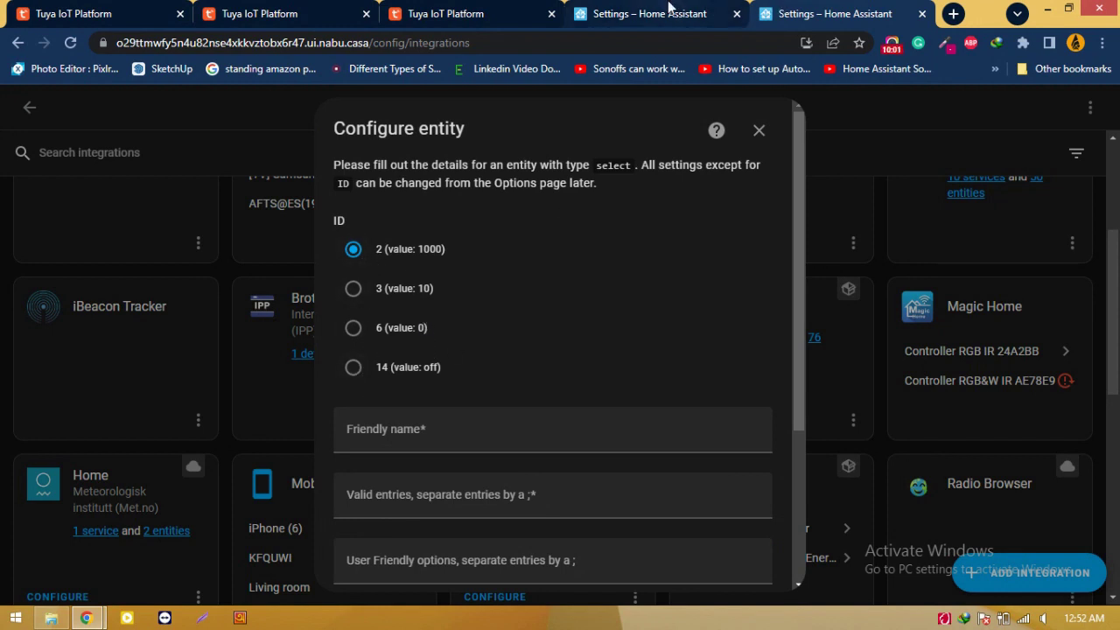
Copy the "Power on behavior" label text from Bathroom 1 back's configuration.
{"action": "left_click", "coordinate": [691, 14]}
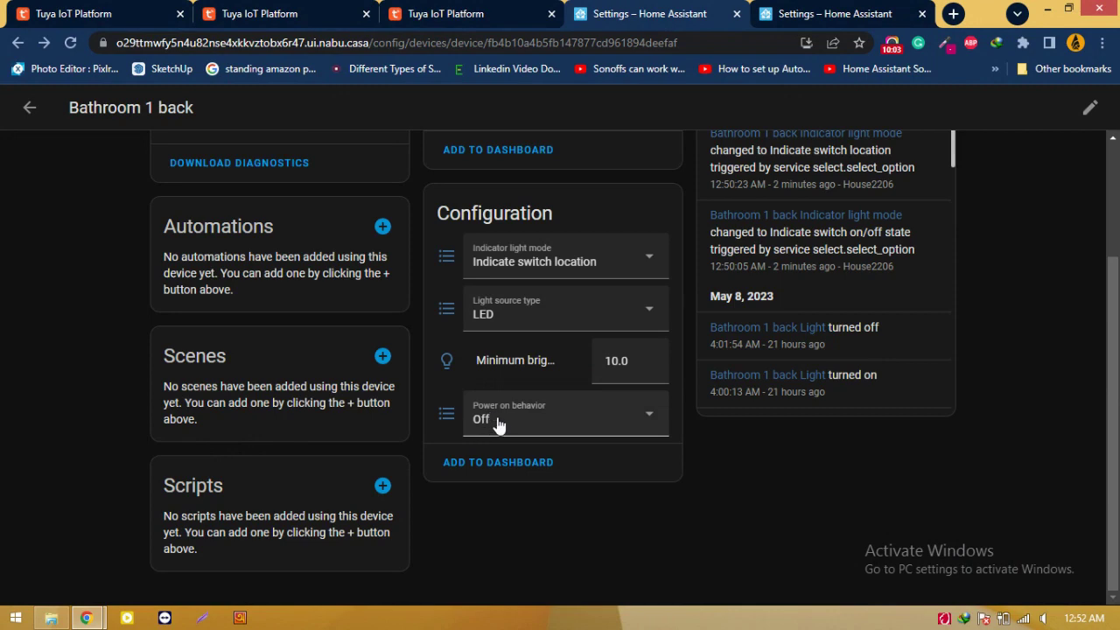
{"action": "left_click_drag", "start_coordinate": [554, 410], "coordinate": [453, 401]}
{"action": "key", "text": "ctrl+c"}
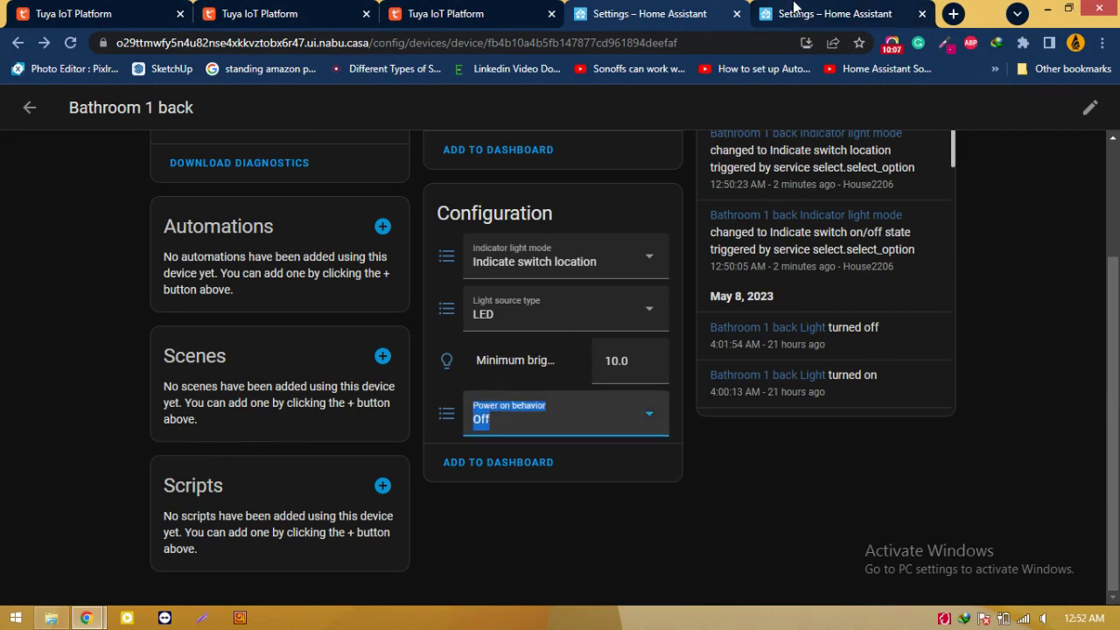
{"action": "left_click", "coordinate": [308, 8]}
{"action": "left_click", "coordinate": [612, 12]}
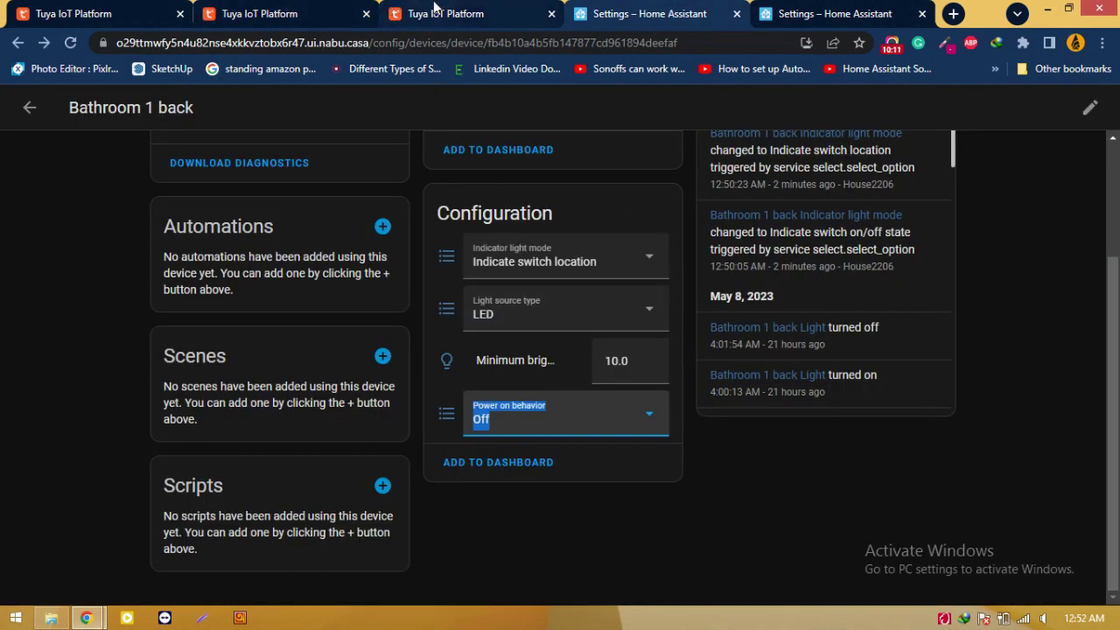
{"action": "left_click", "coordinate": [440, 12]}
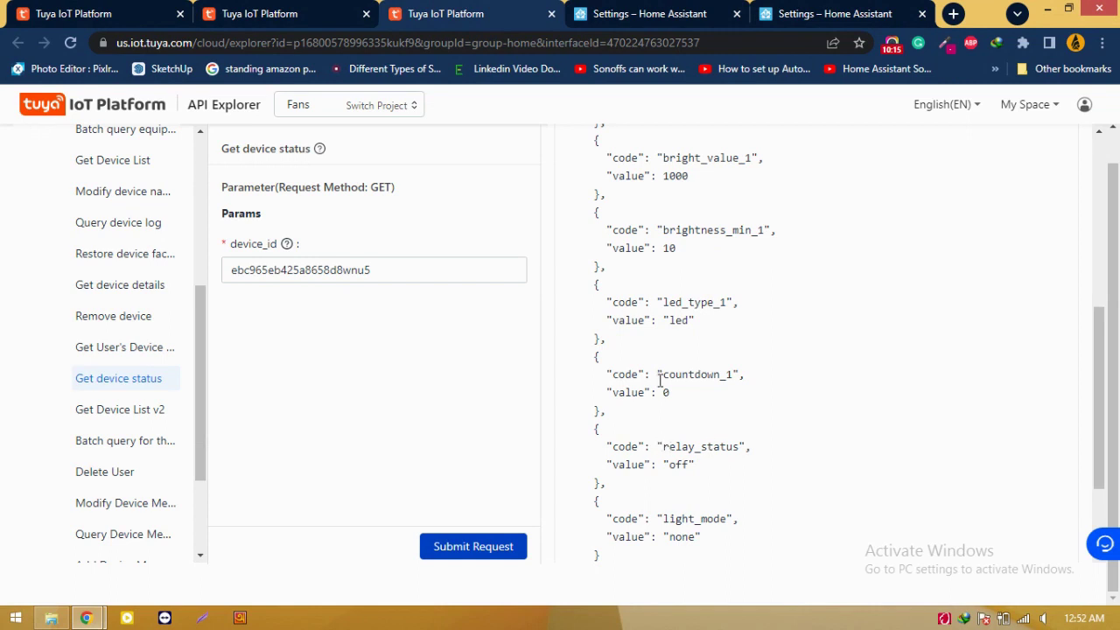
{"action": "left_click", "coordinate": [275, 10]}
{"action": "scroll", "coordinate": [768, 433], "scroll_direction": "down", "scroll_amount": 2}
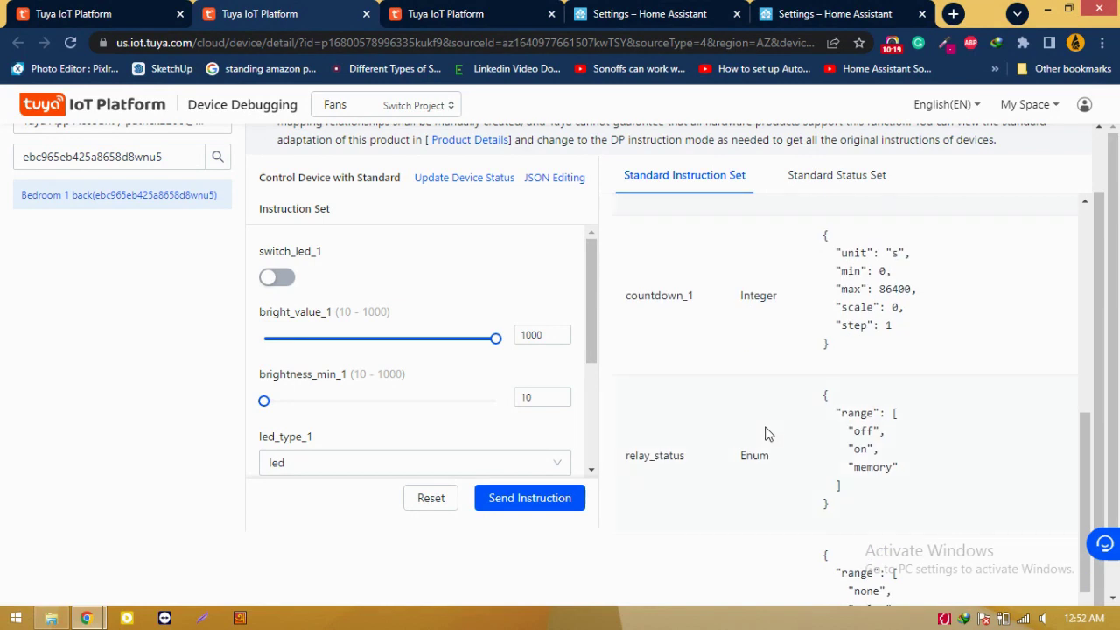
{"action": "scroll", "coordinate": [768, 434], "scroll_direction": "down", "scroll_amount": 1}
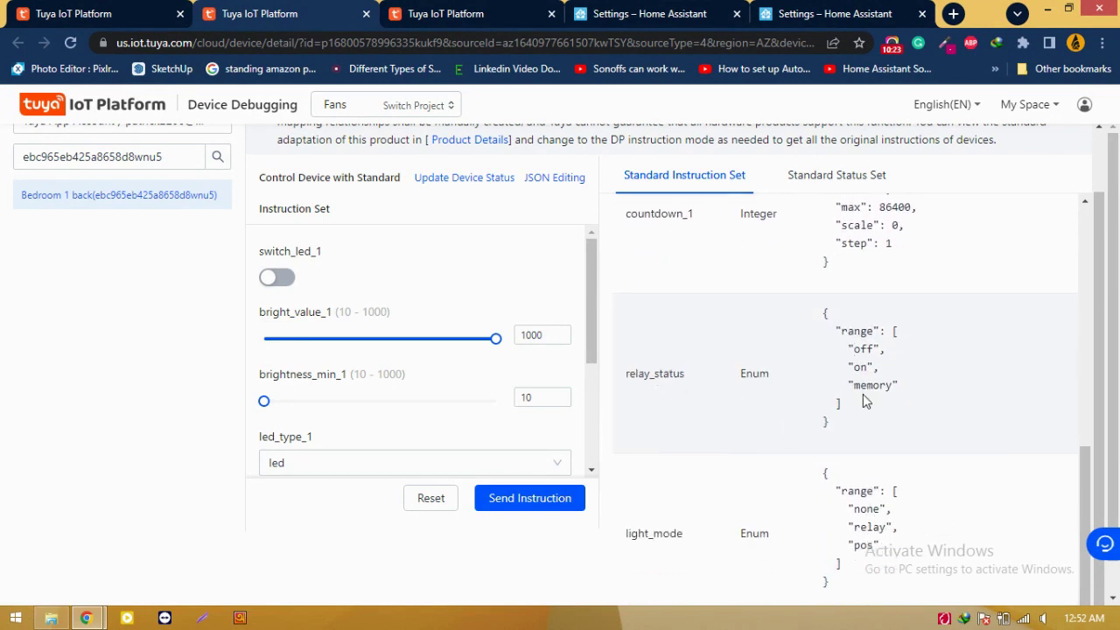
{"action": "left_click", "coordinate": [831, 13]}
{"action": "left_click", "coordinate": [415, 435]}
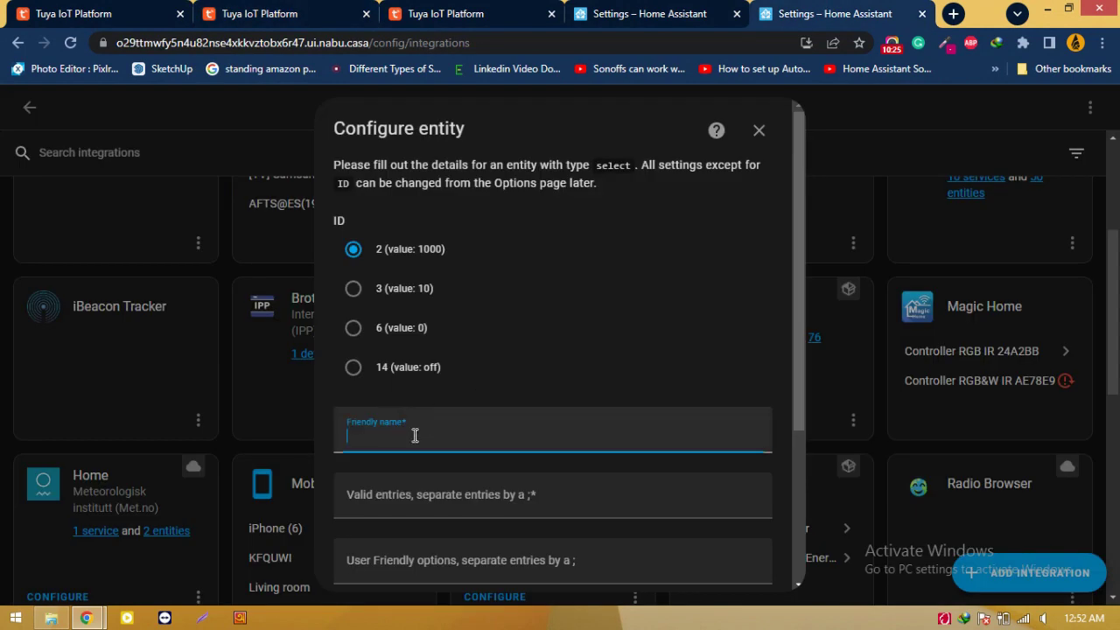
{"action": "left_click", "coordinate": [354, 368]}
{"action": "left_click", "coordinate": [418, 9]}
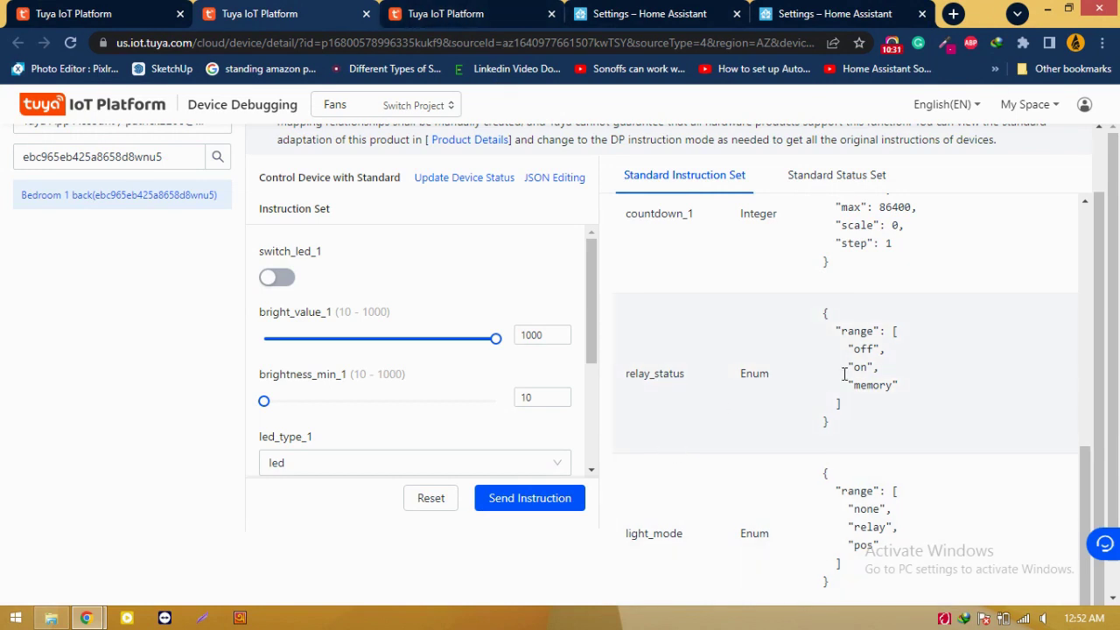
Set the new select entity's friendly name to "Power on behavior", removing the extra "Off" from the pasted label.
{"action": "left_click", "coordinate": [770, 10]}
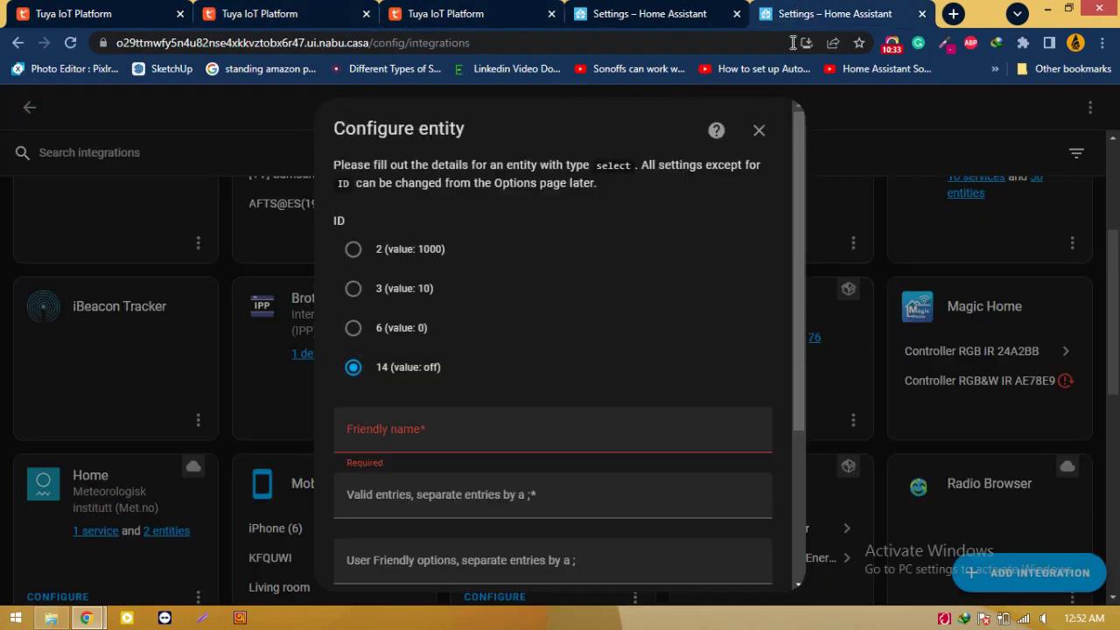
{"action": "left_click", "coordinate": [434, 434]}
{"action": "key", "text": "ctrl+v"}
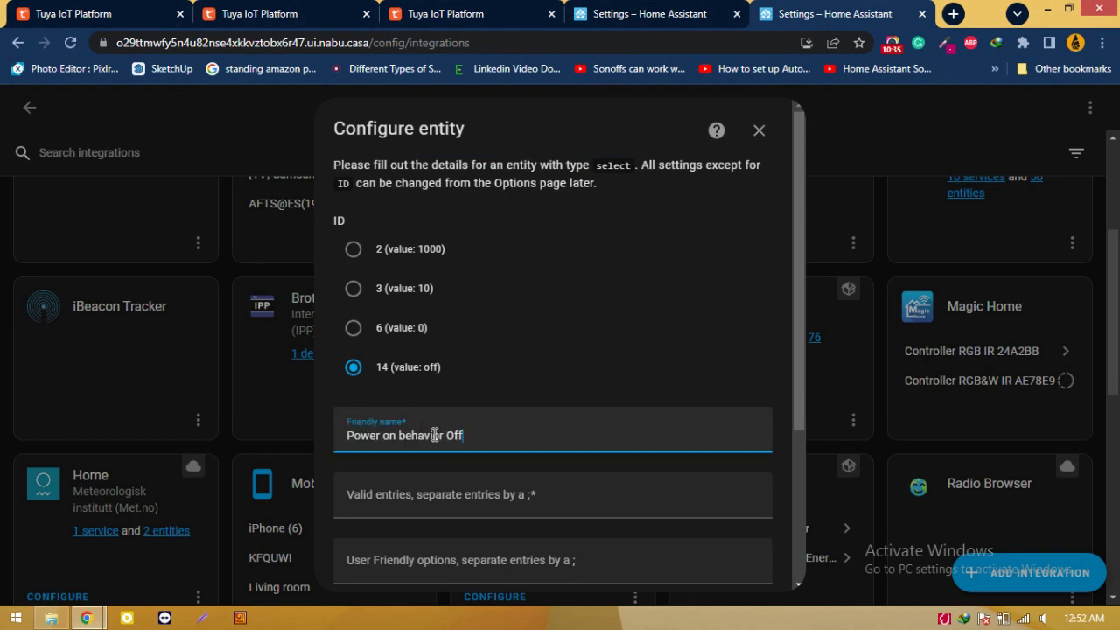
{"action": "left_click_drag", "start_coordinate": [447, 434], "coordinate": [531, 433]}
{"action": "key", "text": "BackSpace"}
Enter "off;" as the first valid entry, taking the value from relay_status in Tuya's instruction set.
{"action": "left_click", "coordinate": [263, 13]}
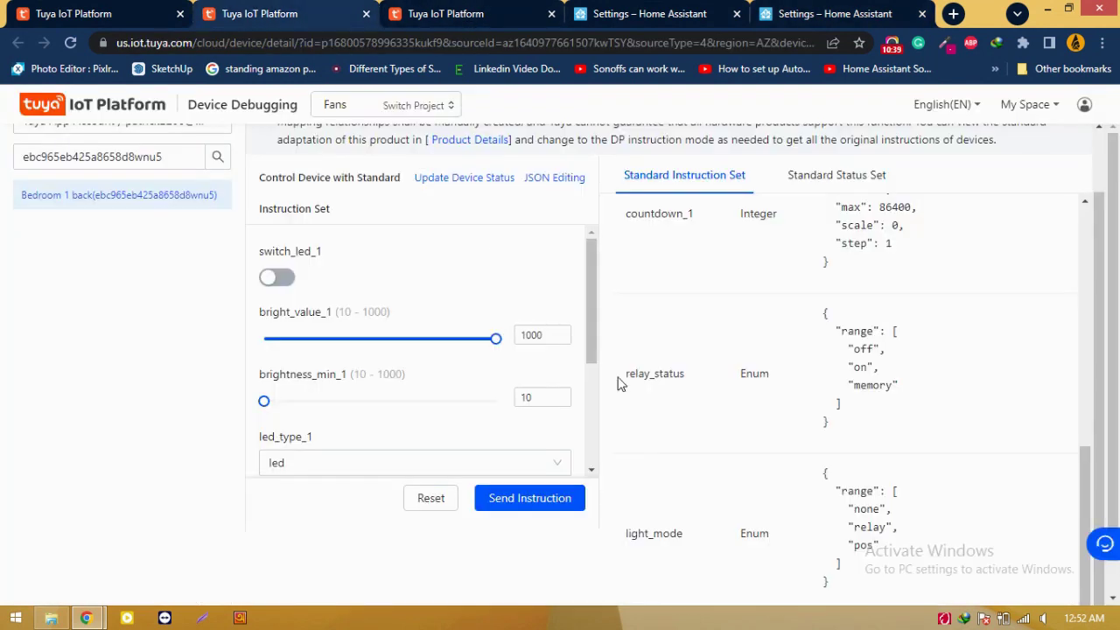
{"action": "double_click", "coordinate": [864, 348]}
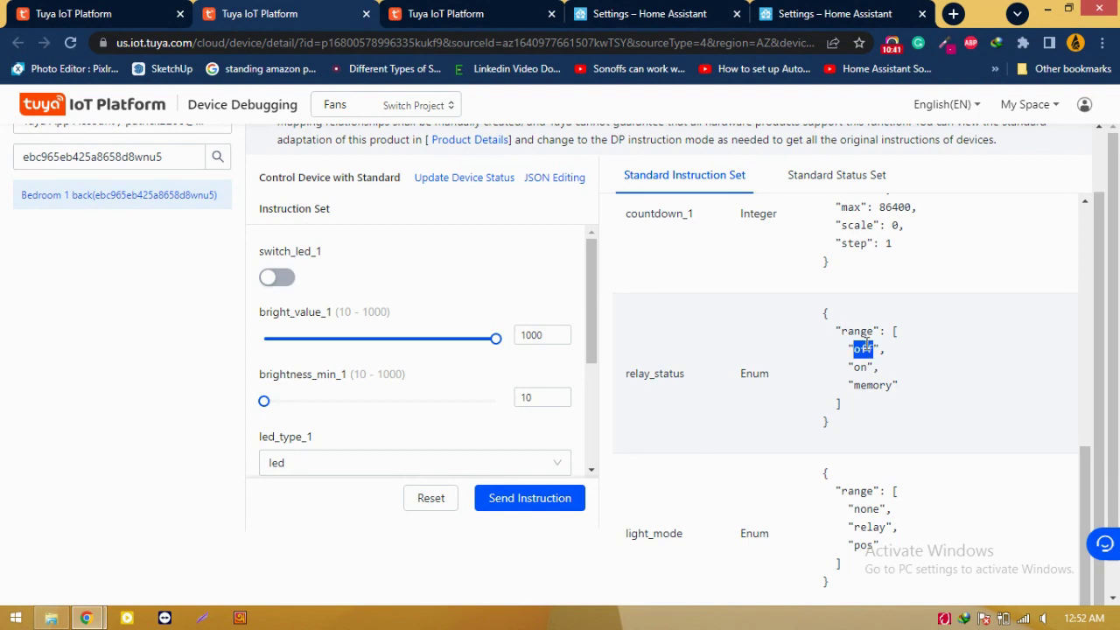
{"action": "left_click", "coordinate": [648, 13]}
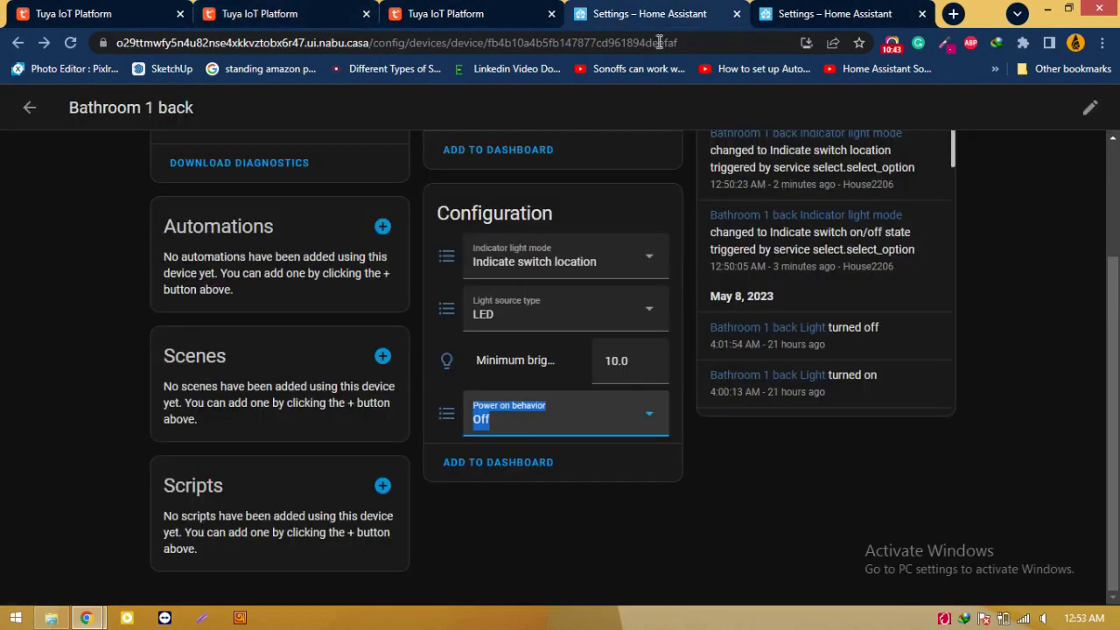
{"action": "left_click", "coordinate": [813, 13]}
{"action": "left_click", "coordinate": [416, 489]}
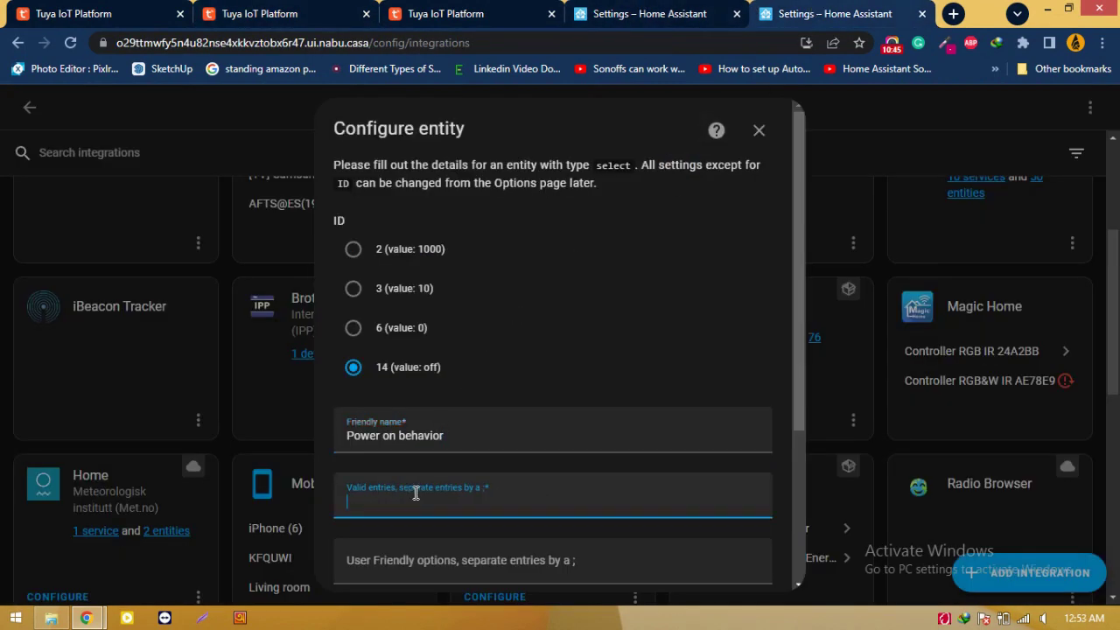
{"action": "type", "text": ";"}
Add "on;" from the relay_status range as the second valid entry.
{"action": "left_click", "coordinate": [351, 10]}
{"action": "left_click", "coordinate": [441, 13]}
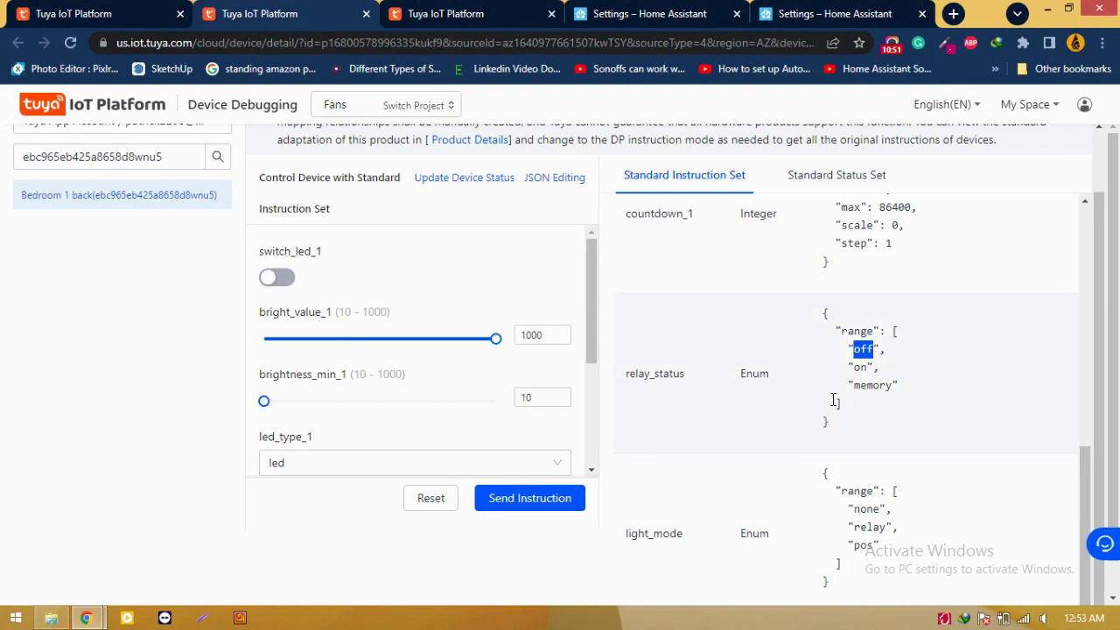
{"action": "double_click", "coordinate": [861, 368]}
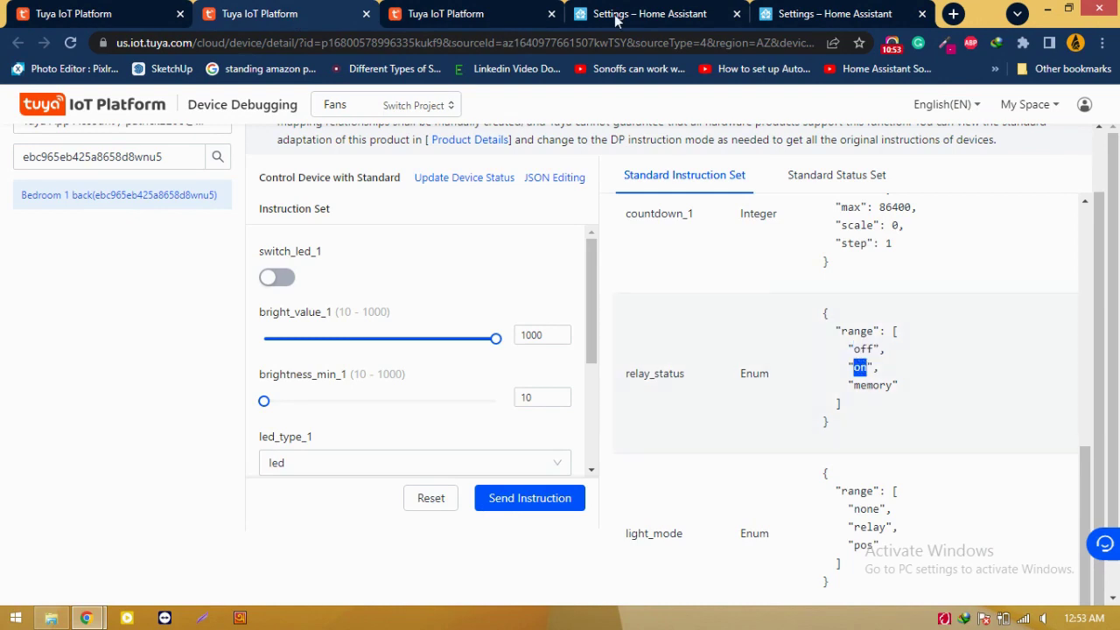
{"action": "left_click", "coordinate": [649, 10]}
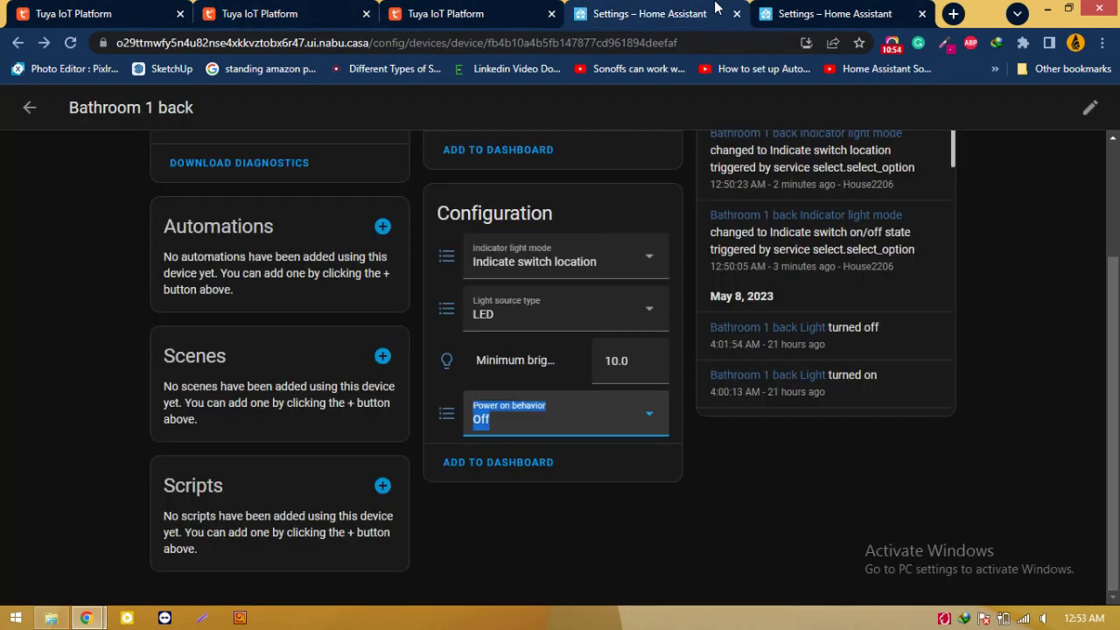
{"action": "left_click", "coordinate": [827, 10]}
{"action": "left_click", "coordinate": [382, 506]}
{"action": "type", "text": ";on;"}
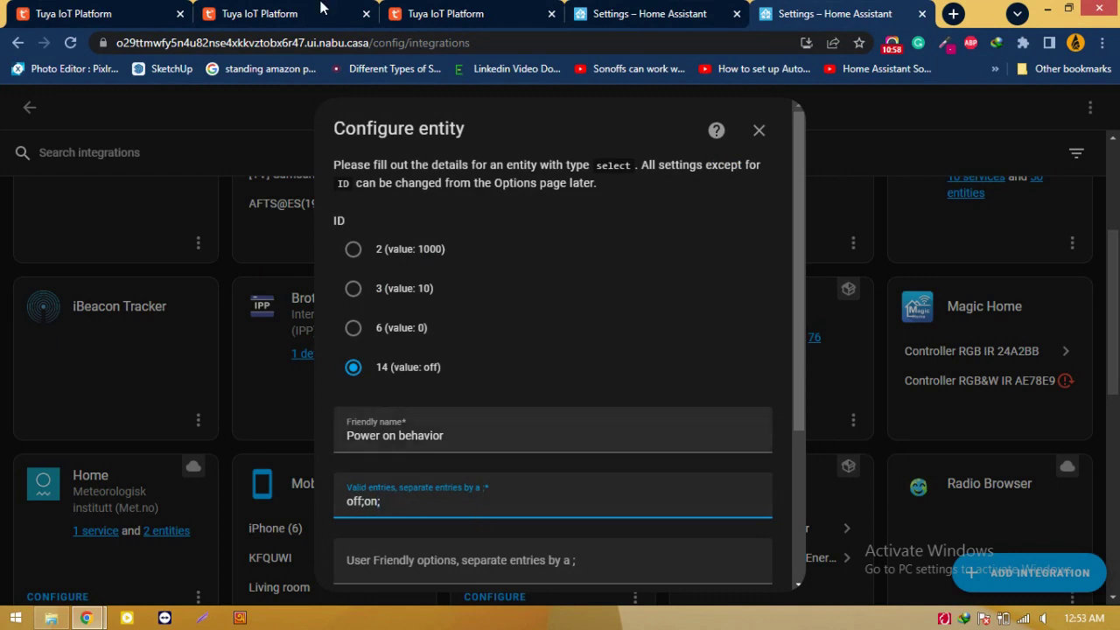
Copy "memory" from the relay_status range and append it so the valid entries read off;on;memory.
{"action": "left_click", "coordinate": [260, 13]}
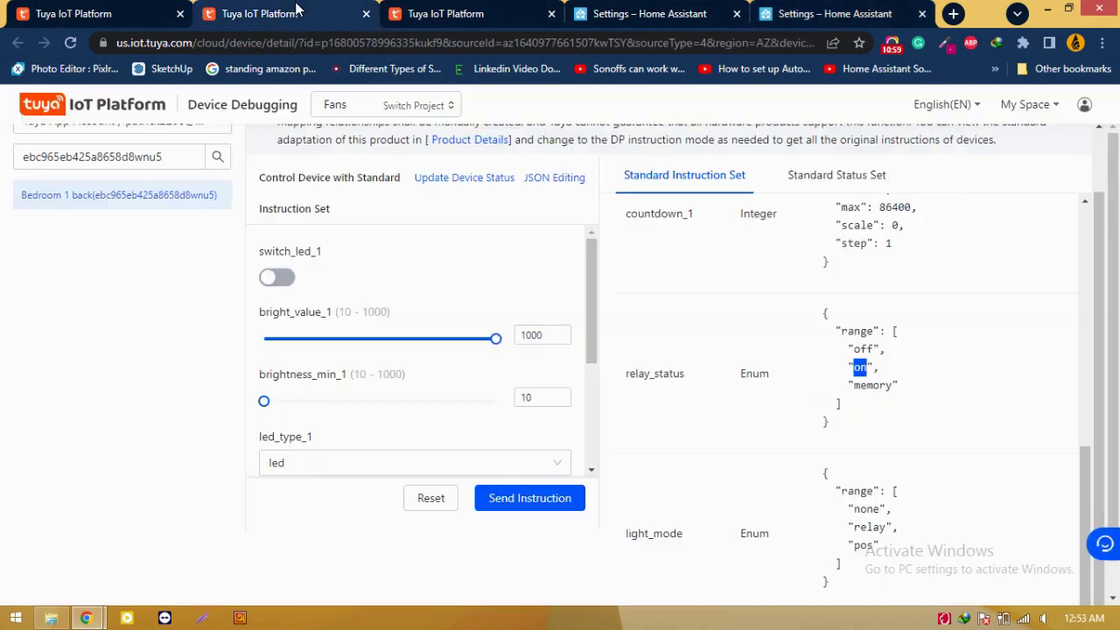
{"action": "double_click", "coordinate": [874, 385]}
{"action": "key", "text": "ctrl+c"}
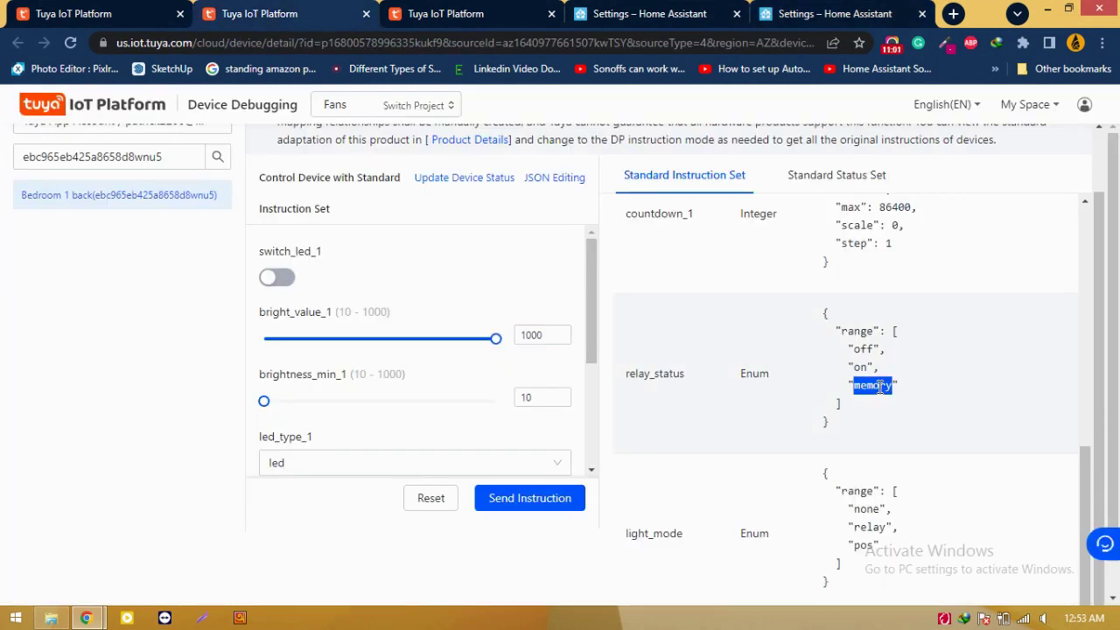
{"action": "left_click", "coordinate": [796, 12]}
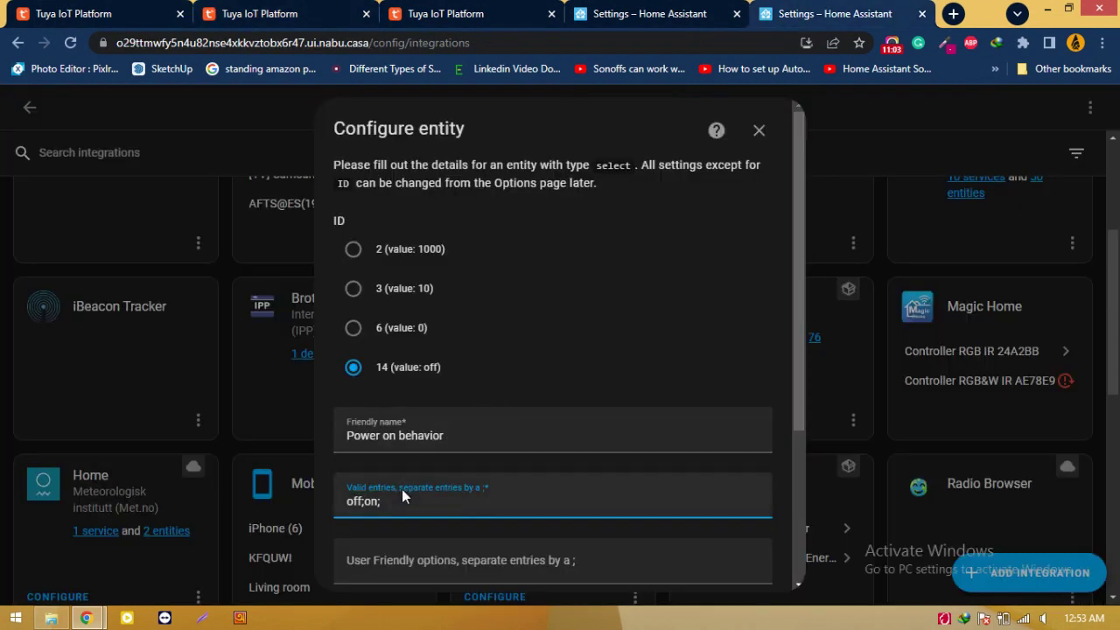
{"action": "key", "text": "ctrl+v"}
Set the user-friendly options to Off;On;Remember last state, following Bathroom 1 back's power on behavior choices.
{"action": "left_click", "coordinate": [665, 13]}
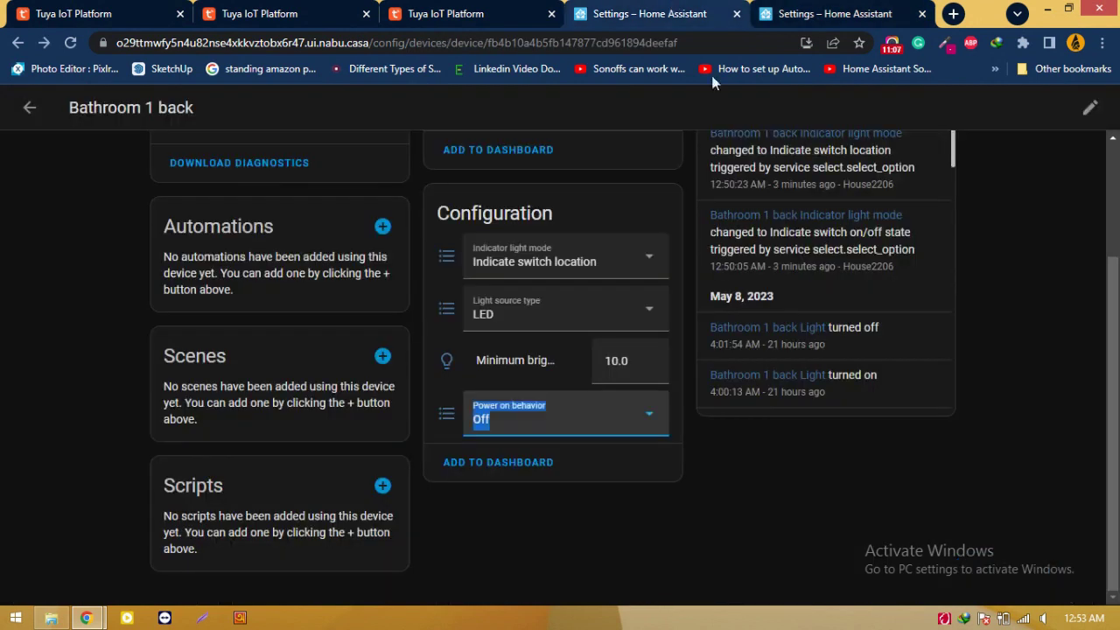
{"action": "left_click", "coordinate": [517, 431]}
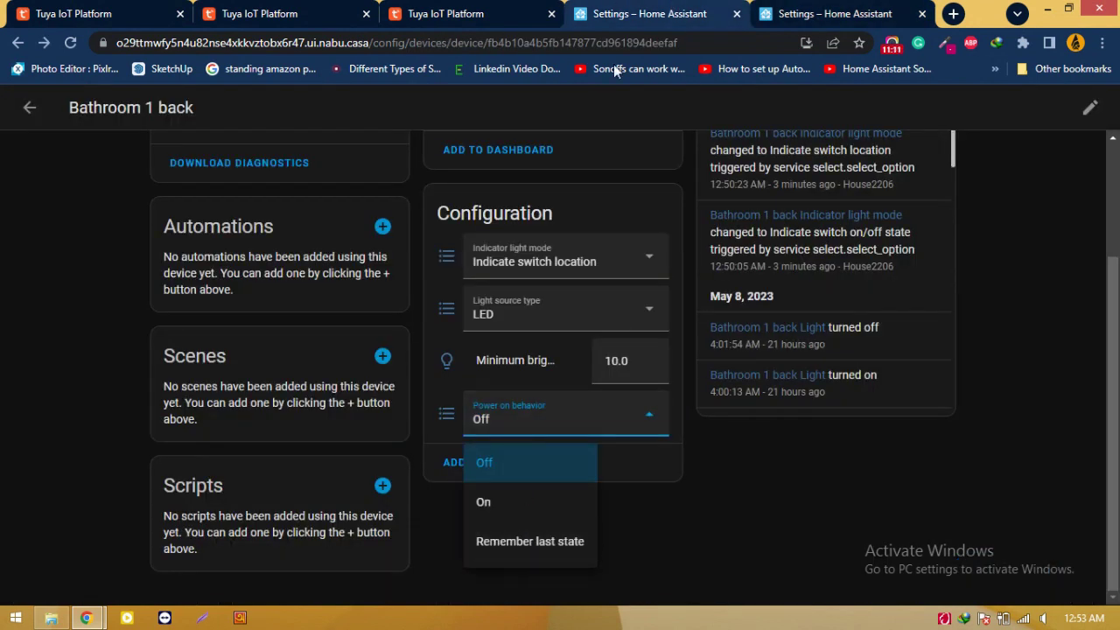
{"action": "left_click", "coordinate": [854, 7]}
{"action": "scroll", "coordinate": [486, 354], "scroll_direction": "down", "scroll_amount": 3}
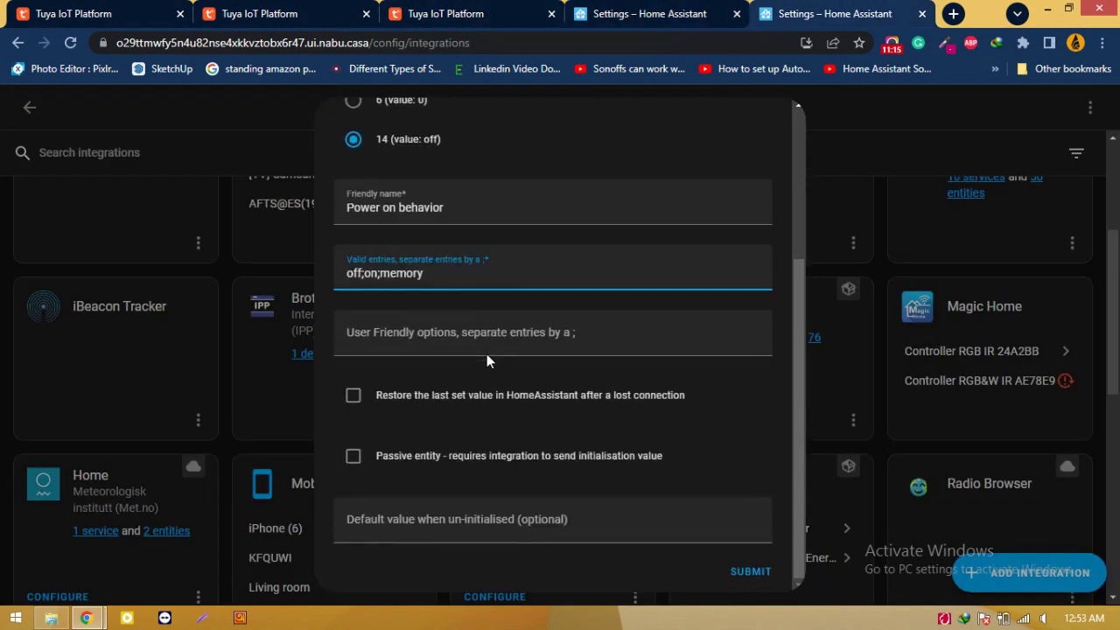
{"action": "left_click", "coordinate": [394, 335]}
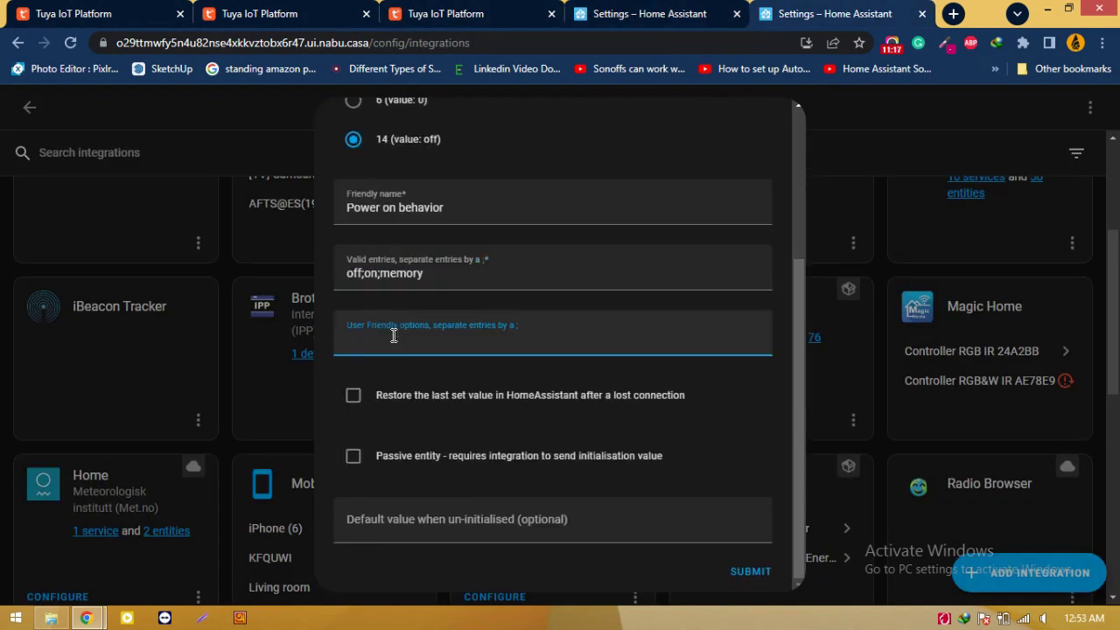
{"action": "type", "text": "Off;On;Remember"}
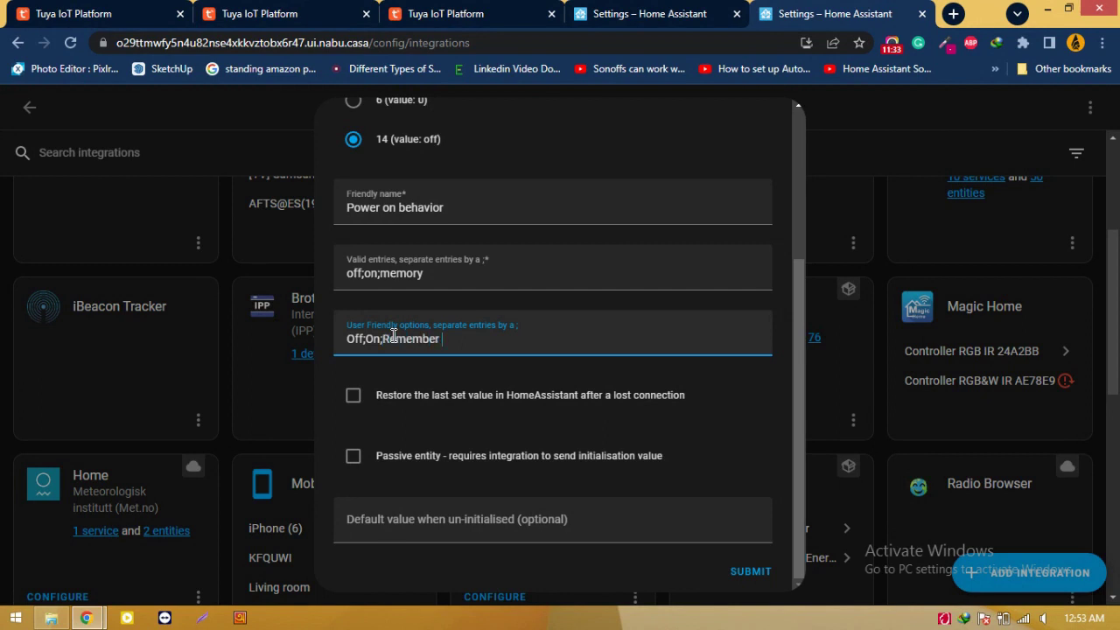
{"action": "type", "text": " t"}
{"action": "key", "text": "BackSpace"}
{"action": "key", "text": "BackSpace"}
{"action": "type", "text": "ls"}
{"action": "type", "text": "ast"}
{"action": "type", "text": " state"}
{"action": "scroll", "coordinate": [455, 270], "scroll_direction": "up", "scroll_amount": 1}
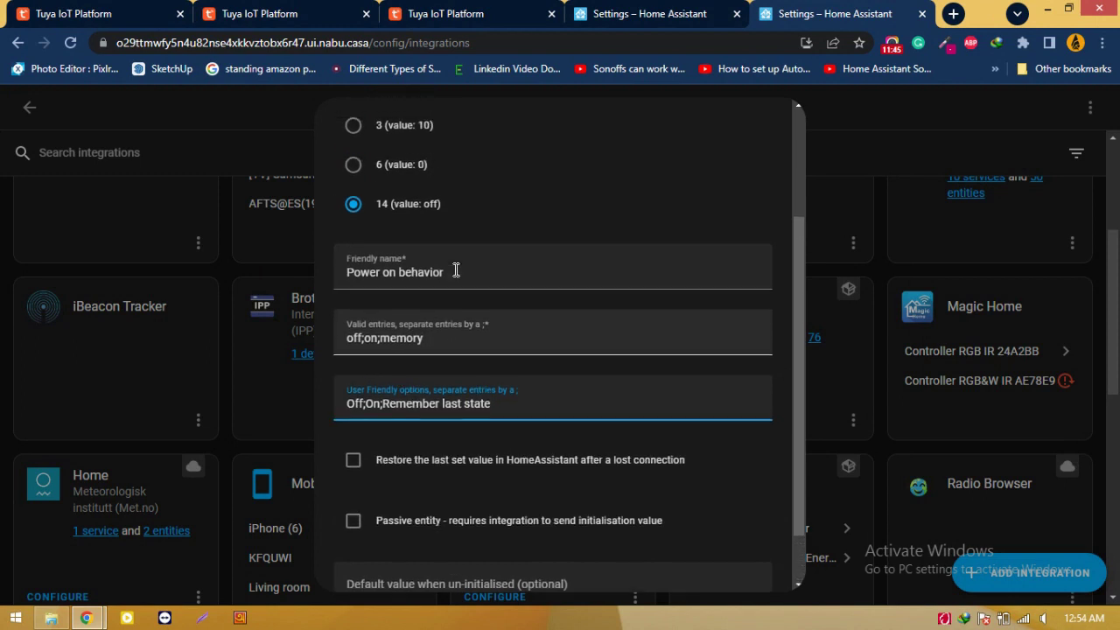
{"action": "scroll", "coordinate": [548, 240], "scroll_direction": "down", "scroll_amount": 1}
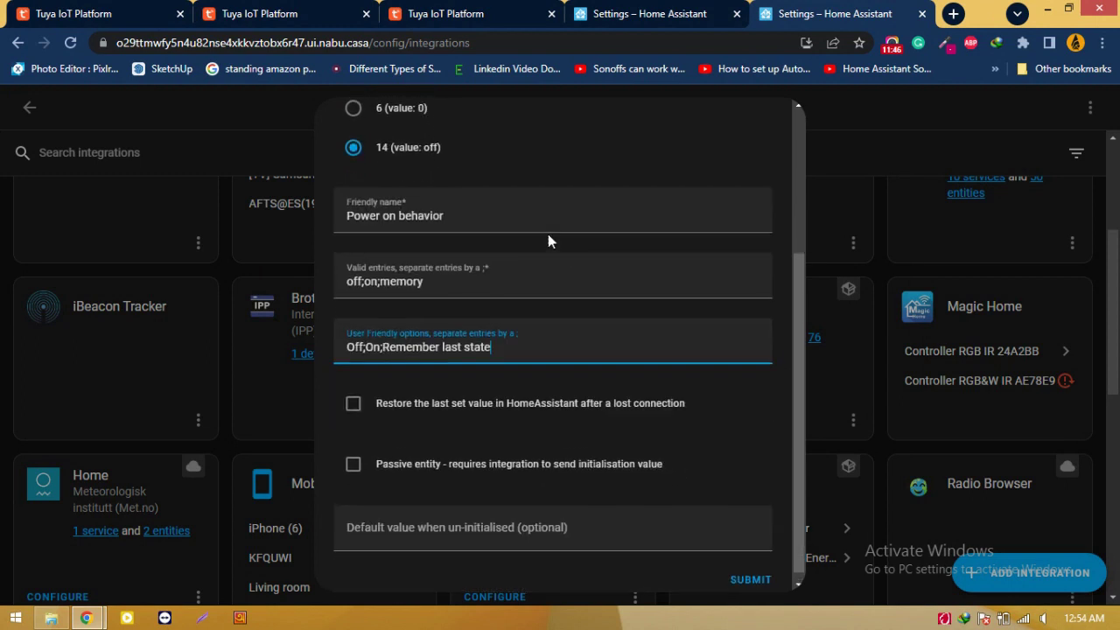
Submit the power on behavior entity and turn off "Do not add any more entities".
{"action": "left_click", "coordinate": [751, 570]}
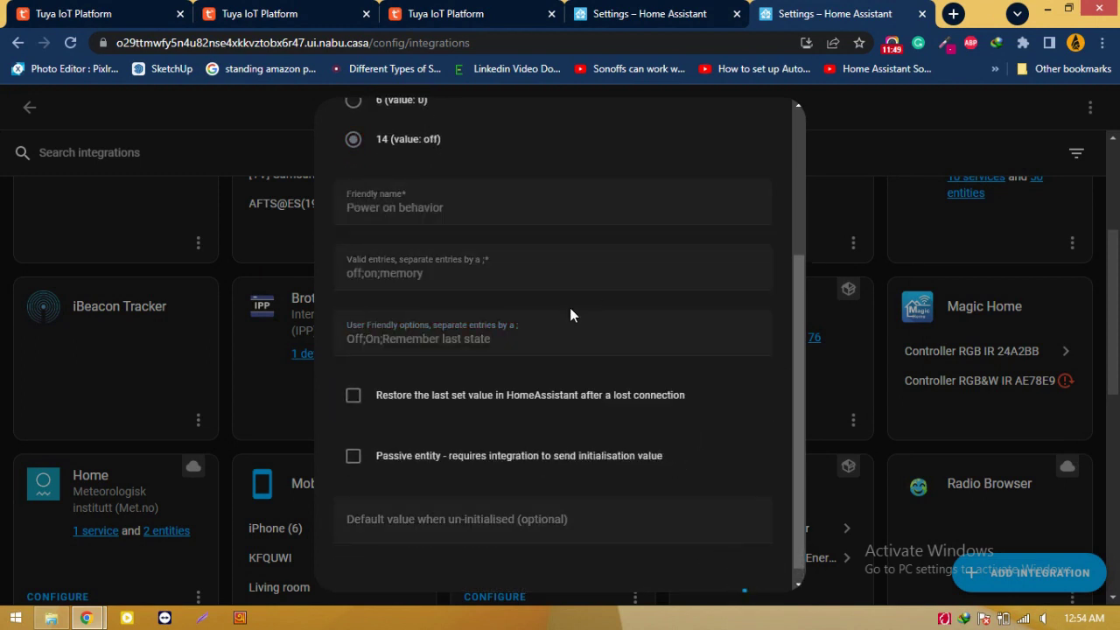
{"action": "left_click", "coordinate": [434, 399]}
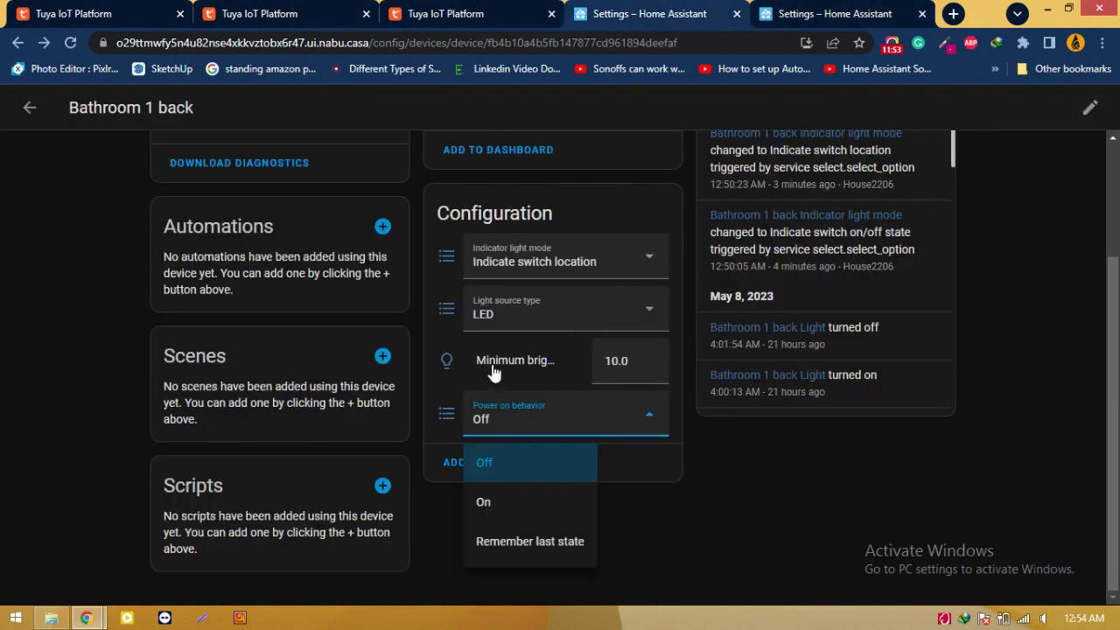
Select the "Minimum brightness" label text in Bathroom 1 back's details and start a new entity on the number platform.
{"action": "left_click", "coordinate": [492, 371]}
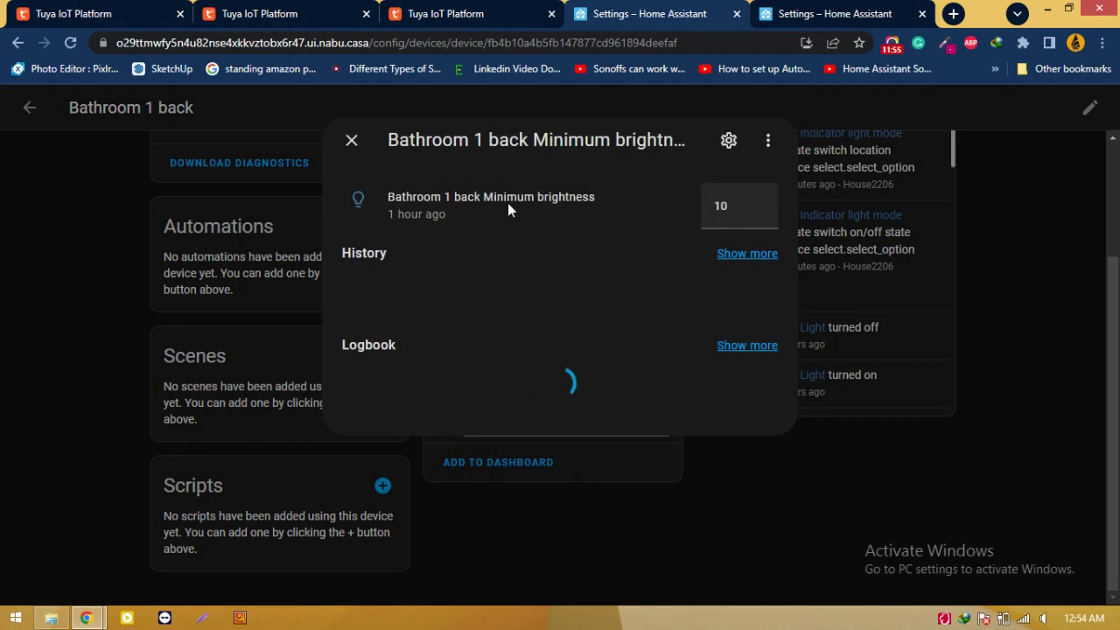
{"action": "left_click_drag", "start_coordinate": [483, 197], "coordinate": [573, 196]}
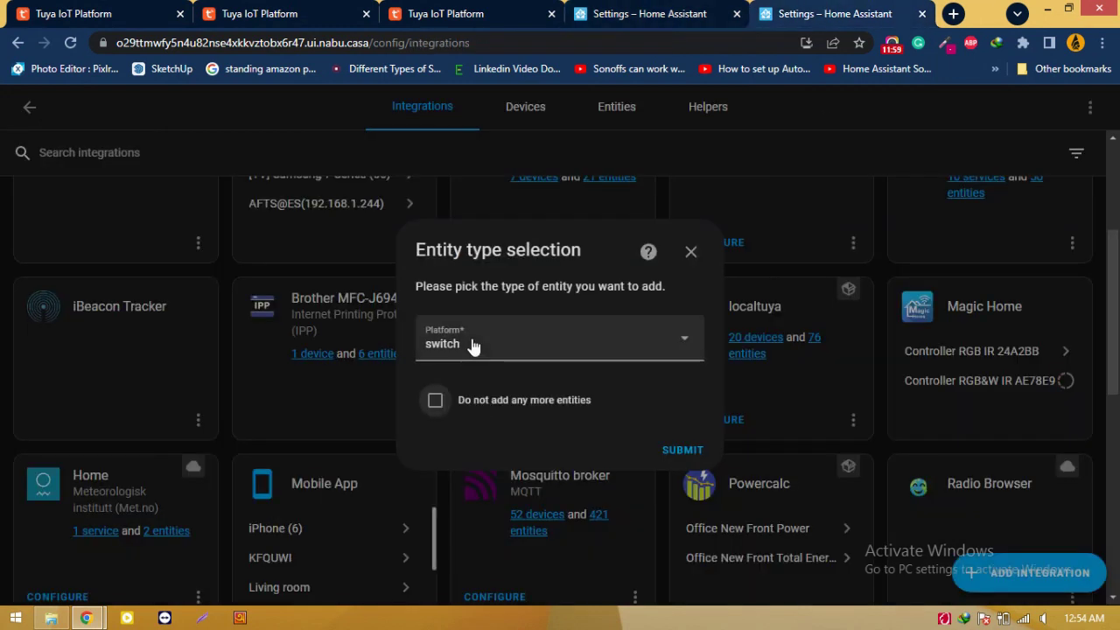
{"action": "left_click", "coordinate": [472, 345]}
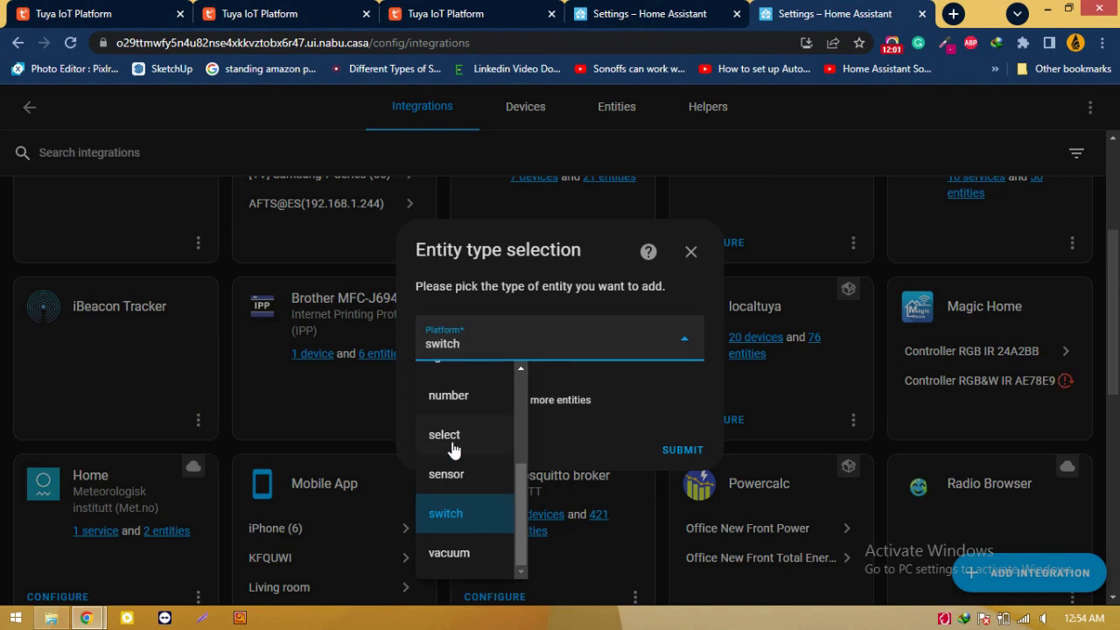
{"action": "left_click", "coordinate": [456, 399]}
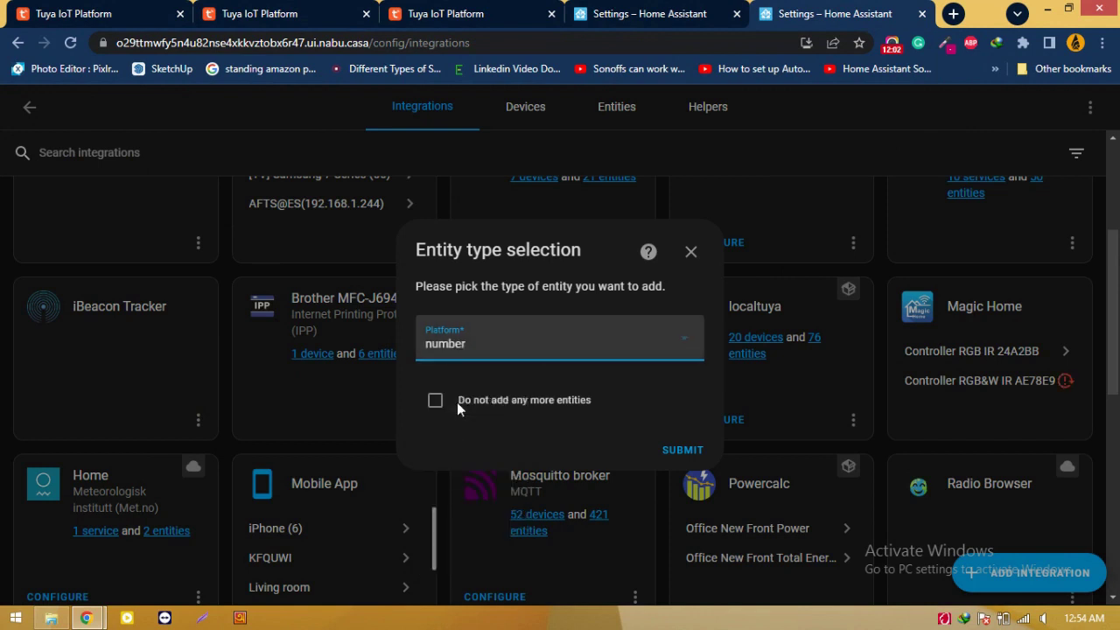
{"action": "left_click", "coordinate": [682, 450]}
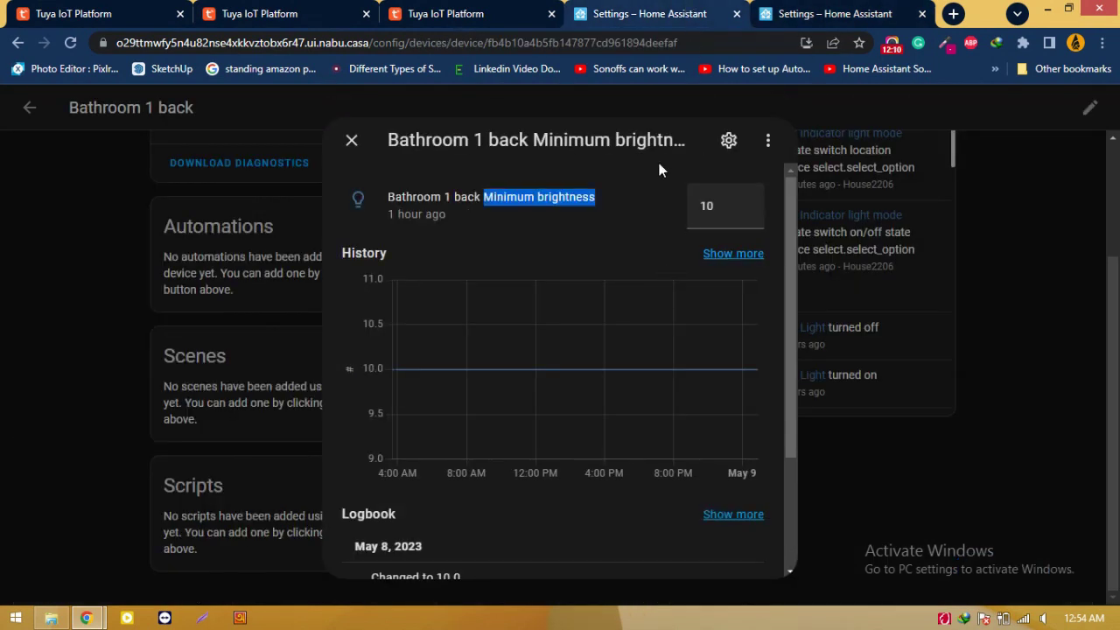
Close Bathroom 1 back's minimum brightness details and set the number entity's friendly name to "Minimum brightness".
{"action": "left_click", "coordinate": [350, 141]}
{"action": "scroll", "coordinate": [528, 442], "scroll_direction": "up", "scroll_amount": 1}
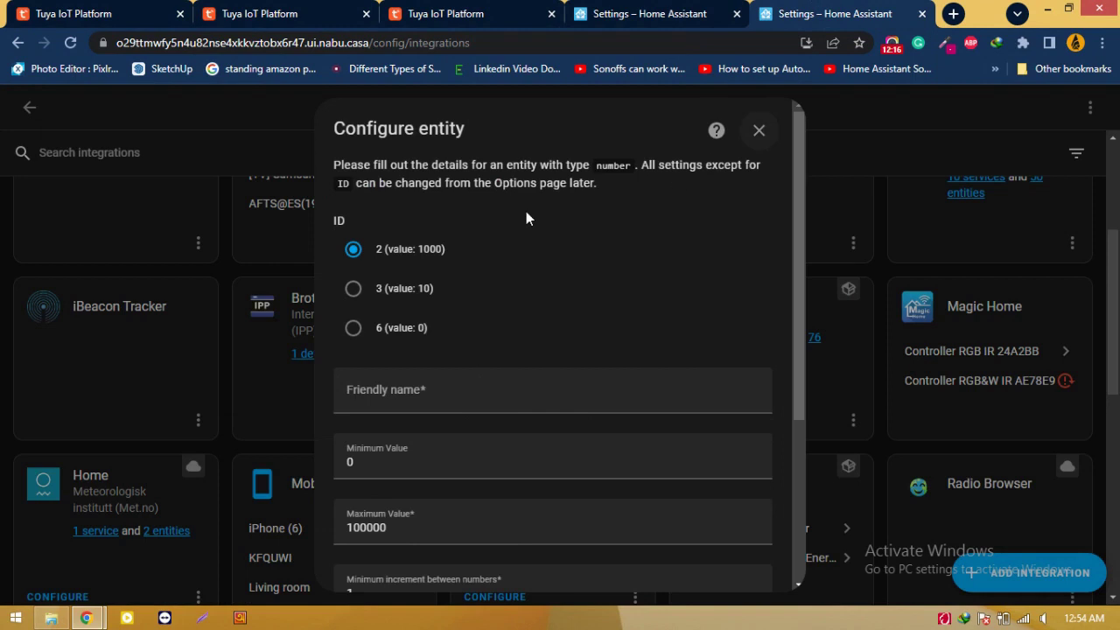
{"action": "left_click", "coordinate": [425, 395]}
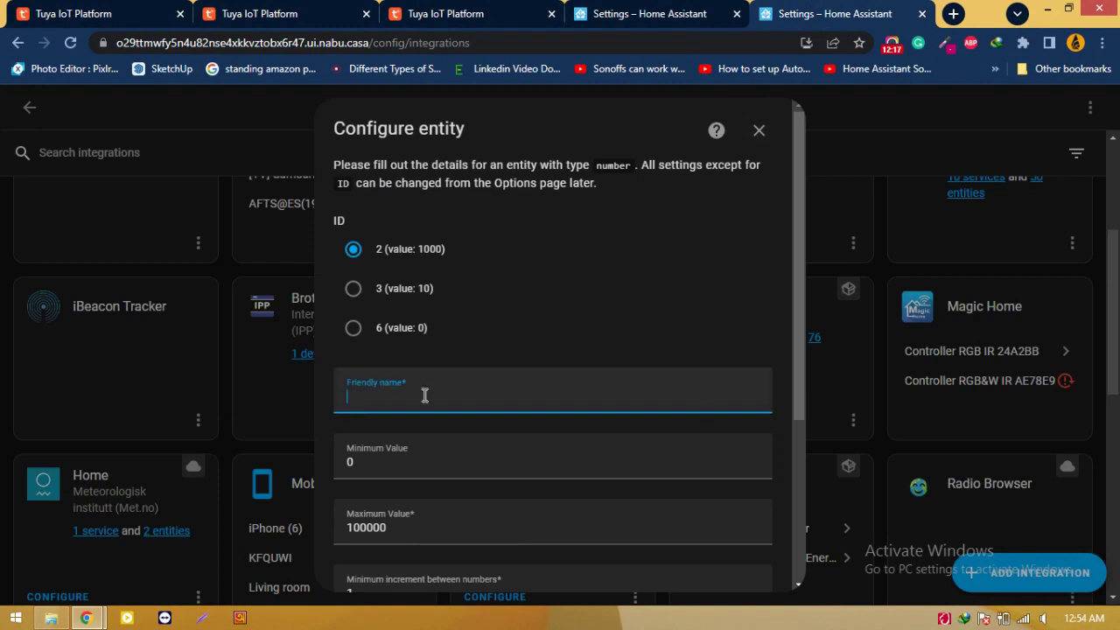
{"action": "type", "text": "Minimum brightness"}
Set the number entity's minimum value to 10, checking it against Bathroom 1 back's minimum brightness field.
{"action": "left_click_drag", "start_coordinate": [376, 461], "coordinate": [313, 472]}
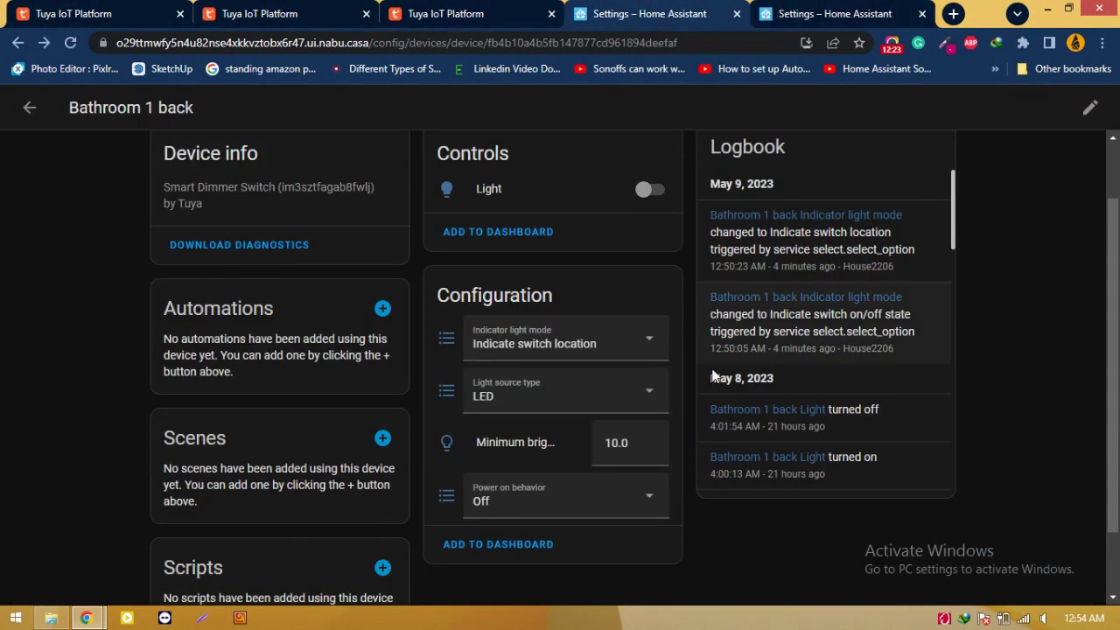
{"action": "left_click", "coordinate": [617, 443]}
{"action": "key", "text": "ctrl+a"}
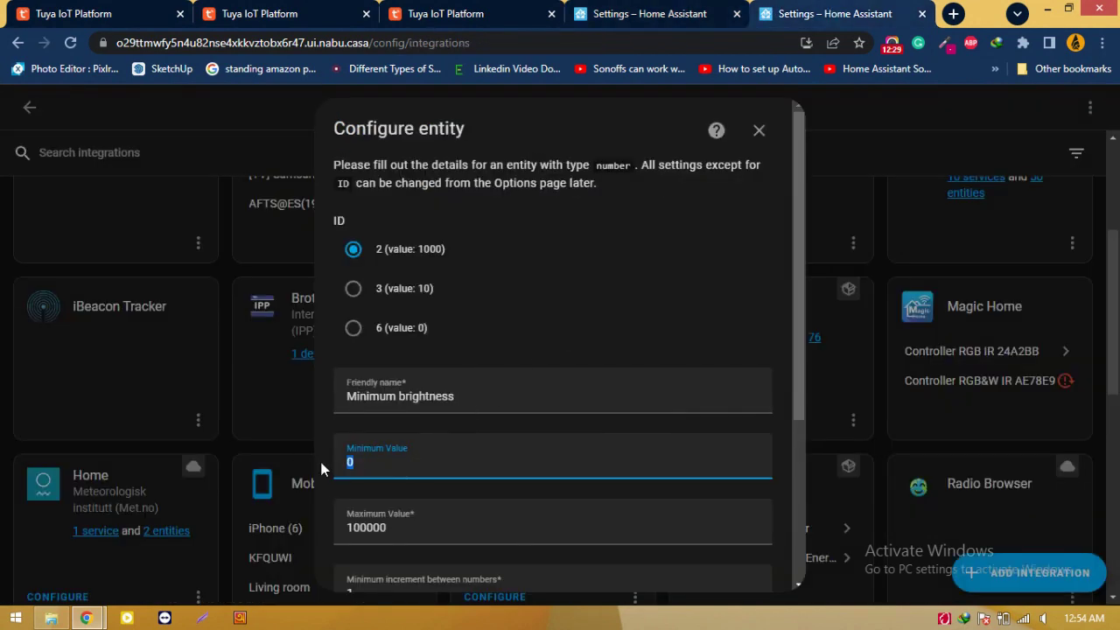
{"action": "type", "text": "10"}
Check the minimum, maximum and step values of brightness_min_1 in Tuya's standard instruction set.
{"action": "left_click", "coordinate": [326, 11]}
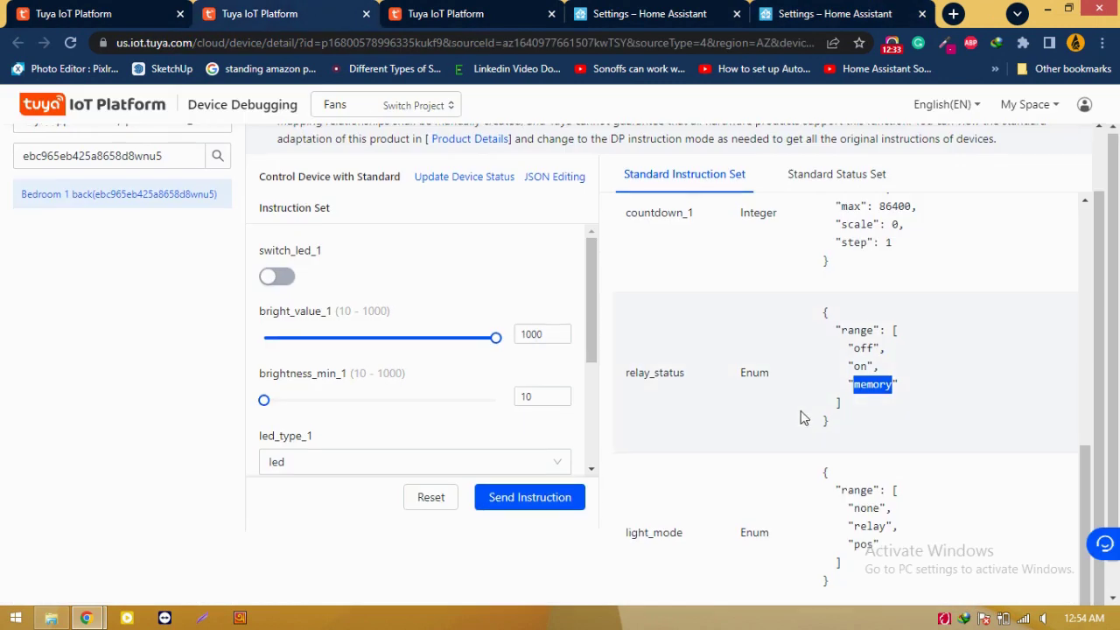
{"action": "scroll", "coordinate": [803, 418], "scroll_direction": "down", "scroll_amount": 1}
{"action": "scroll", "coordinate": [803, 417], "scroll_direction": "up", "scroll_amount": 1}
{"action": "scroll", "coordinate": [803, 417], "scroll_direction": "down", "scroll_amount": 1}
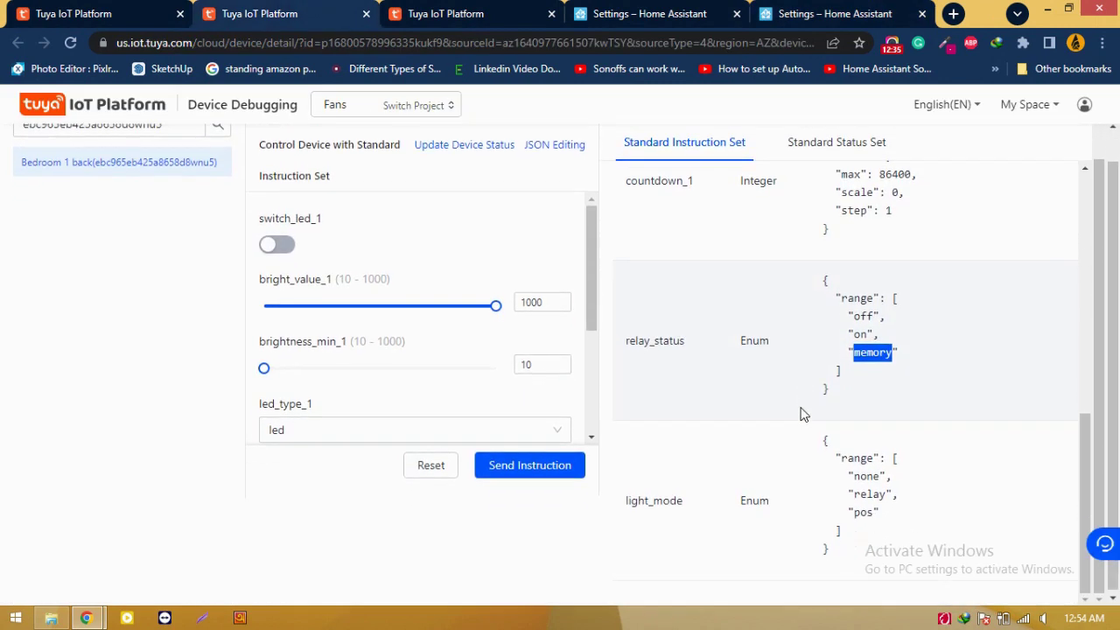
{"action": "left_click", "coordinate": [740, 417]}
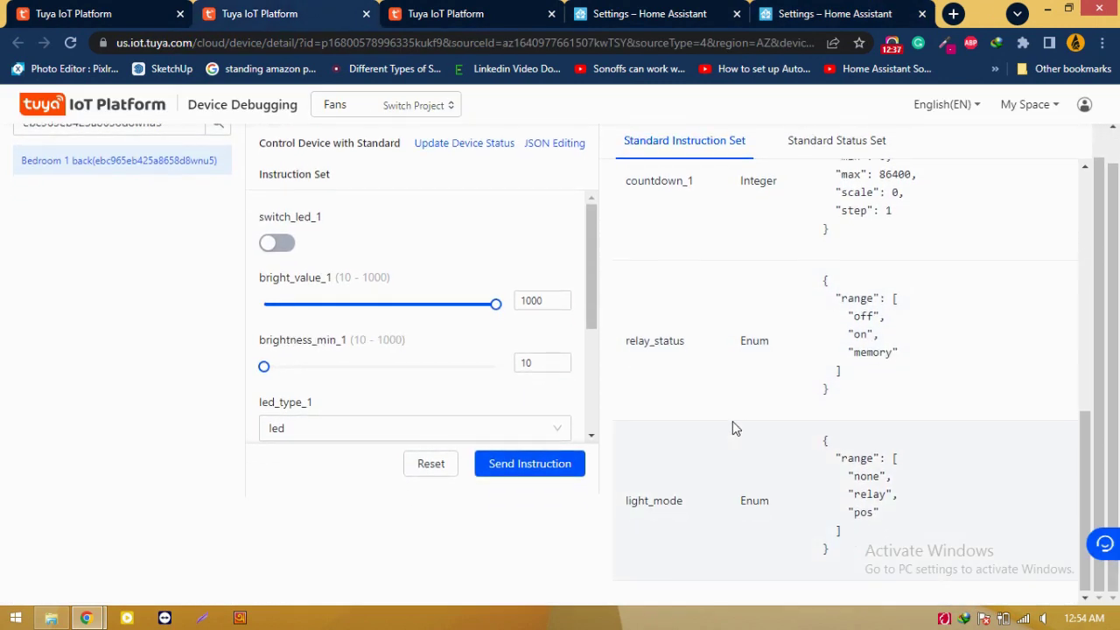
{"action": "scroll", "coordinate": [732, 421], "scroll_direction": "up", "scroll_amount": 6}
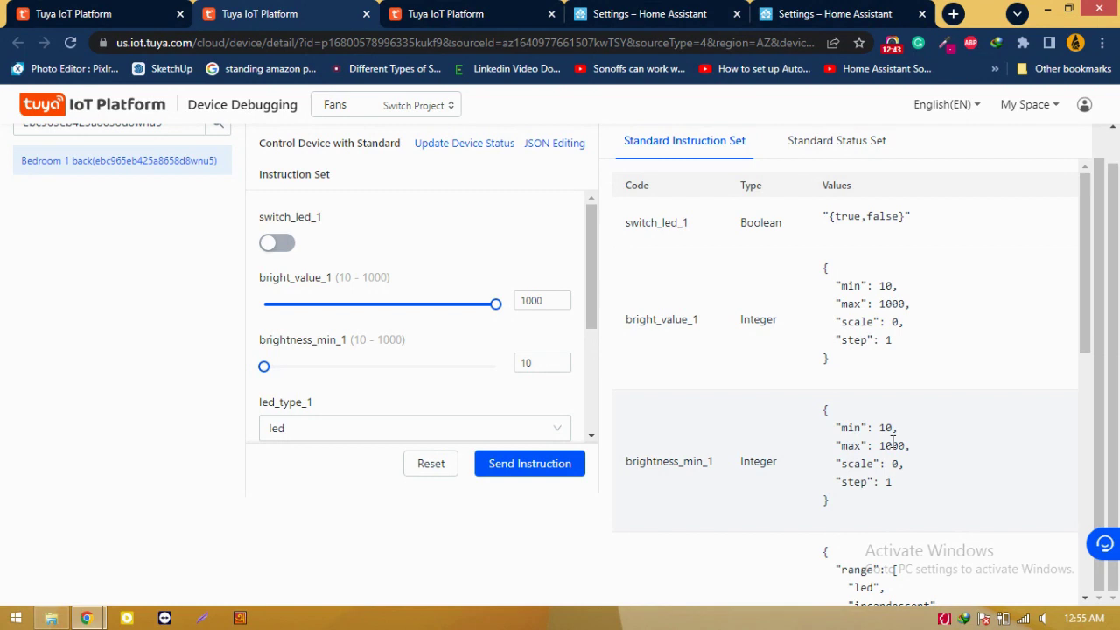
Set the "Minimum brightness" number entity's maximum value to 1000 in localtuya's entity configuration.
{"action": "left_click", "coordinate": [831, 13]}
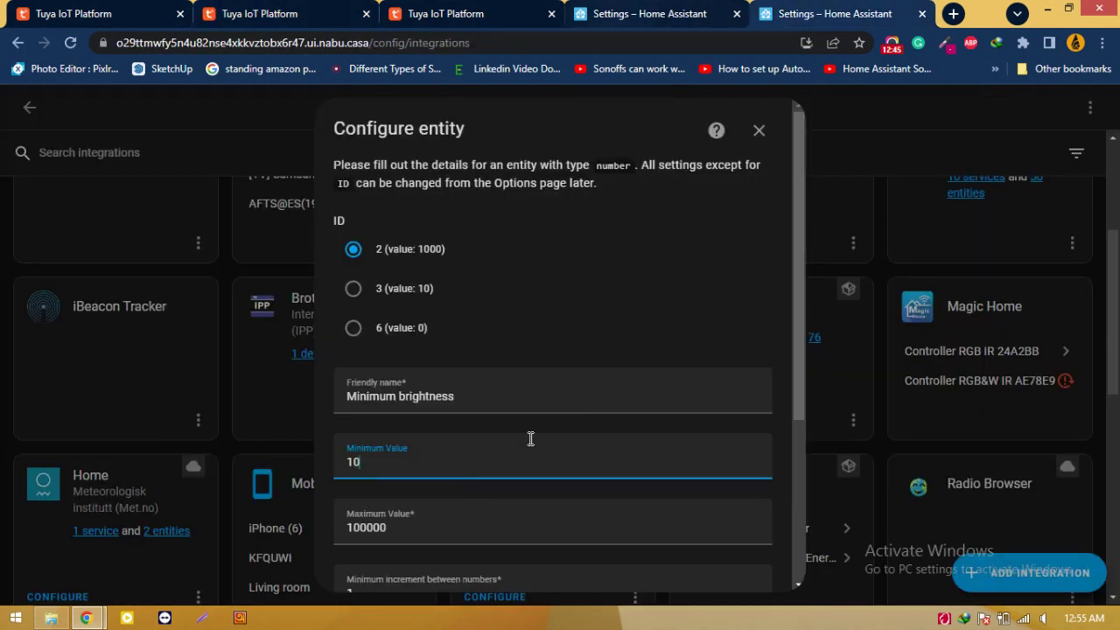
{"action": "left_click_drag", "start_coordinate": [394, 524], "coordinate": [314, 525]}
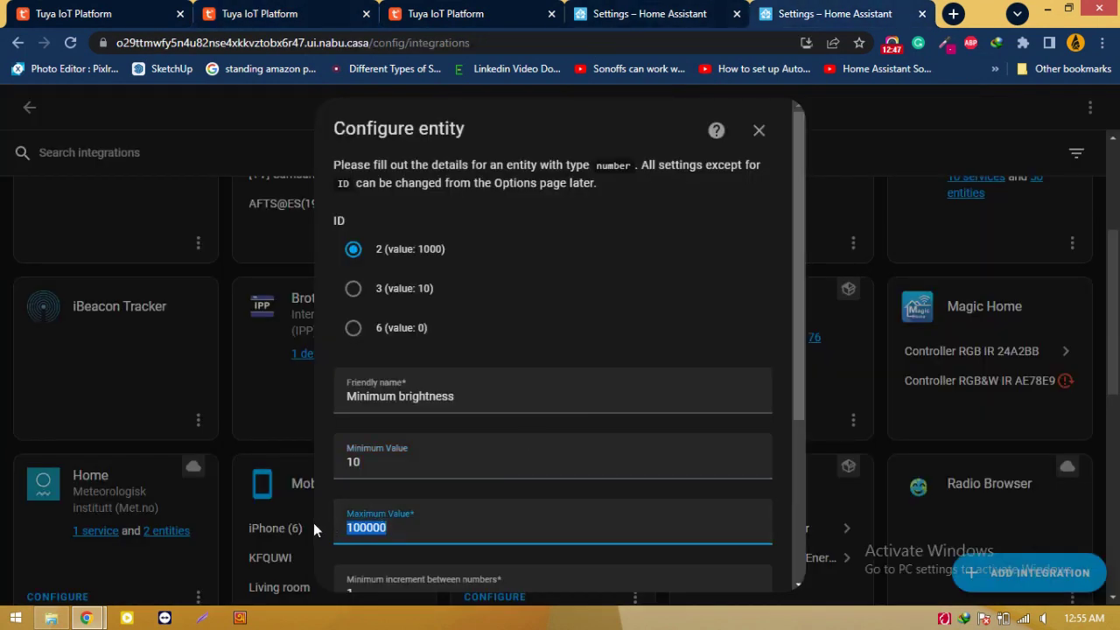
{"action": "type", "text": "1000"}
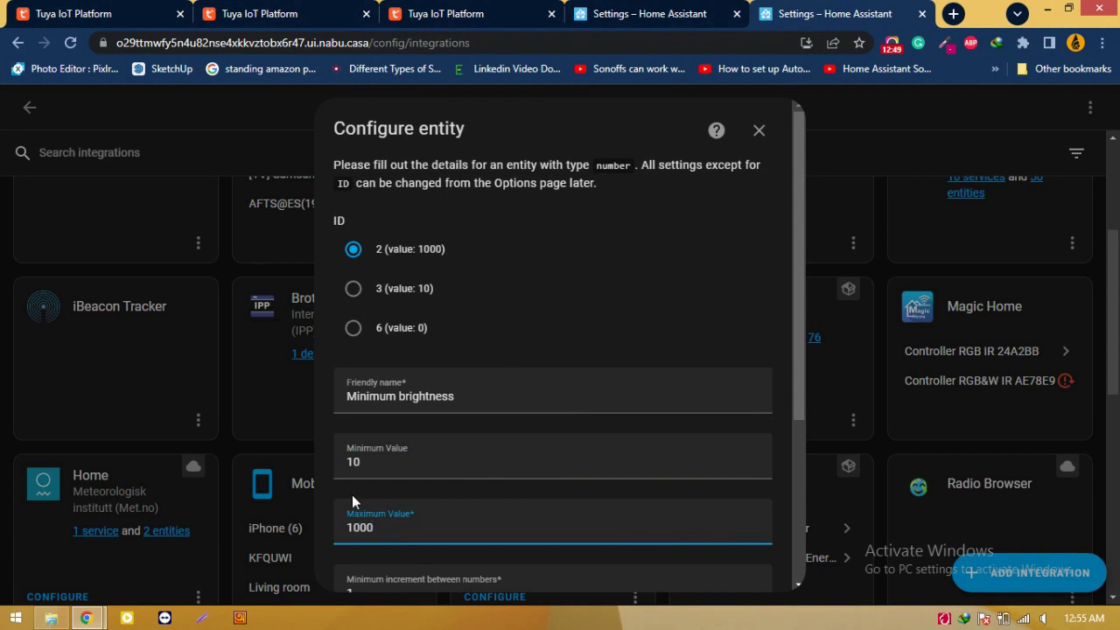
{"action": "scroll", "coordinate": [352, 494], "scroll_direction": "down", "scroll_amount": 3}
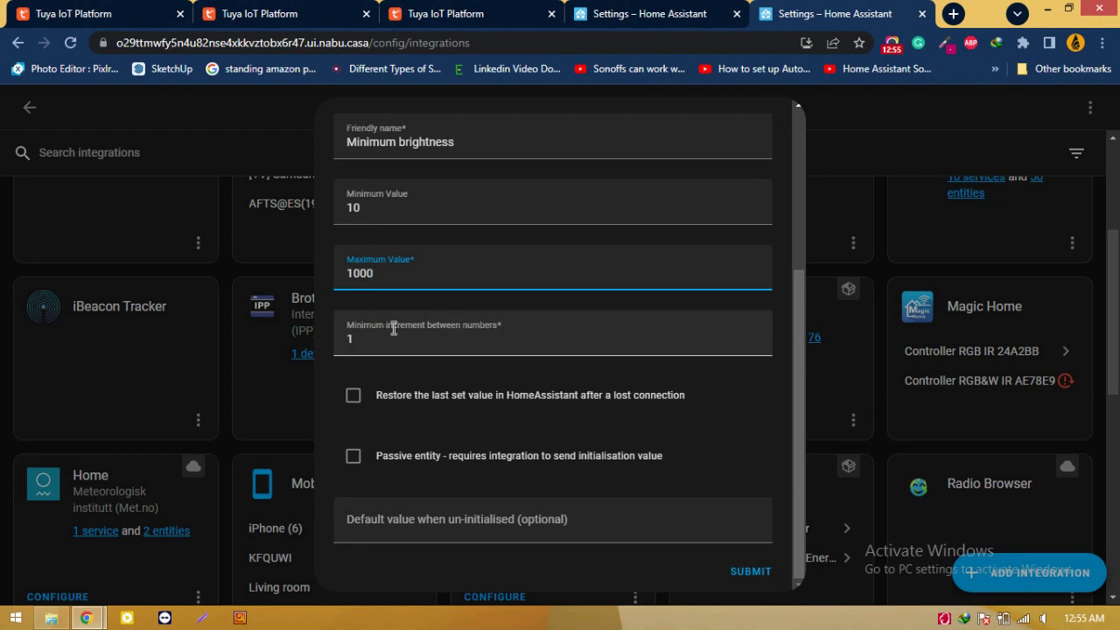
{"action": "scroll", "coordinate": [393, 327], "scroll_direction": "up", "scroll_amount": 2}
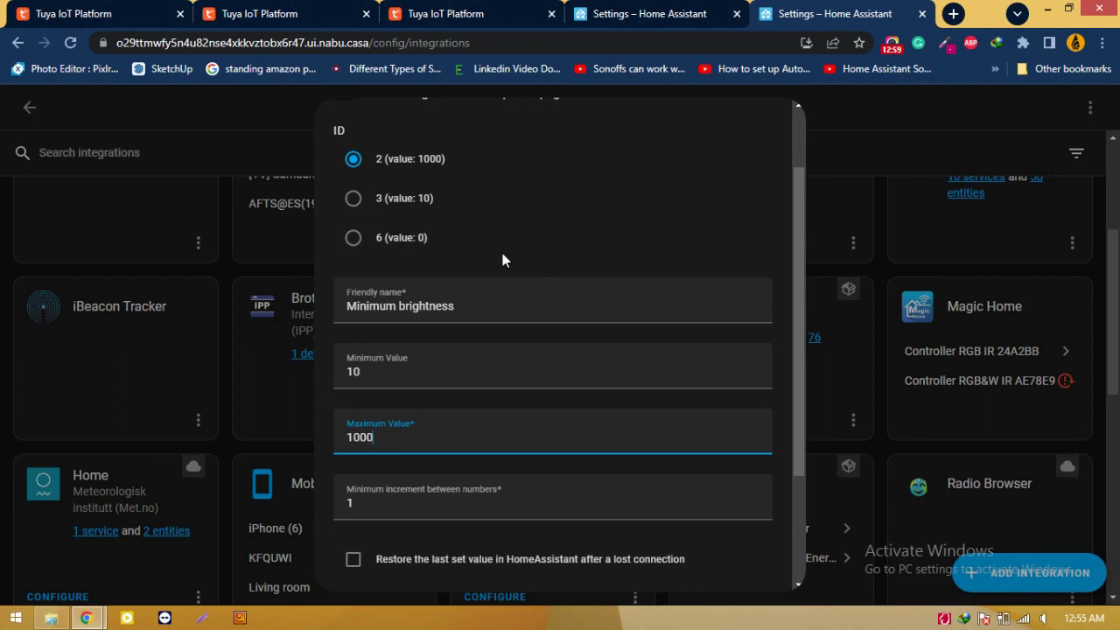
{"action": "left_click", "coordinate": [354, 201]}
{"action": "left_click", "coordinate": [487, 10]}
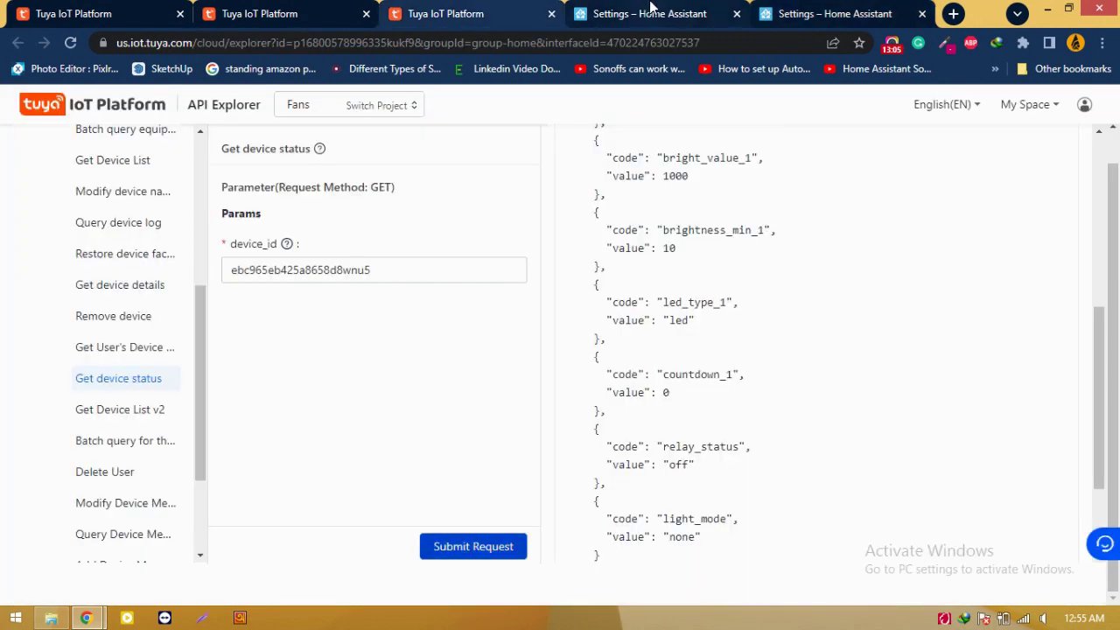
{"action": "scroll", "coordinate": [669, 248], "scroll_direction": "up", "scroll_amount": 3}
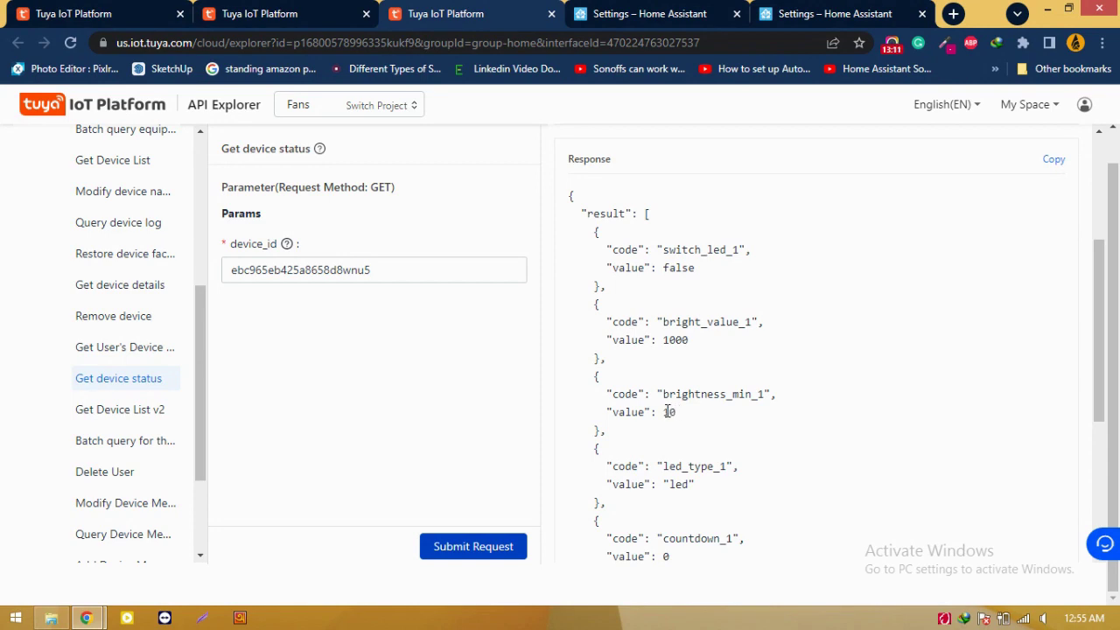
{"action": "left_click", "coordinate": [691, 13]}
{"action": "left_click", "coordinate": [817, 11]}
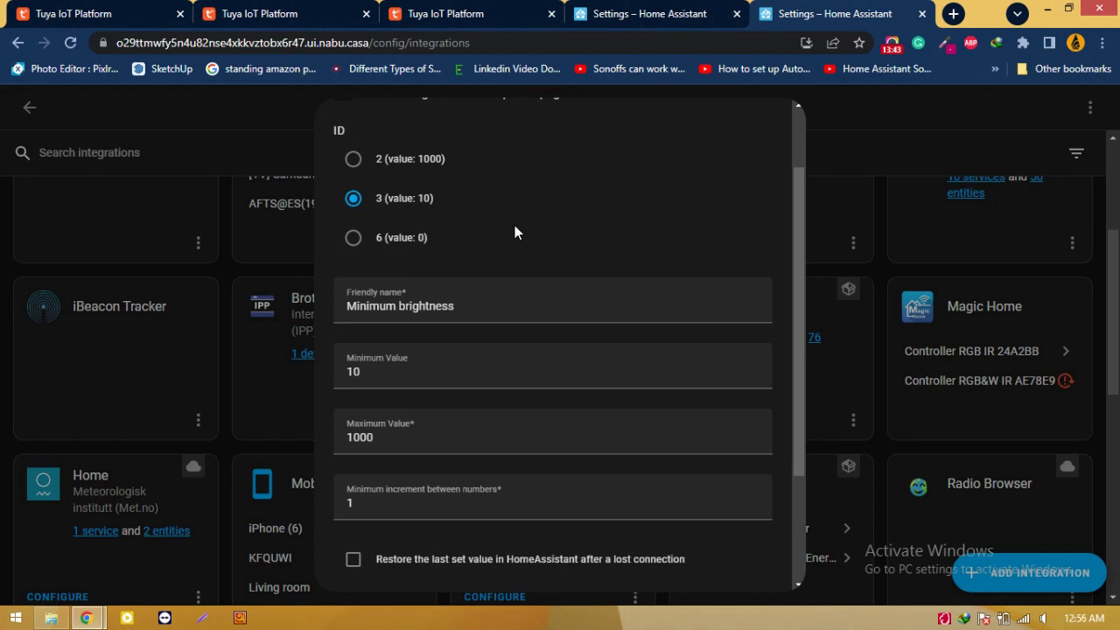
Submit the number entity's configuration and finish the localtuya device setup without adding any more entities.
{"action": "scroll", "coordinate": [514, 228], "scroll_direction": "down", "scroll_amount": 2}
{"action": "scroll", "coordinate": [475, 311], "scroll_direction": "up", "scroll_amount": 3}
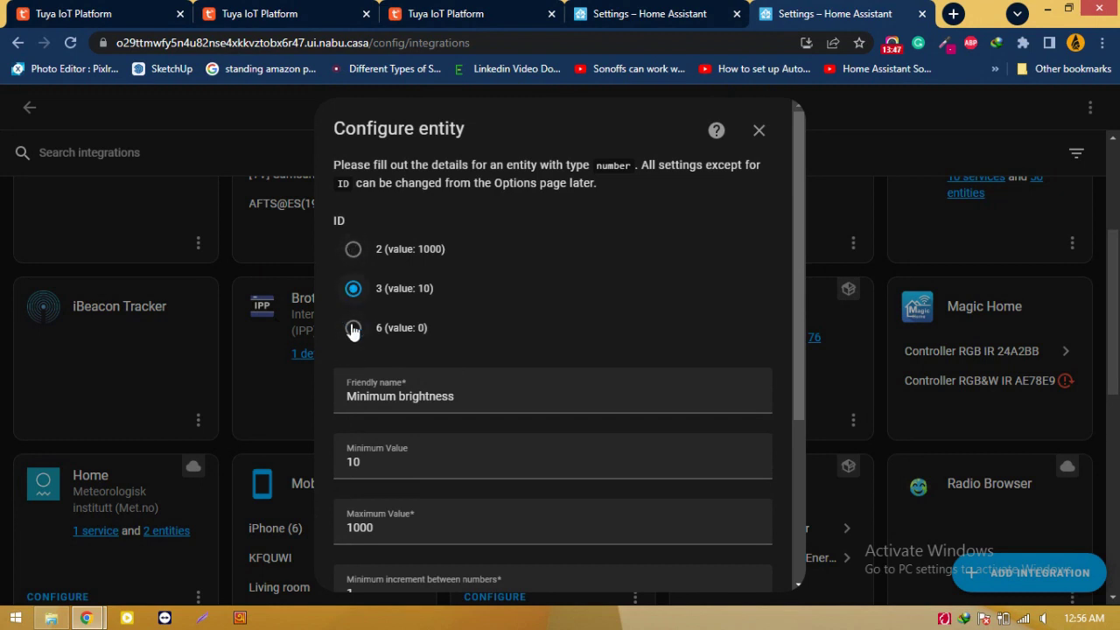
{"action": "scroll", "coordinate": [551, 285], "scroll_direction": "down", "scroll_amount": 3}
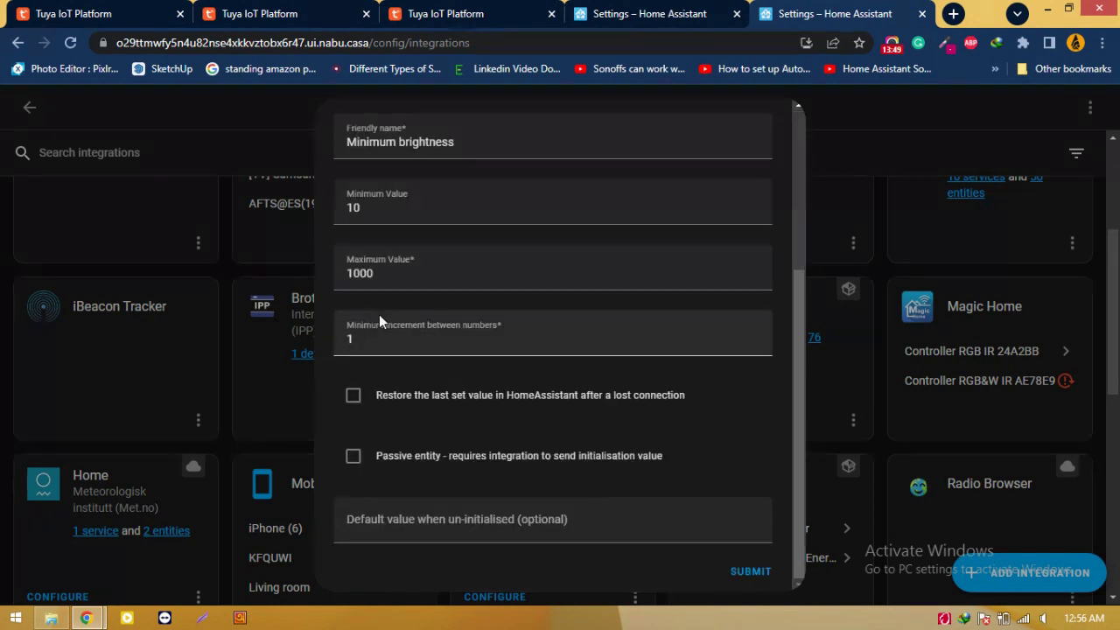
{"action": "left_click", "coordinate": [748, 573]}
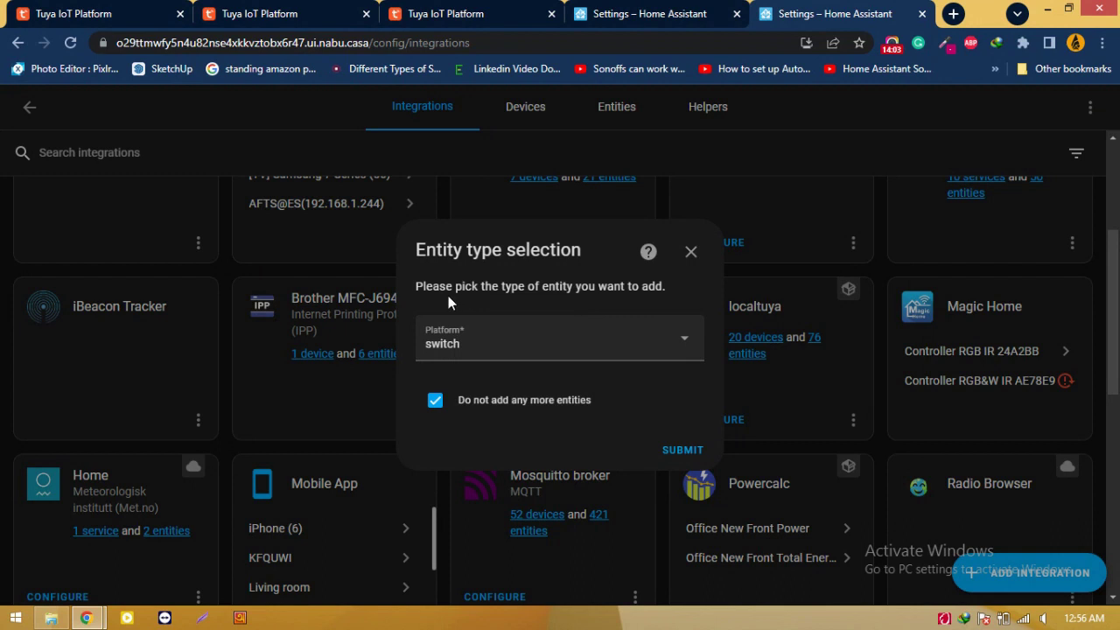
{"action": "left_click", "coordinate": [682, 451]}
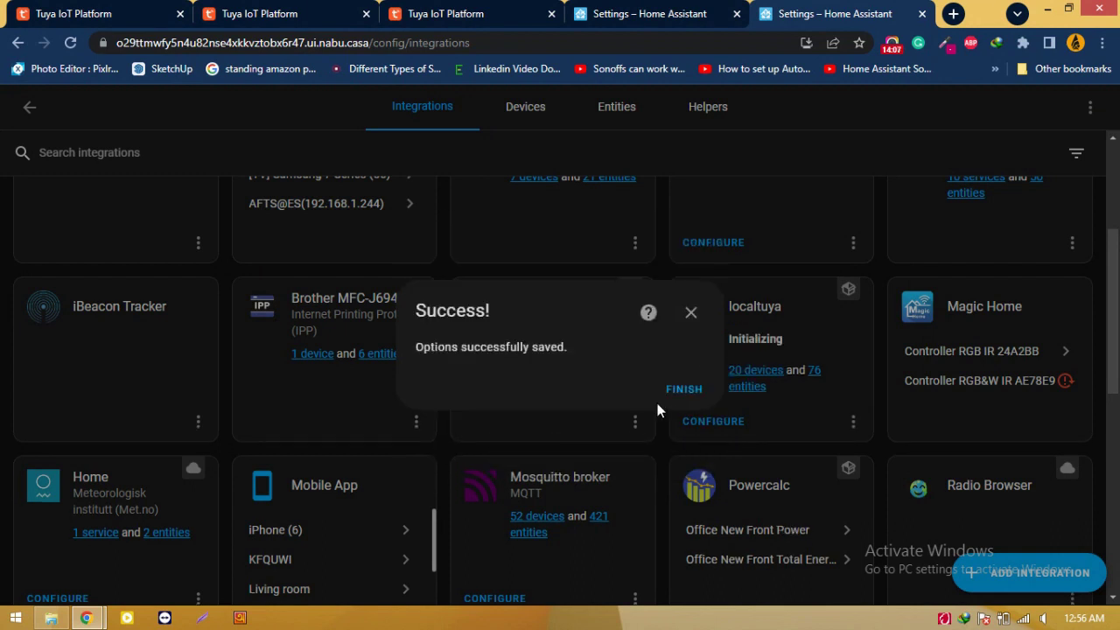
{"action": "left_click", "coordinate": [674, 392]}
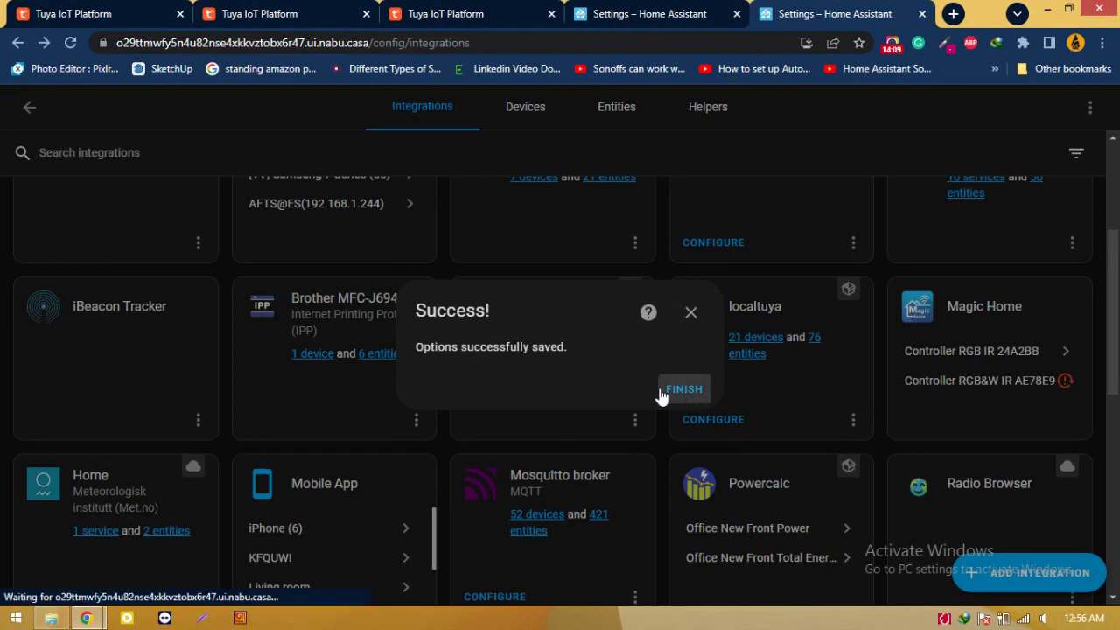
Open Bedroom 1 back from localtuya's device list and view its Light entity's details.
{"action": "left_click", "coordinate": [754, 341]}
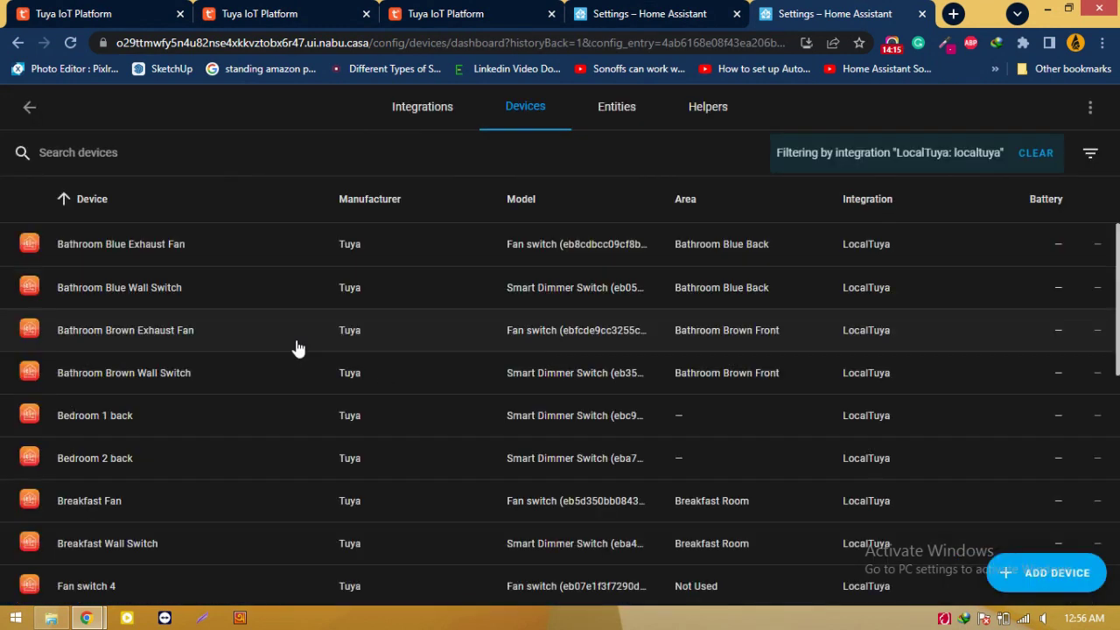
{"action": "left_click", "coordinate": [149, 424]}
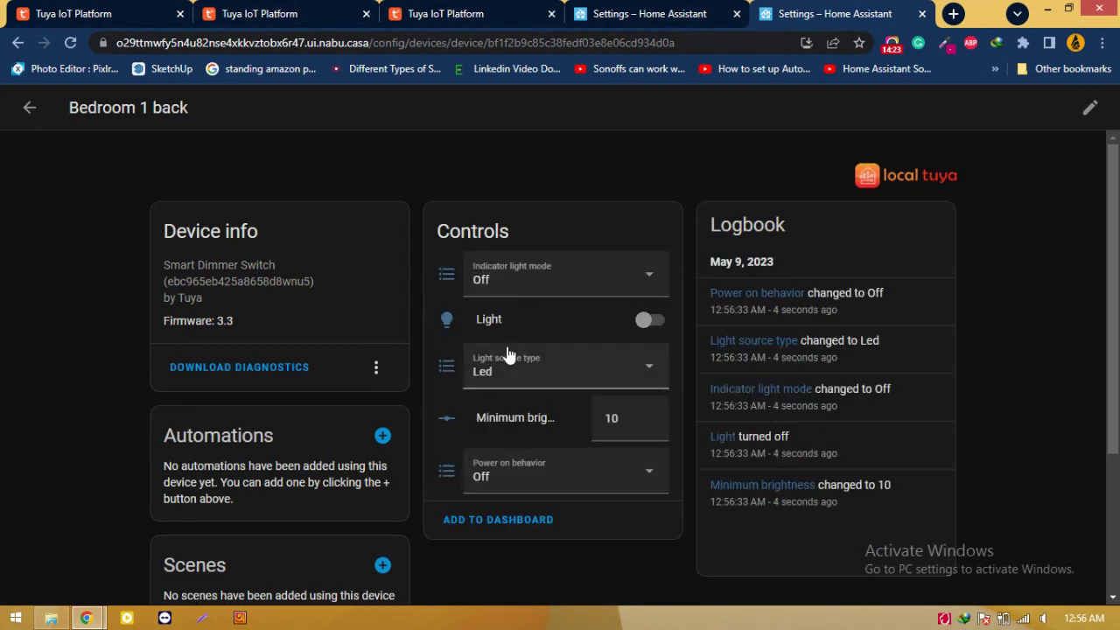
{"action": "left_click", "coordinate": [490, 318]}
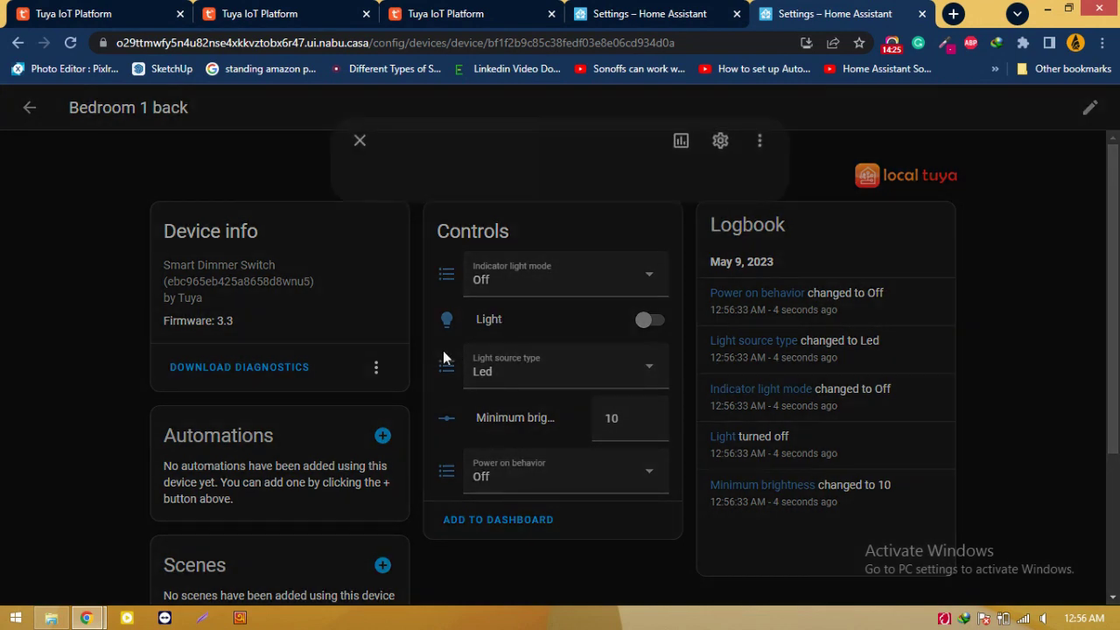
{"action": "left_click", "coordinate": [359, 140]}
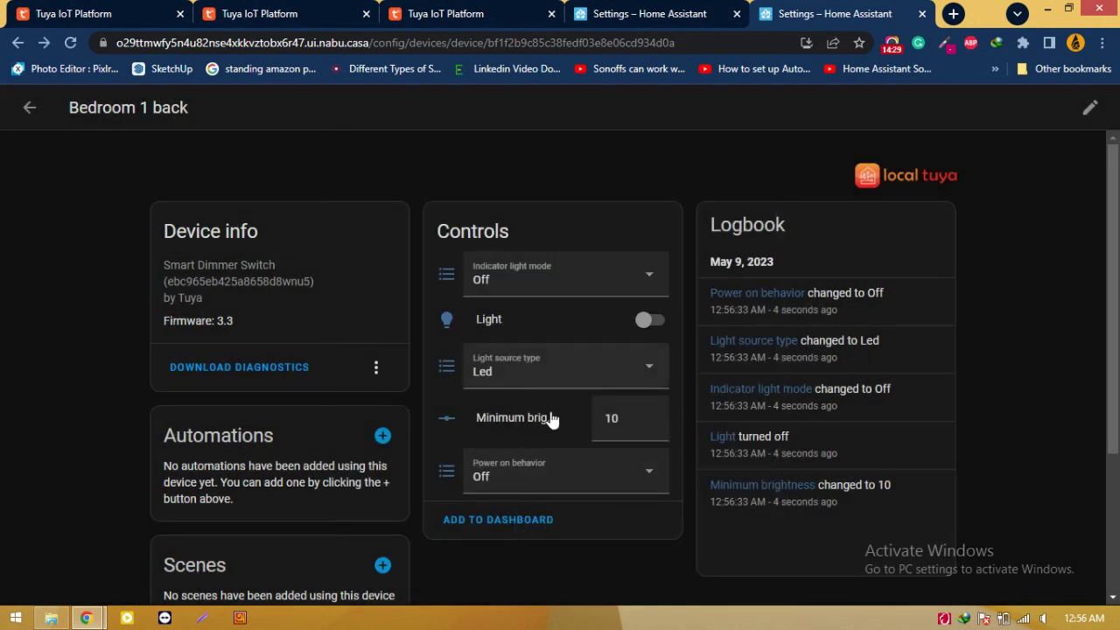
Set Bedroom 1 back's minimum brightness to 11 and check the options for power on behavior and indicator light mode.
{"action": "left_click", "coordinate": [651, 415]}
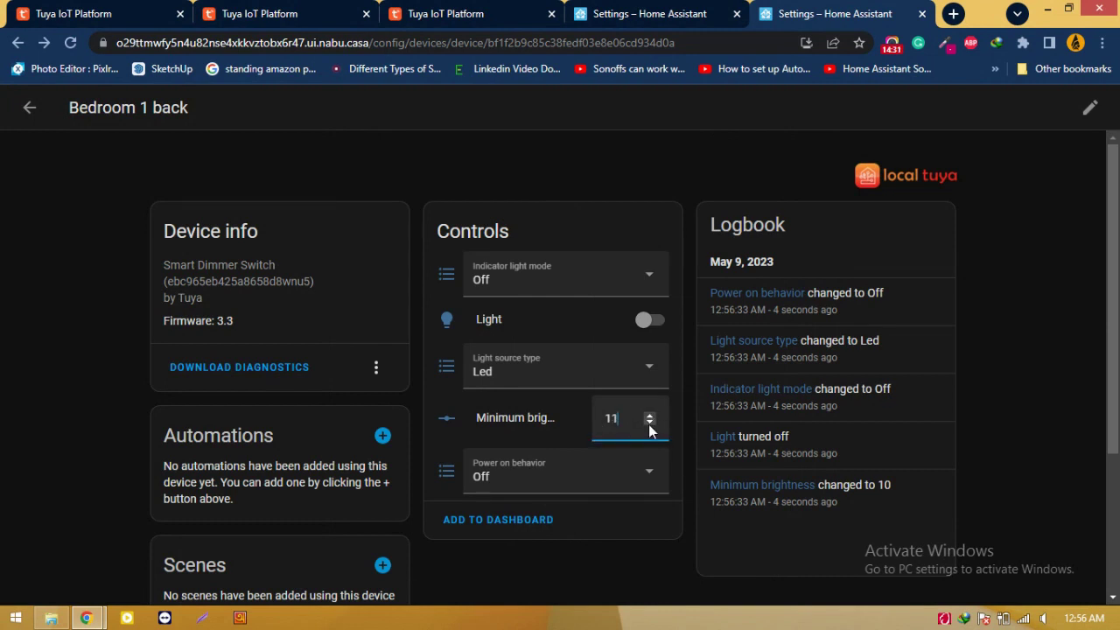
{"action": "left_click", "coordinate": [510, 480]}
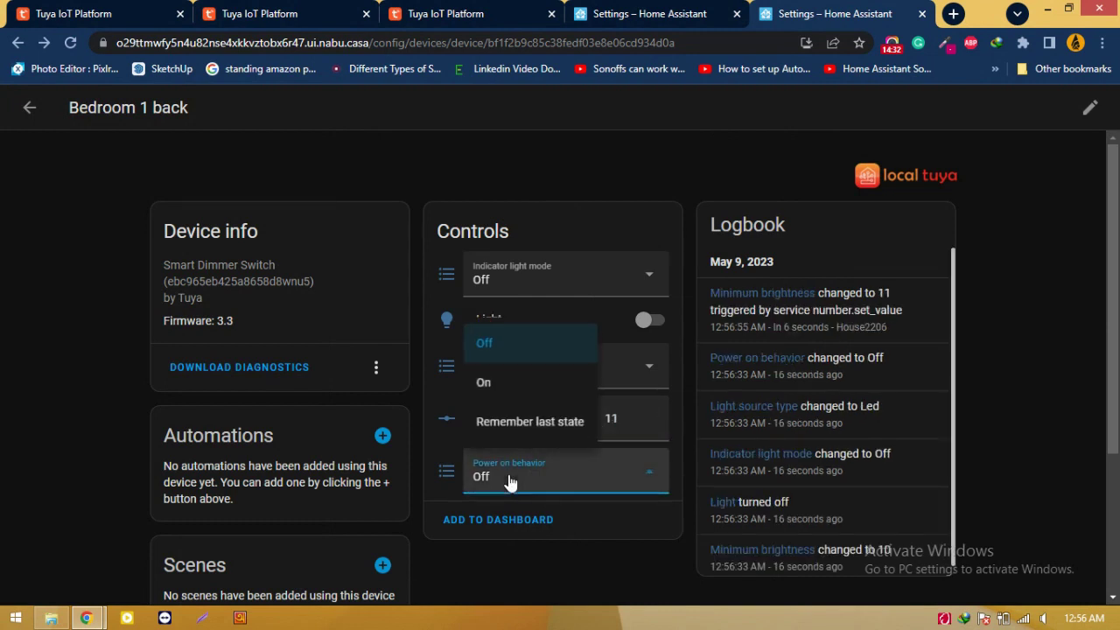
{"action": "left_click", "coordinate": [600, 522]}
{"action": "left_click", "coordinate": [525, 290]}
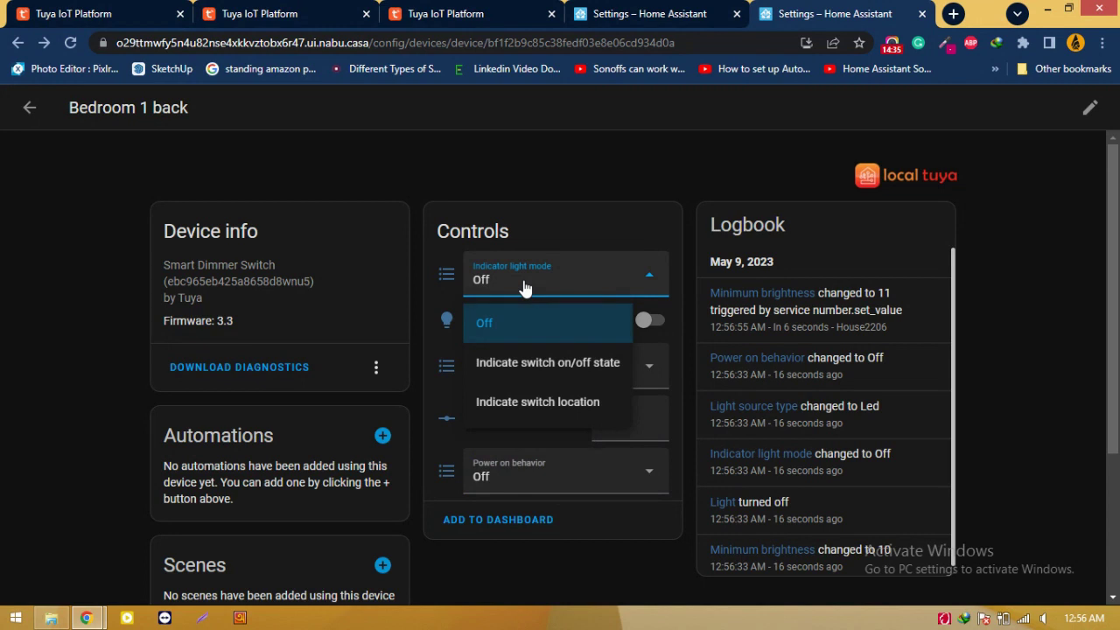
{"action": "left_click", "coordinate": [577, 150]}
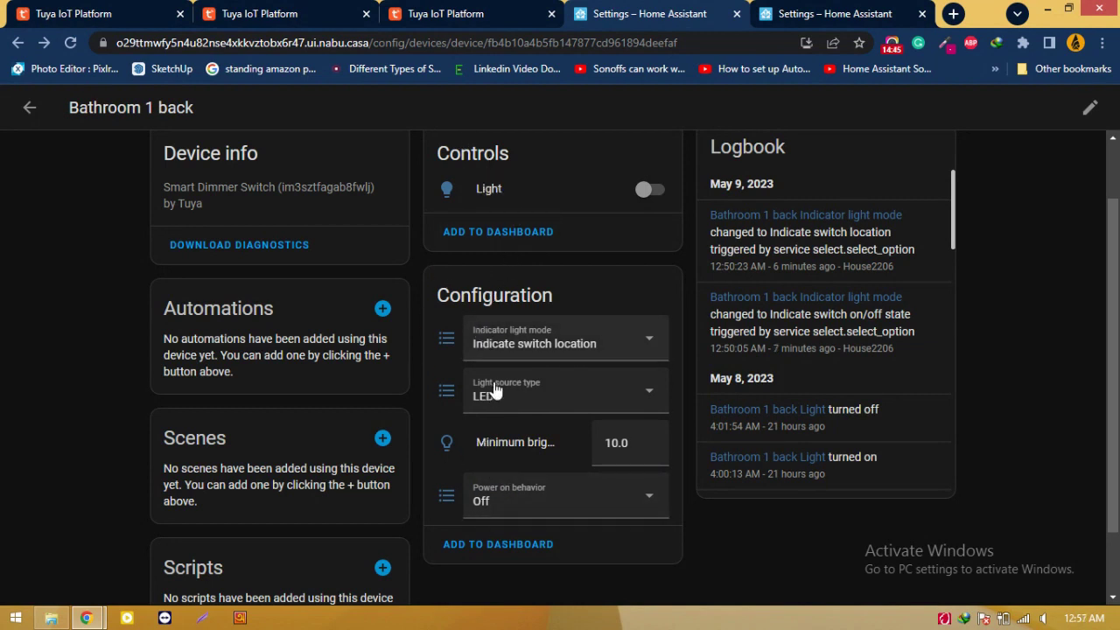
Return to Bedroom 1 back's device page and examine its Controls section, highlighting the heading text.
{"action": "left_click", "coordinate": [814, 11]}
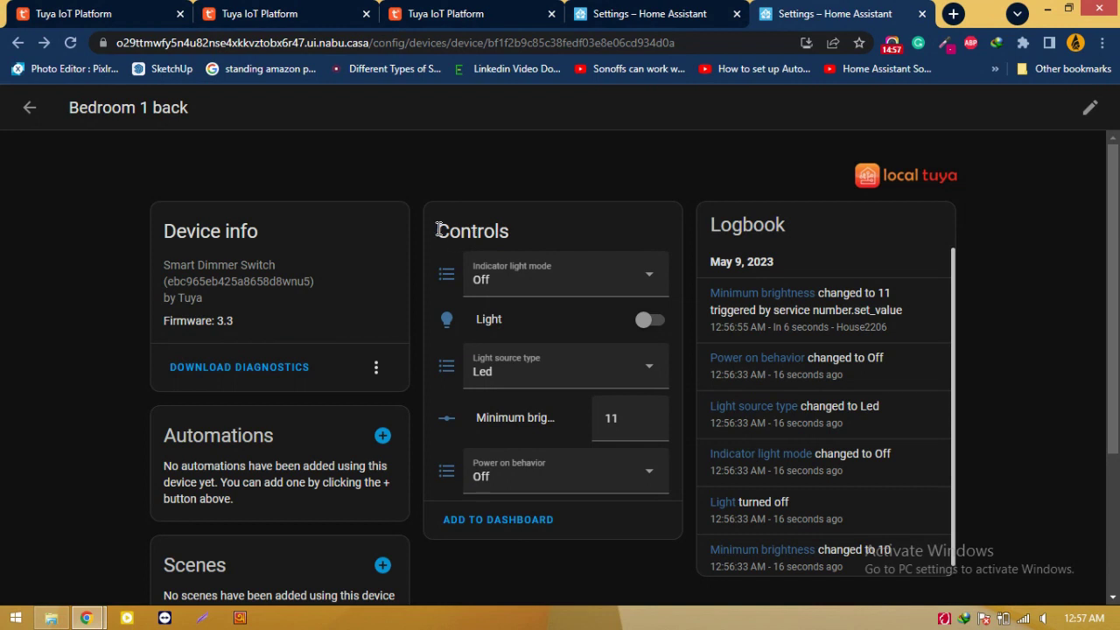
{"action": "left_click_drag", "start_coordinate": [438, 230], "coordinate": [509, 231]}
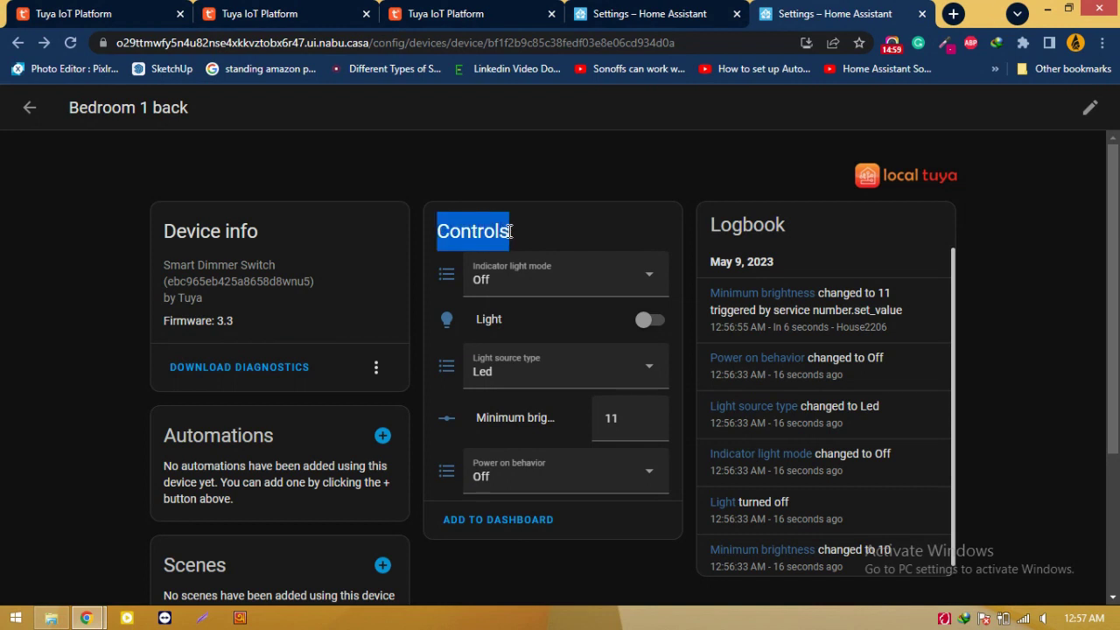
{"action": "left_click", "coordinate": [509, 231]}
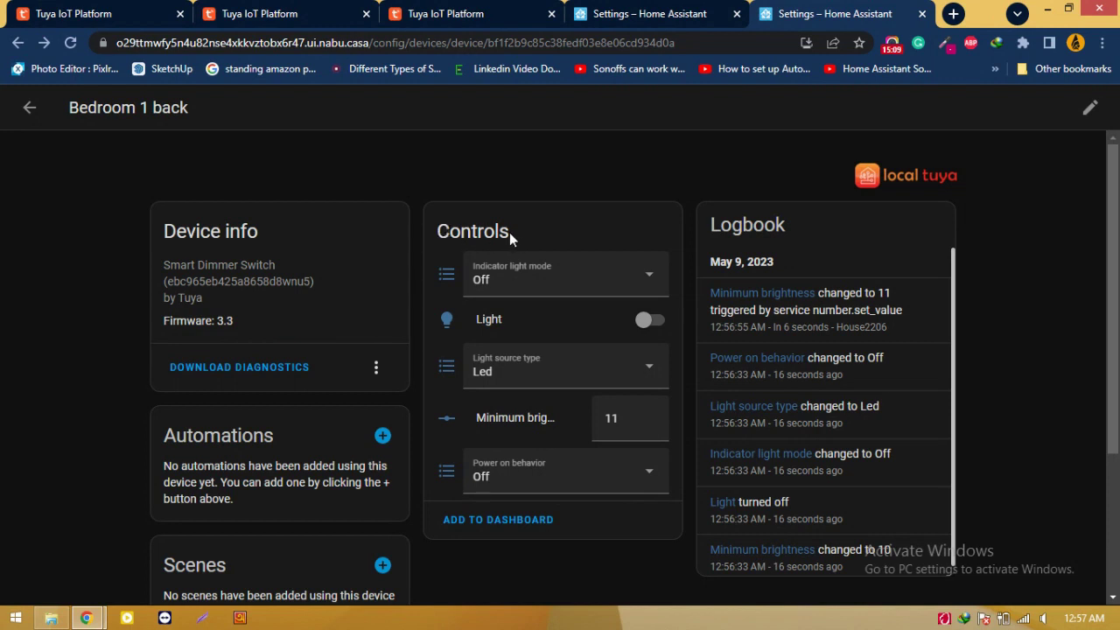
{"action": "left_click_drag", "start_coordinate": [509, 232], "coordinate": [425, 232]}
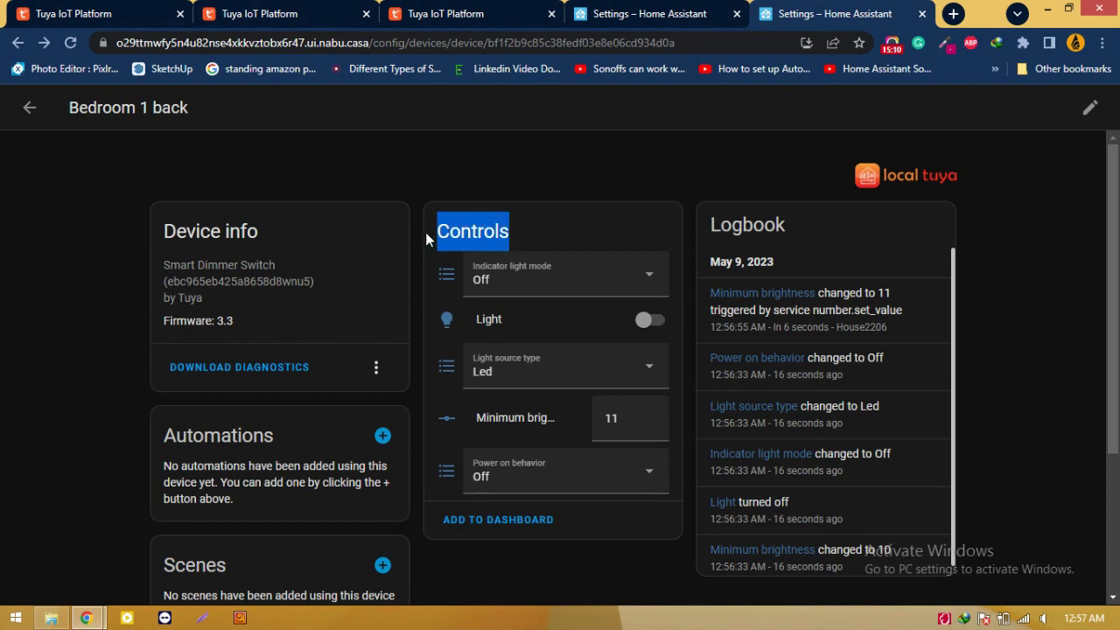
{"action": "left_click", "coordinate": [472, 233]}
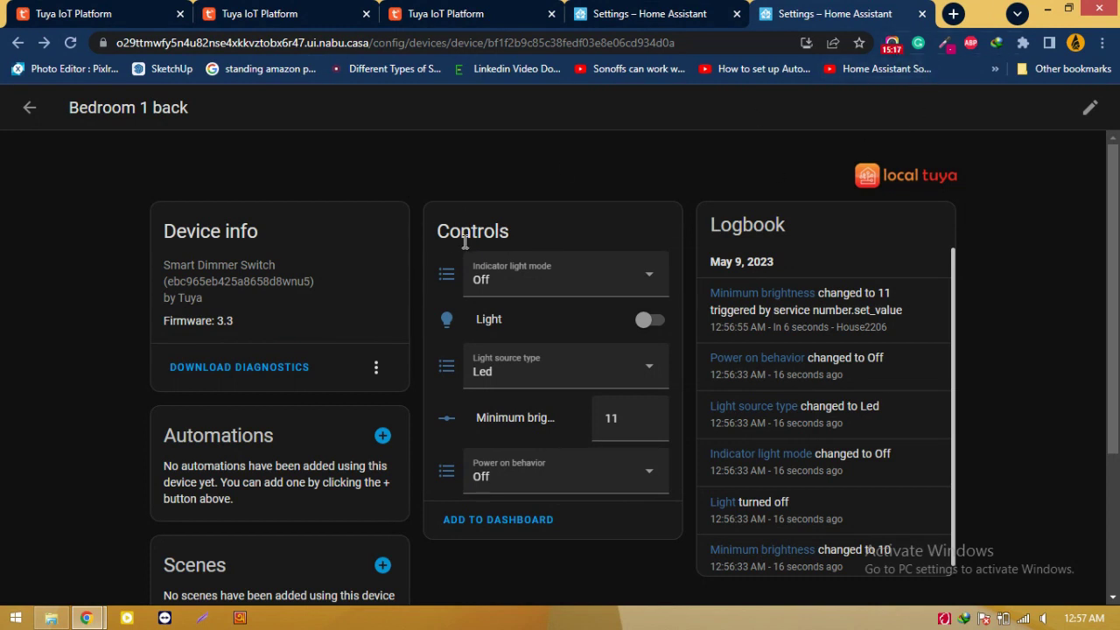
{"action": "left_click", "coordinate": [892, 46]}
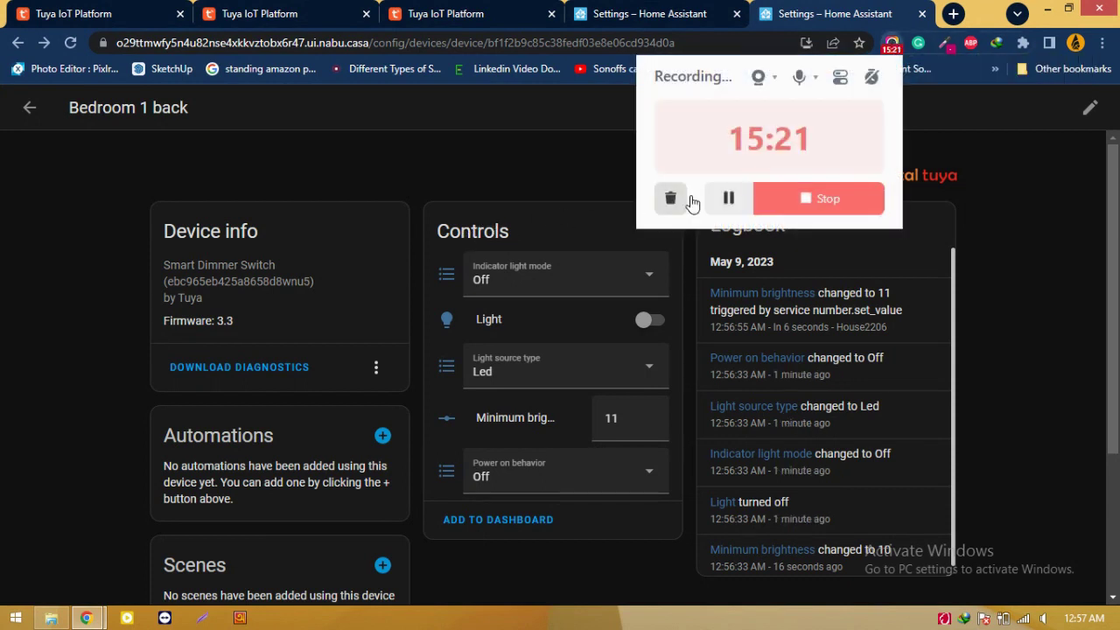